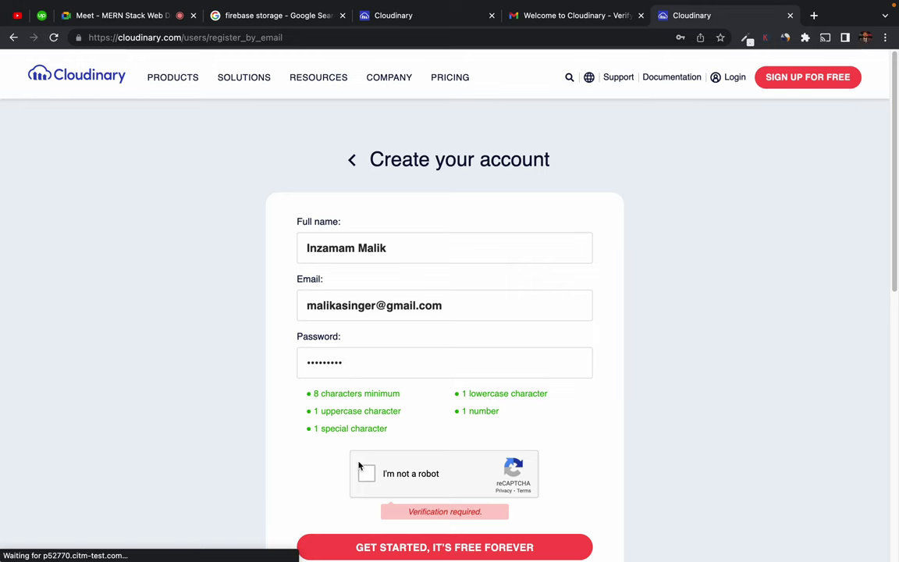
# Try to submit the completed Cloudinary sign-up form and check the error shown for the email field
pyautogui.scroll(-2, 281, 488)
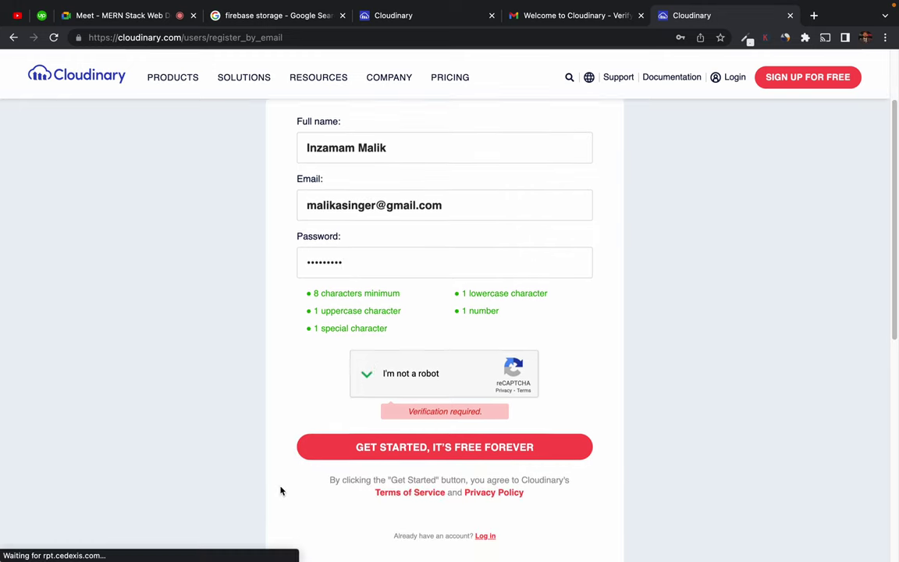
pyautogui.click(450, 459)
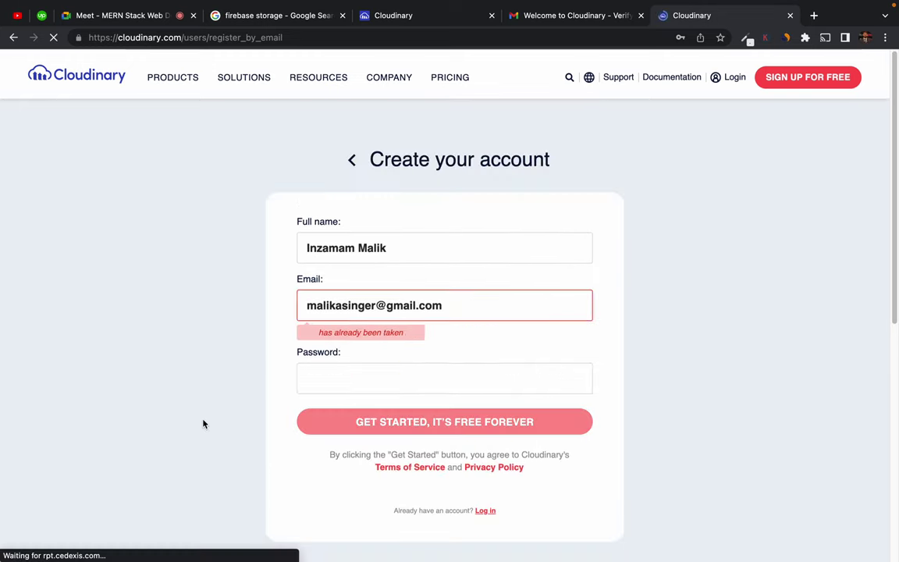
pyautogui.tripleClick(355, 305)
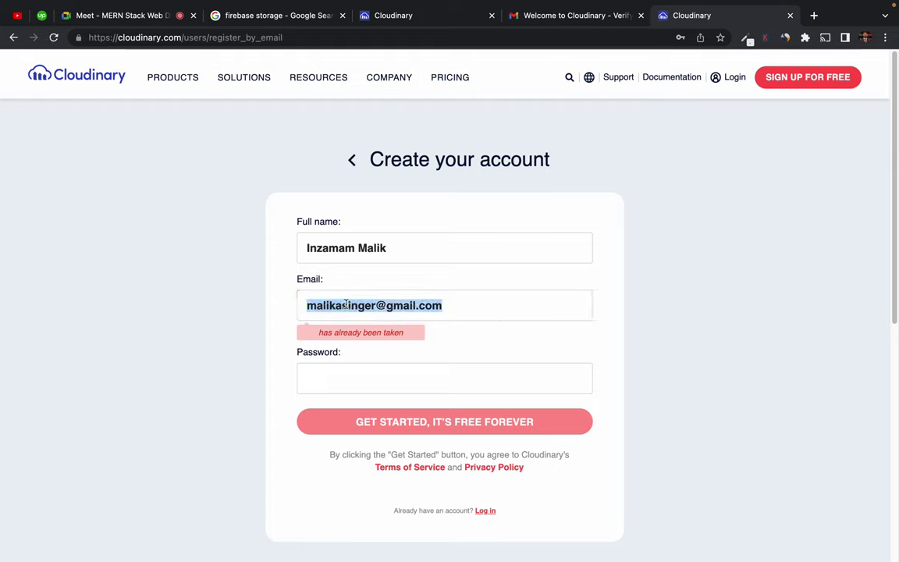
pyautogui.moveTo(316, 333); pyautogui.dragTo(402, 332)
pyautogui.click(409, 334)
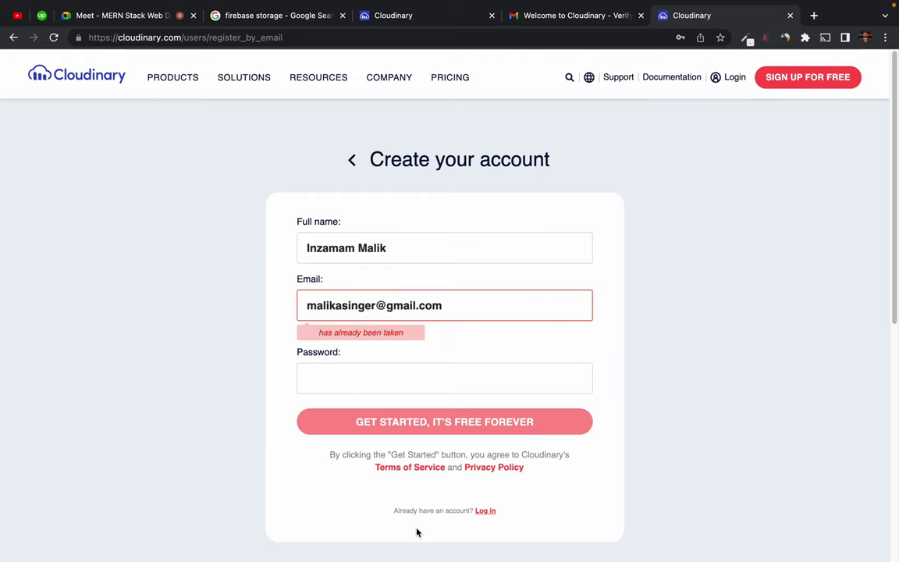
# Go to the login page for existing accounts and fill in the account email
pyautogui.click(484, 511)
pyautogui.click(311, 239)
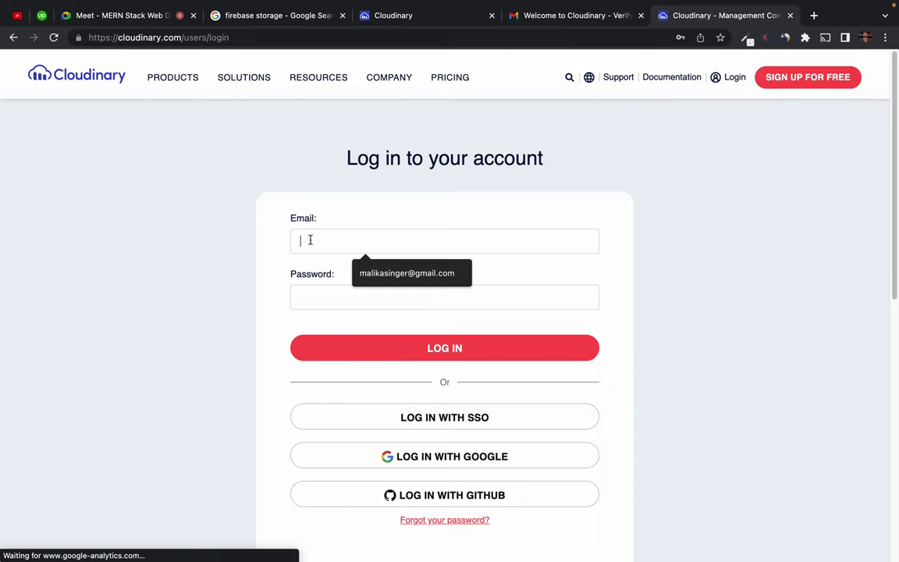
pyautogui.click(401, 273)
pyautogui.scroll(-2, 418, 456)
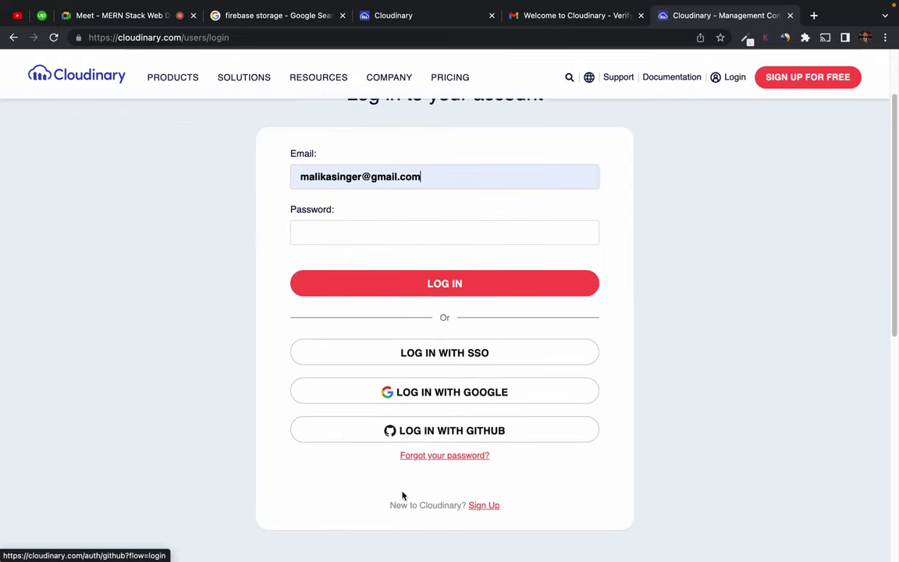
# Request a password reset for the account email, completing the robot check before sending
pyautogui.click(450, 459)
pyautogui.click(333, 234)
pyautogui.click(398, 274)
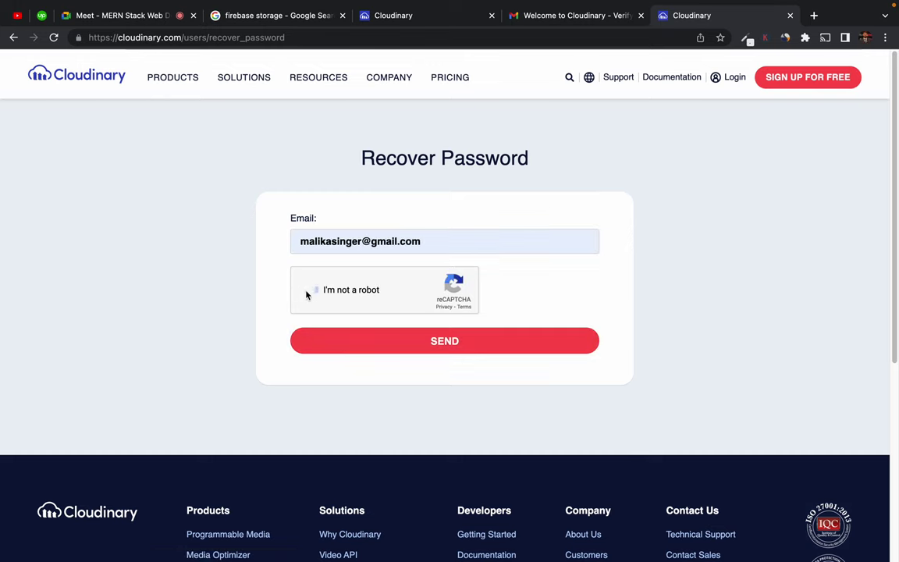
pyautogui.click(308, 290)
pyautogui.click(441, 339)
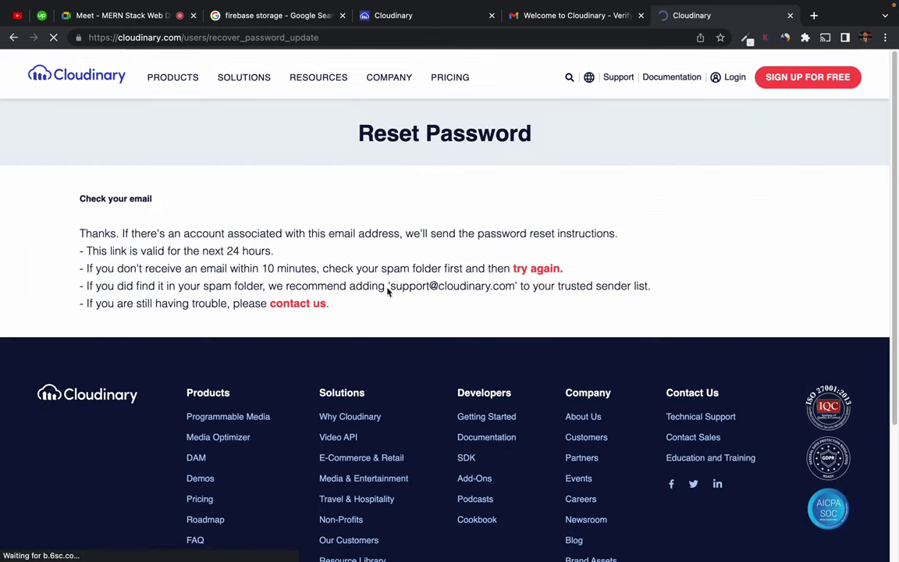
# Read the reset notice about the emailed instructions and how long the link is valid
pyautogui.moveTo(82, 233); pyautogui.dragTo(223, 232)
pyautogui.doubleClick(249, 232)
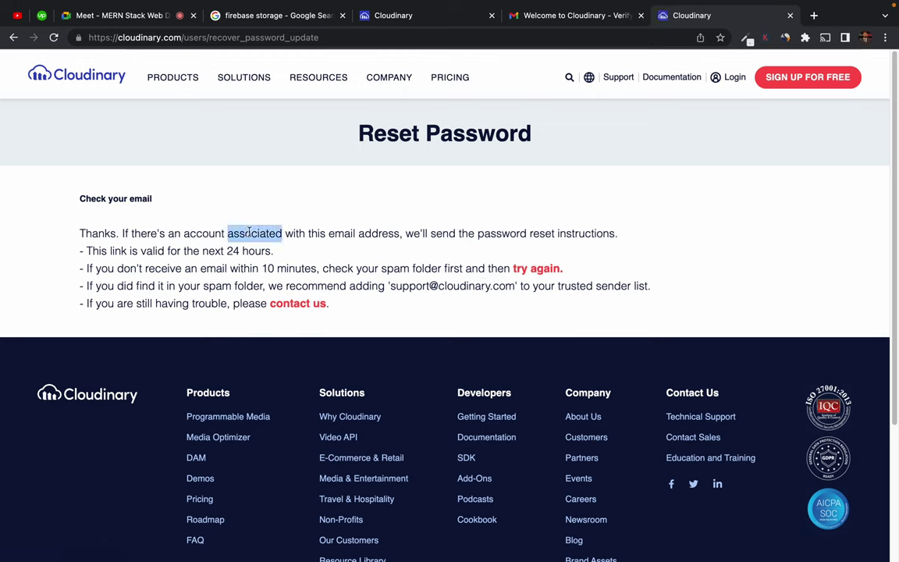
pyautogui.moveTo(334, 232); pyautogui.dragTo(598, 232)
pyautogui.doubleClick(379, 233)
pyautogui.click(527, 241)
pyautogui.moveTo(86, 250); pyautogui.dragTo(285, 256)
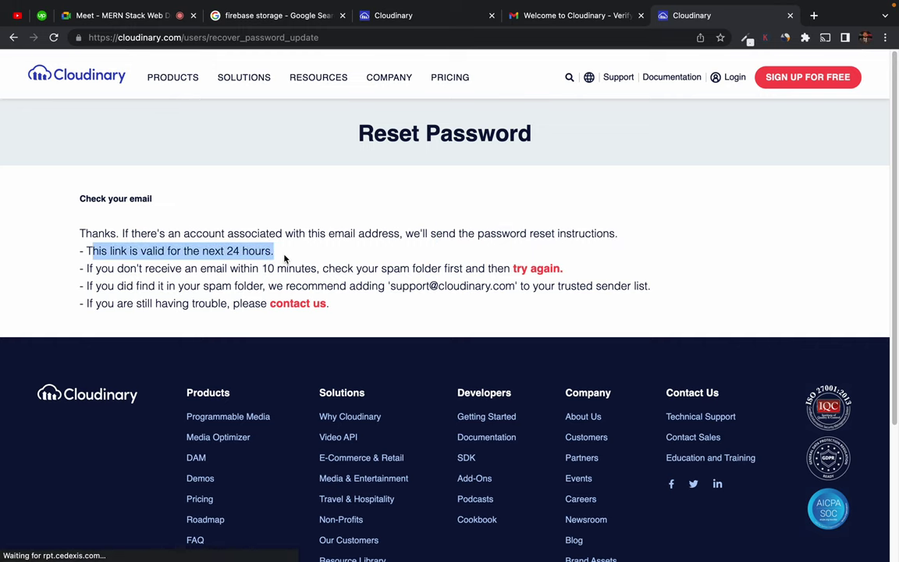
pyautogui.click(304, 255)
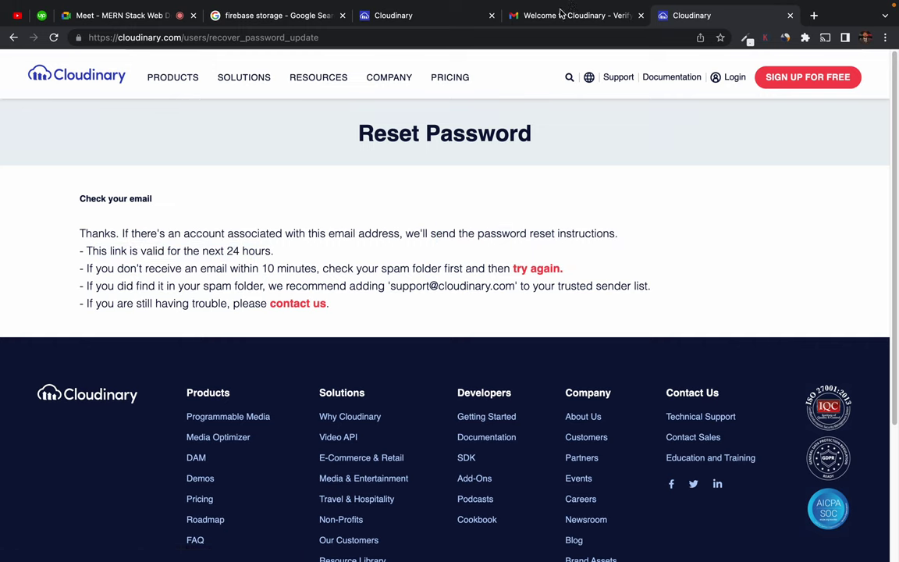
# Switch to Gmail, open the Cloudinary password reset email and follow its reset link in a new tab
pyautogui.click(509, 14)
pyautogui.click(216, 103)
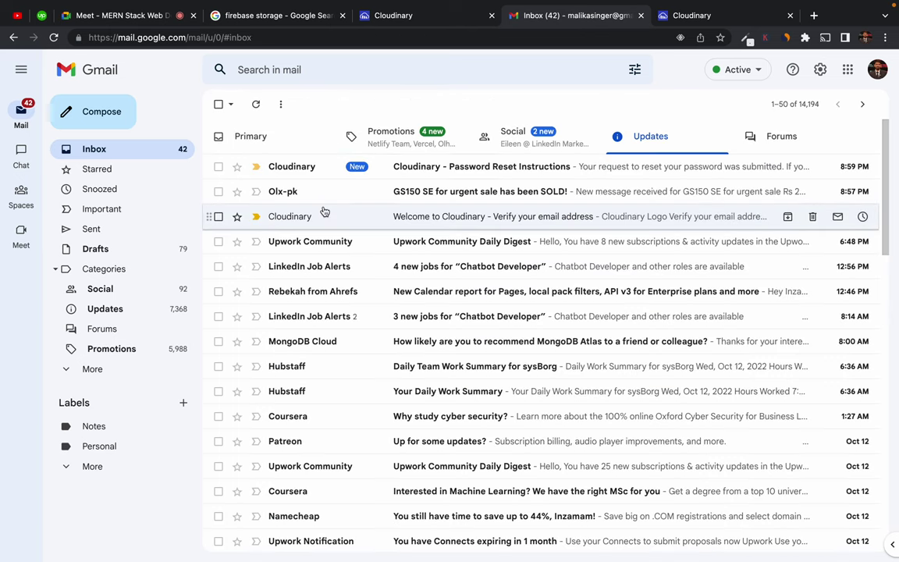
pyautogui.click(373, 166)
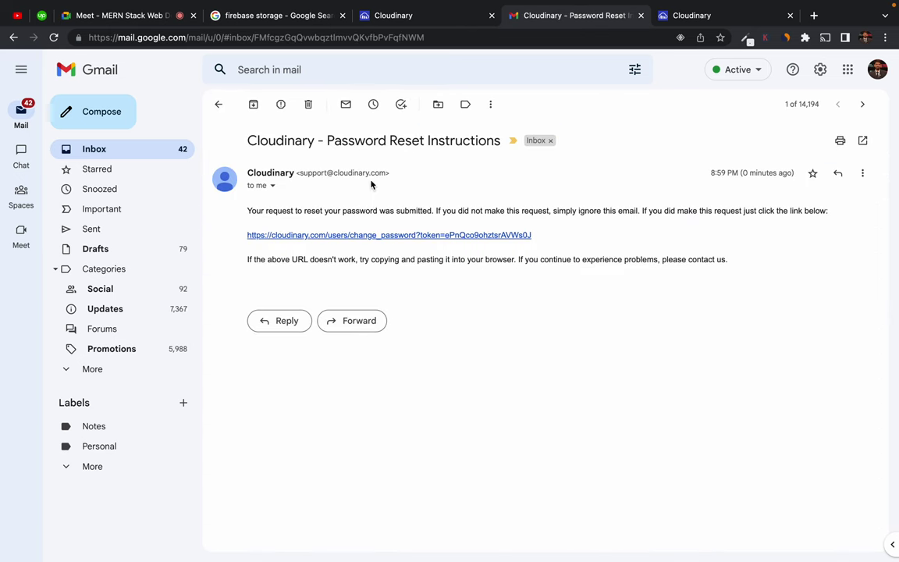
pyautogui.keyDown('super'); pyautogui.click(321, 234); pyautogui.keyUp('super')
pyautogui.click(738, 16)
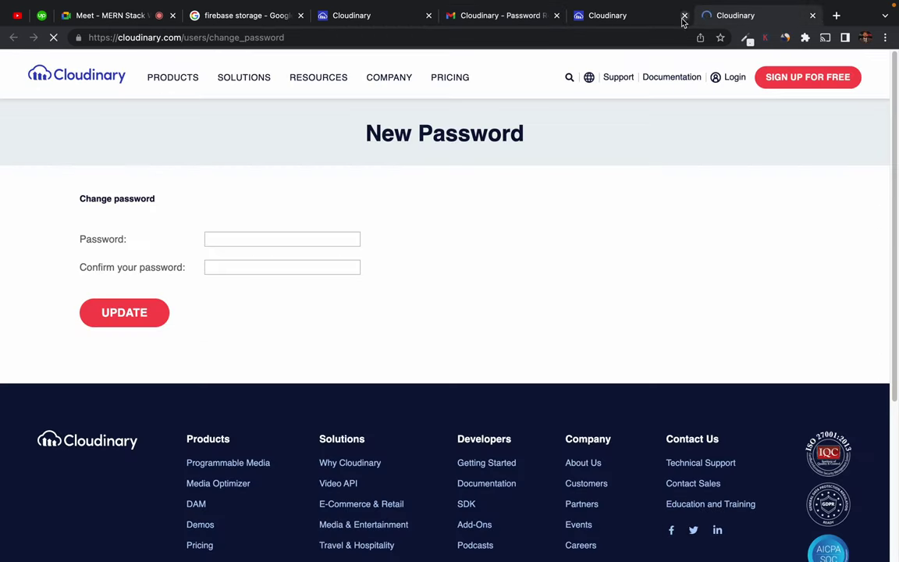
# Enter and confirm a new account password, submit the update and save the password in the browser
pyautogui.click(218, 240)
pyautogui.write('*********')
pyautogui.press('Tab')
pyautogui.write('*********')
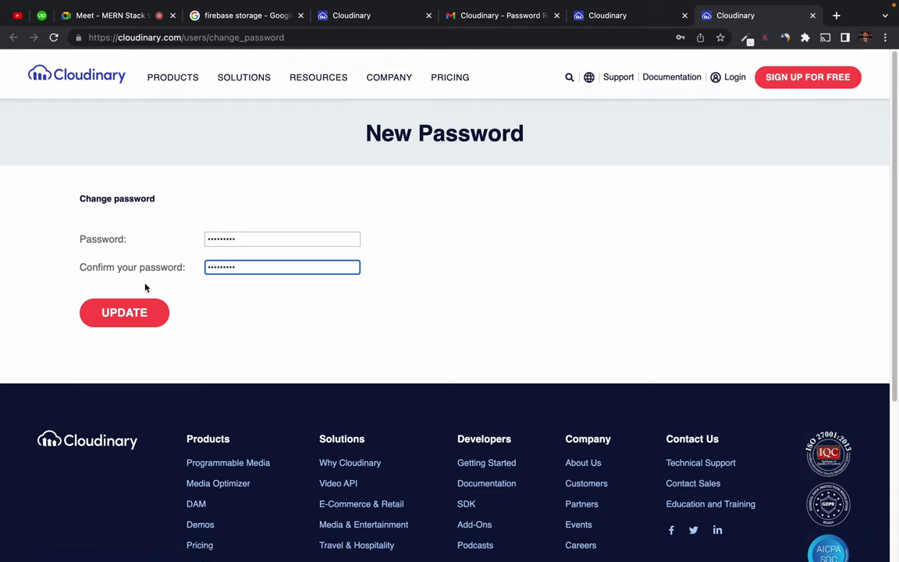
pyautogui.click(114, 321)
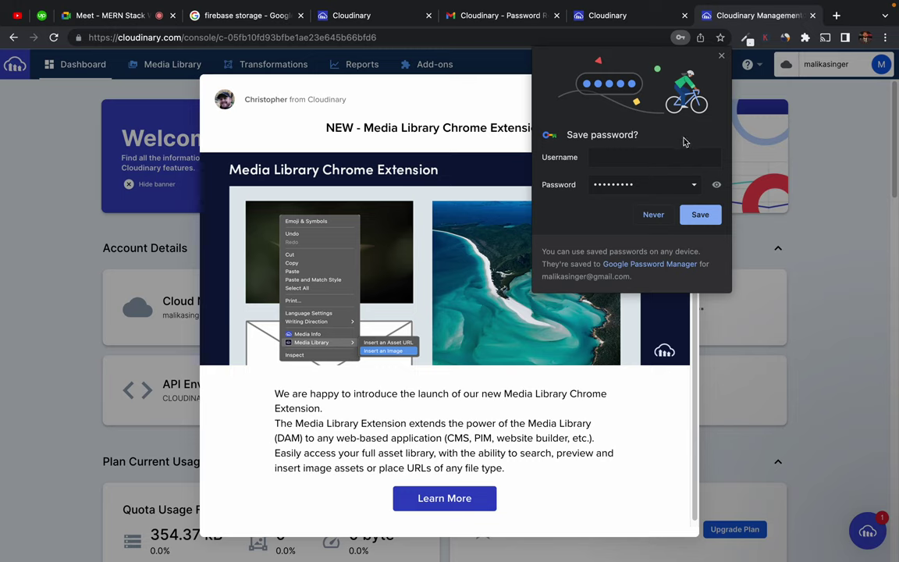
pyautogui.click(706, 216)
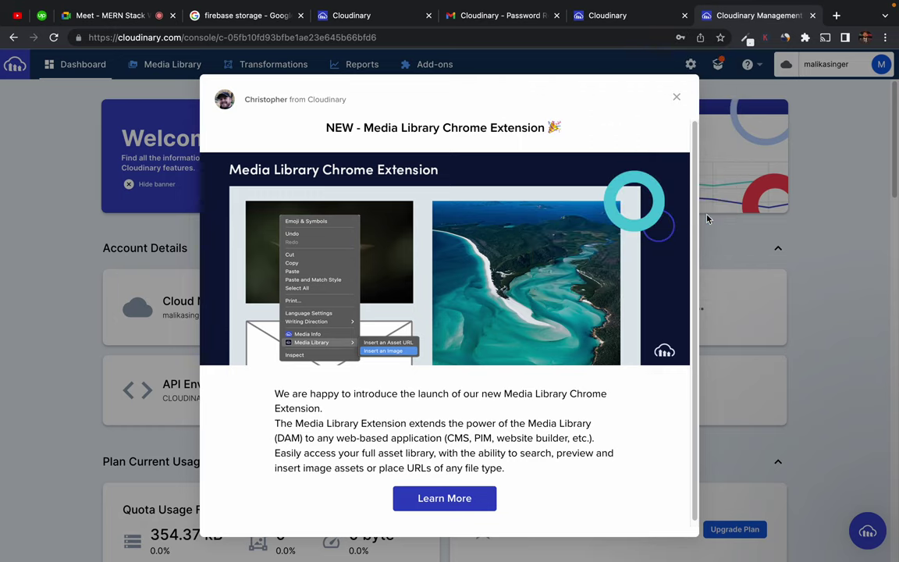
# Close the Media Library Chrome Extension announcement, hide the welcome banner and examine the dashboard's account details and plan usage
pyautogui.click(679, 100)
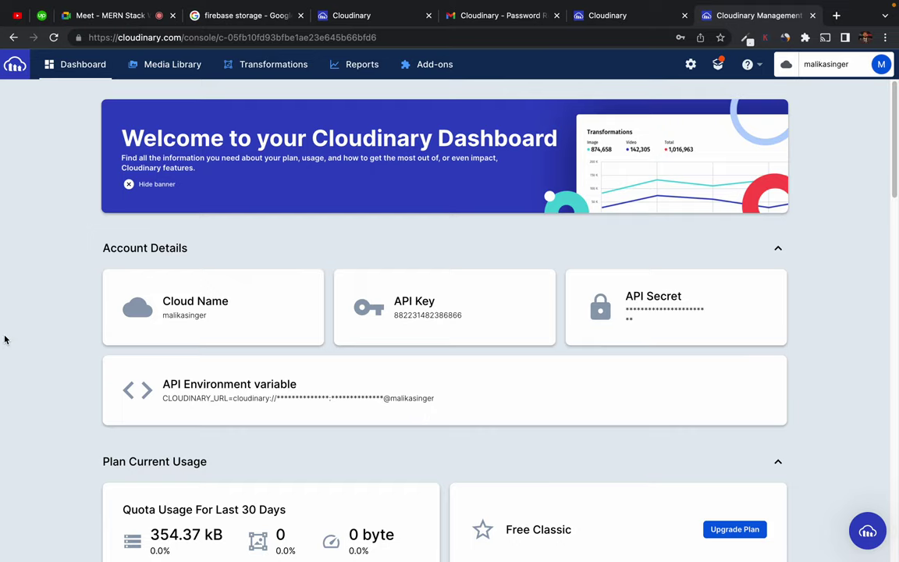
pyautogui.scroll(-2, 7, 437)
pyautogui.scroll(-5, 6, 443)
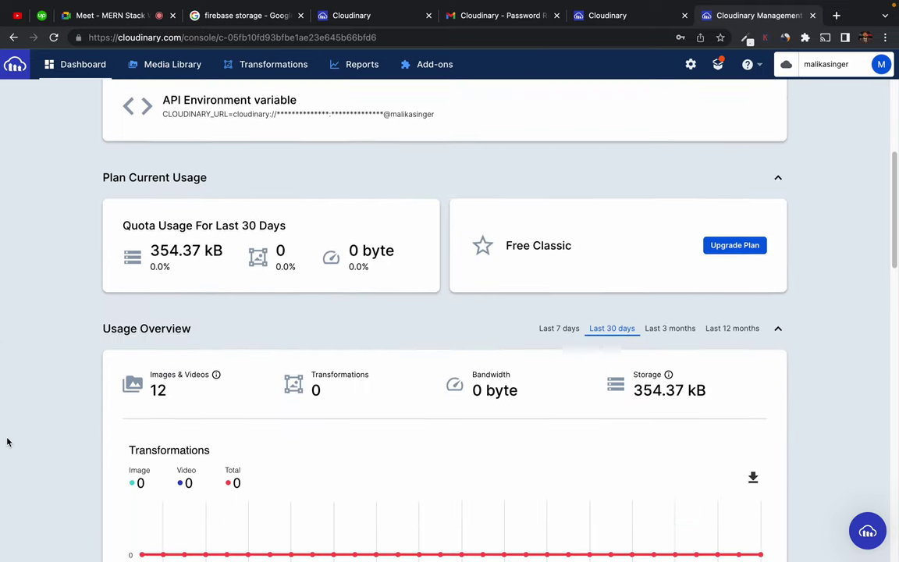
pyautogui.scroll(6, 6, 443)
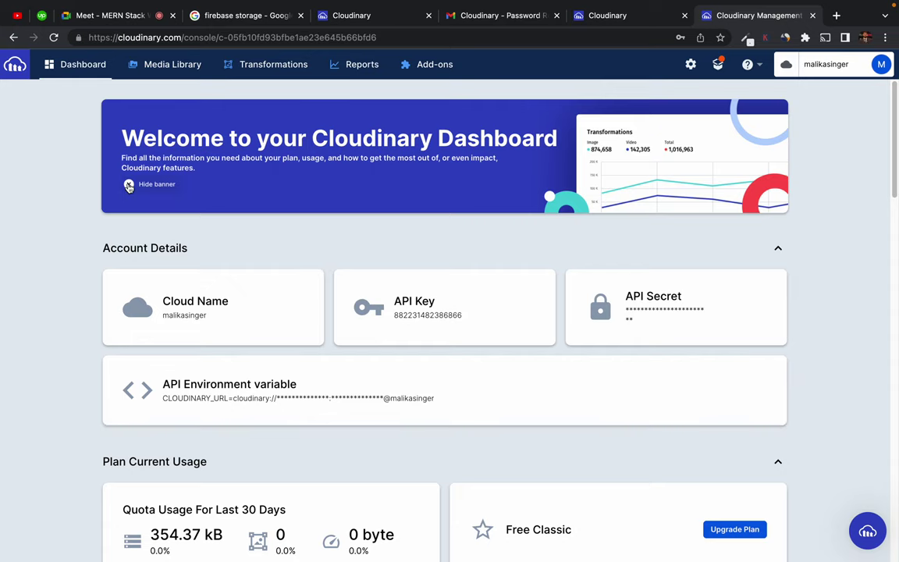
pyautogui.scroll(-2, 74, 251)
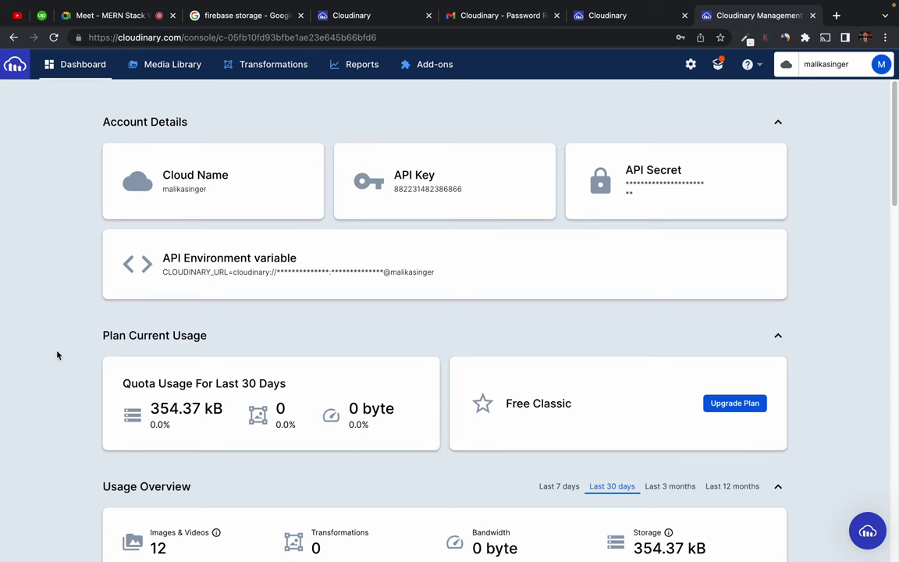
pyautogui.scroll(-2, 56, 355)
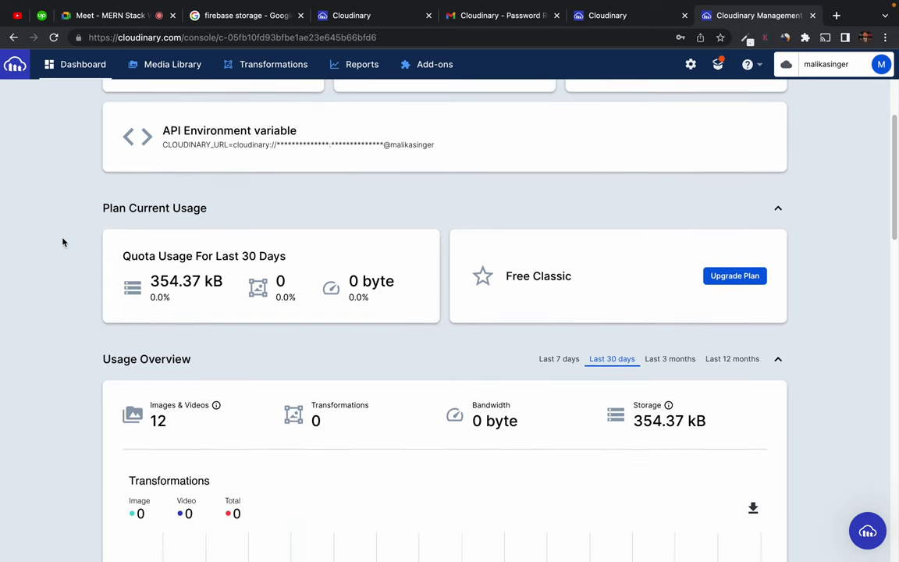
pyautogui.scroll(2, 62, 246)
# Look over the Media Library assets and the image resizing recipes in the Transformations cookbook
pyautogui.click(162, 67)
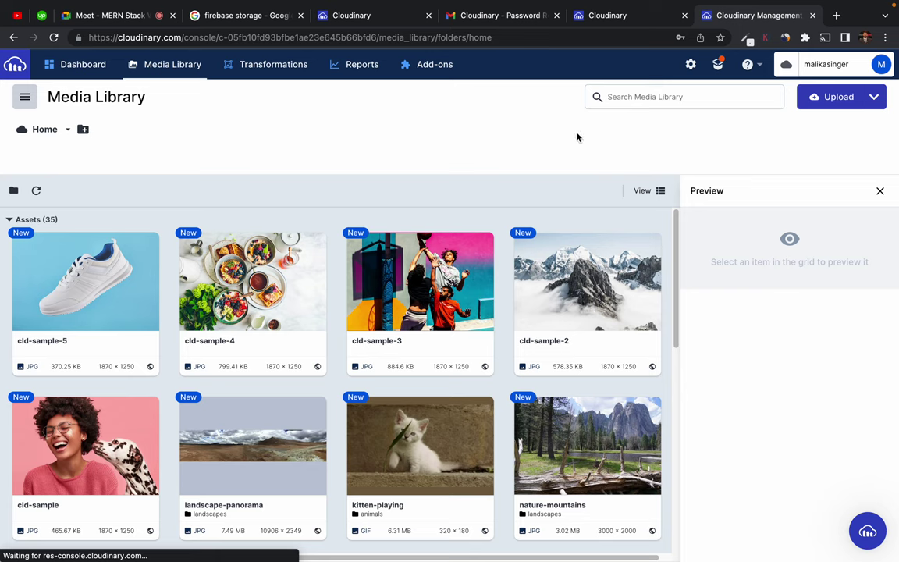
pyautogui.click(270, 66)
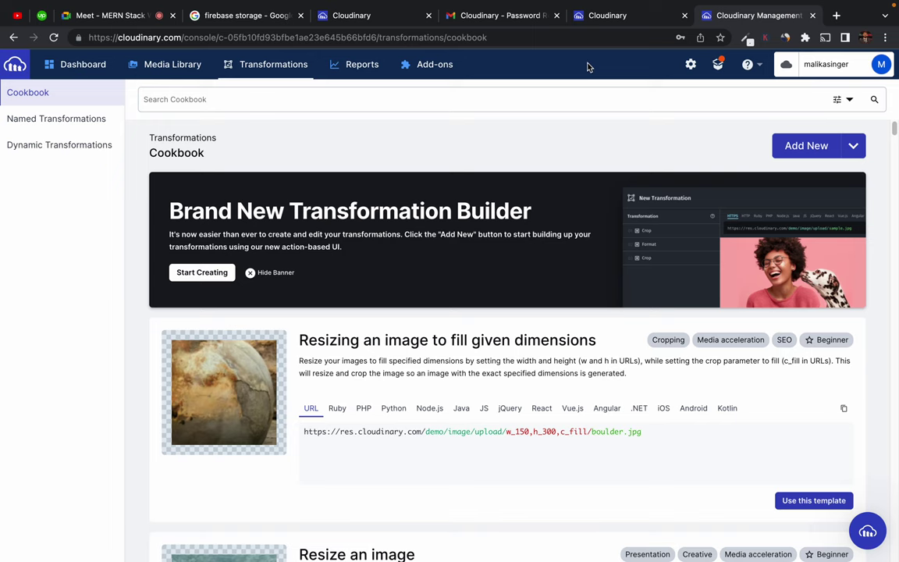
pyautogui.scroll(-2, 577, 188)
pyautogui.scroll(-2, 577, 188)
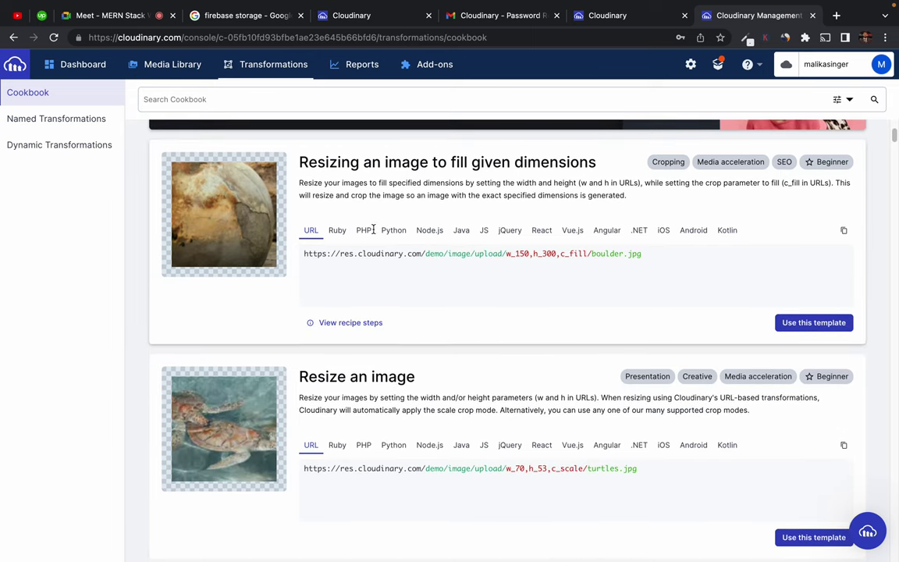
pyautogui.scroll(1, 209, 320)
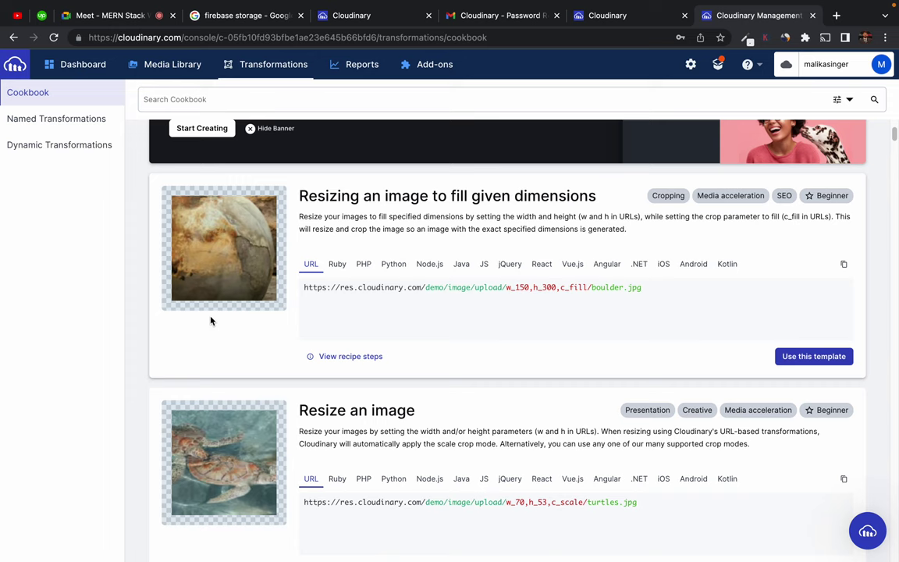
pyautogui.scroll(3, 210, 320)
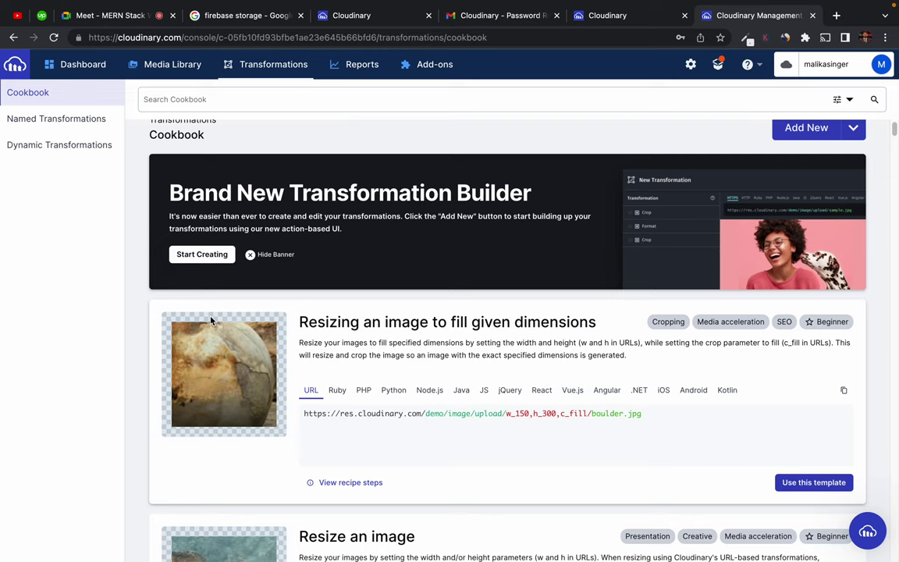
pyautogui.scroll(1, 224, 138)
# Open the asset upload window in the Media Library and check the desktop for a file to upload
pyautogui.click(164, 72)
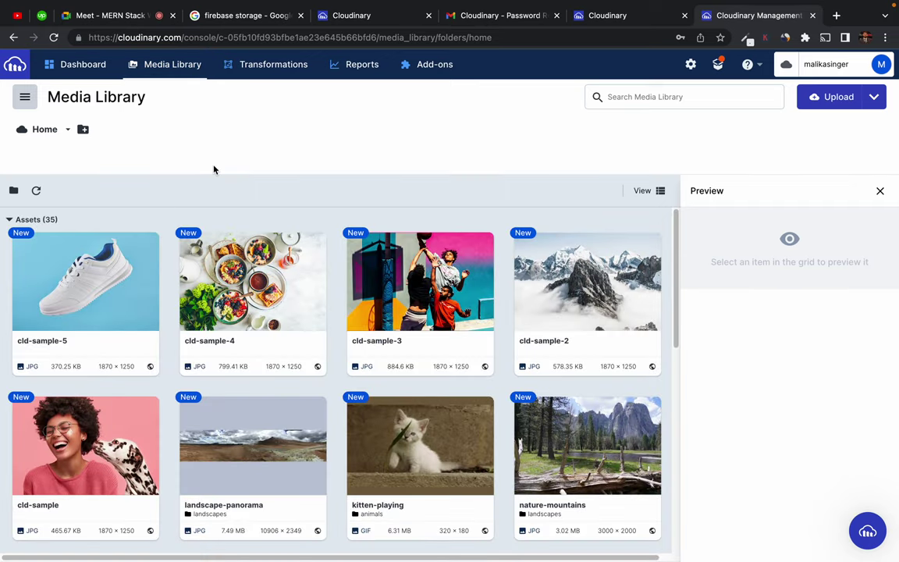
pyautogui.click(831, 97)
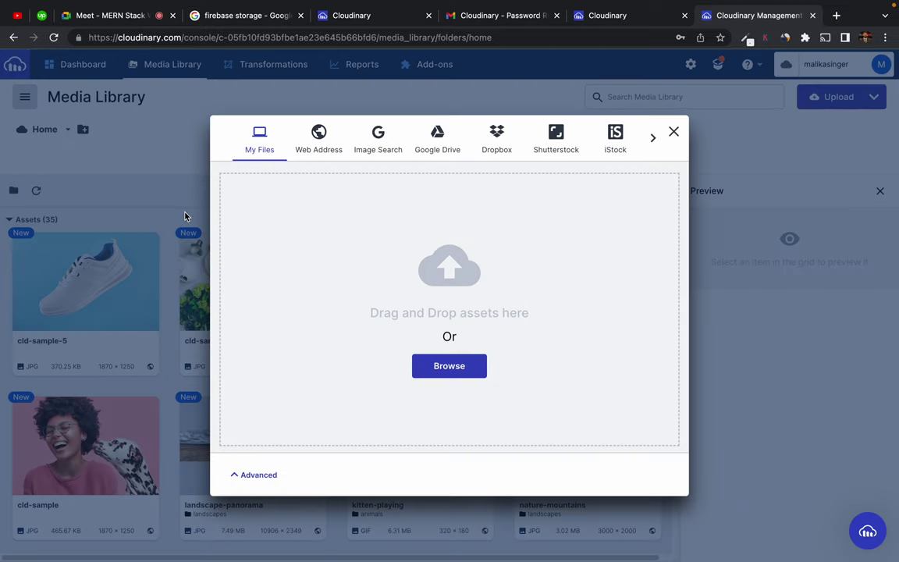
pyautogui.hotkey('ctrl', 'Left')
pyautogui.hotkey('ctrl', 'Left')
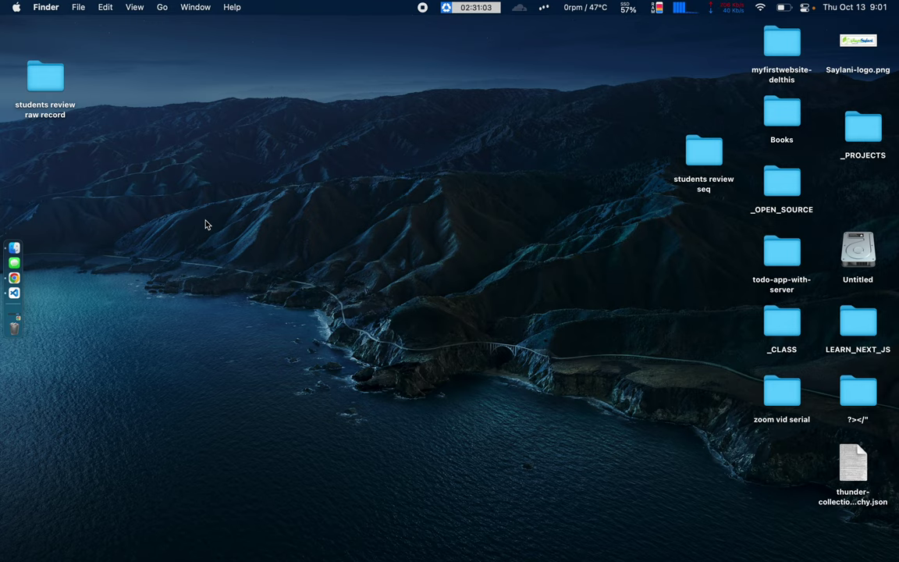
pyautogui.hotkey('ctrl', 'Right')
pyautogui.hotkey('ctrl', 'Right')
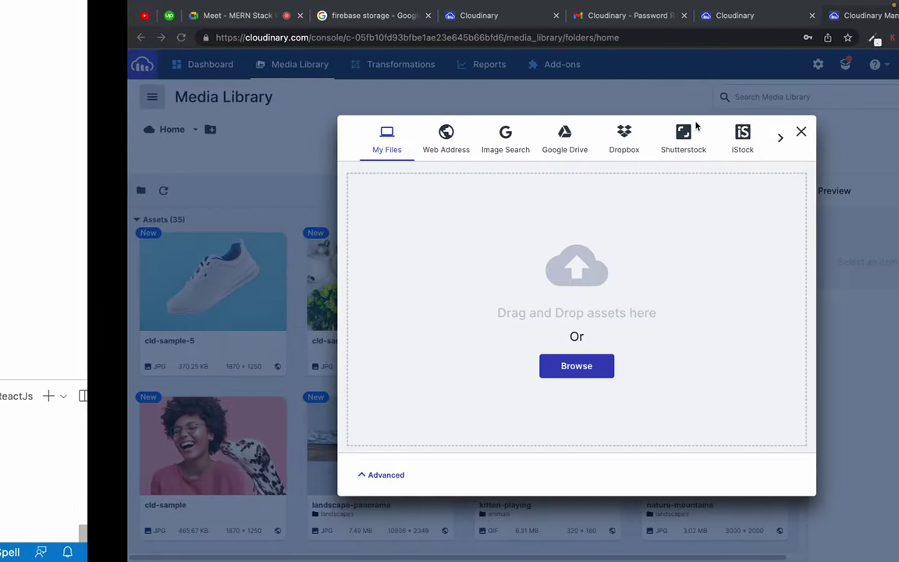
# Search Google in a new tab for "macbook pro image" and open the preview of the purple-lit Unsplash laptop picture
pyautogui.click(836, 16)
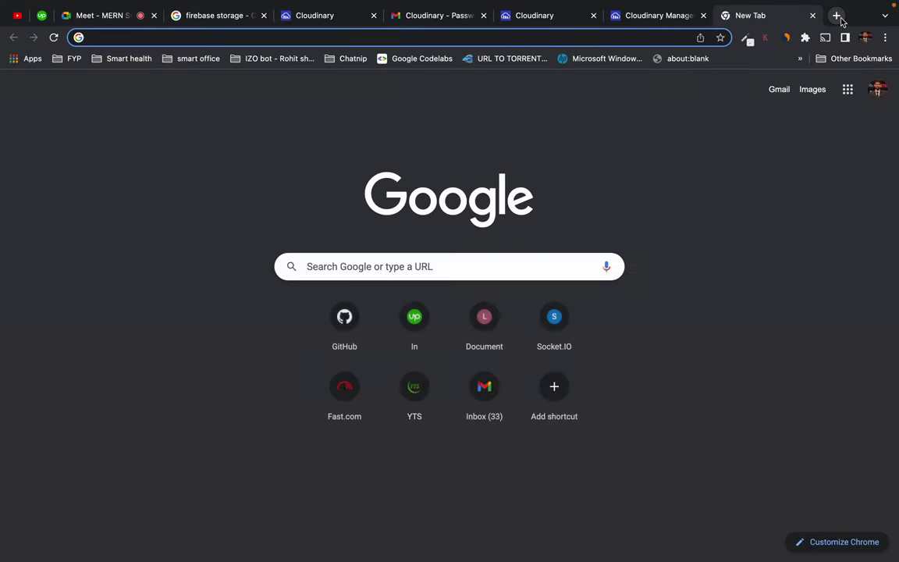
pyautogui.write('macbook pro image')
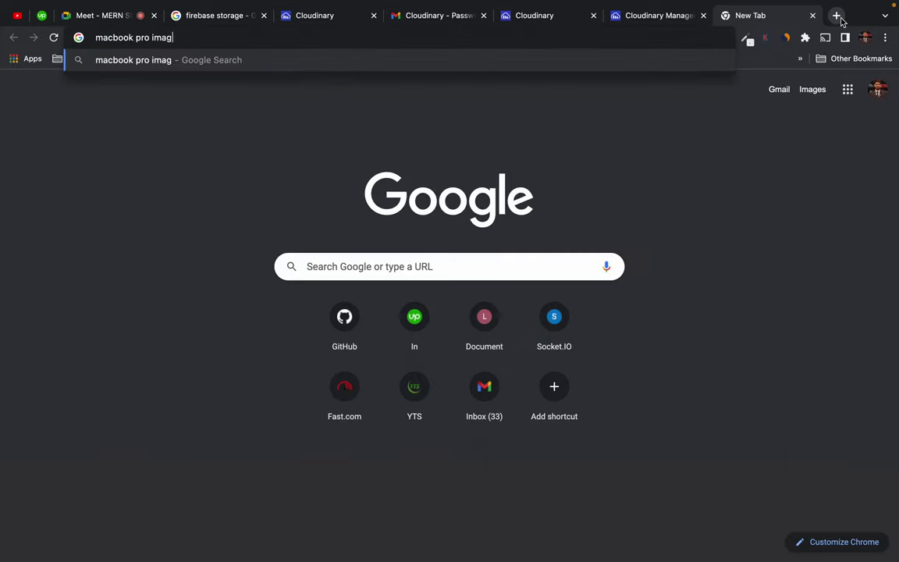
pyautogui.press('Return')
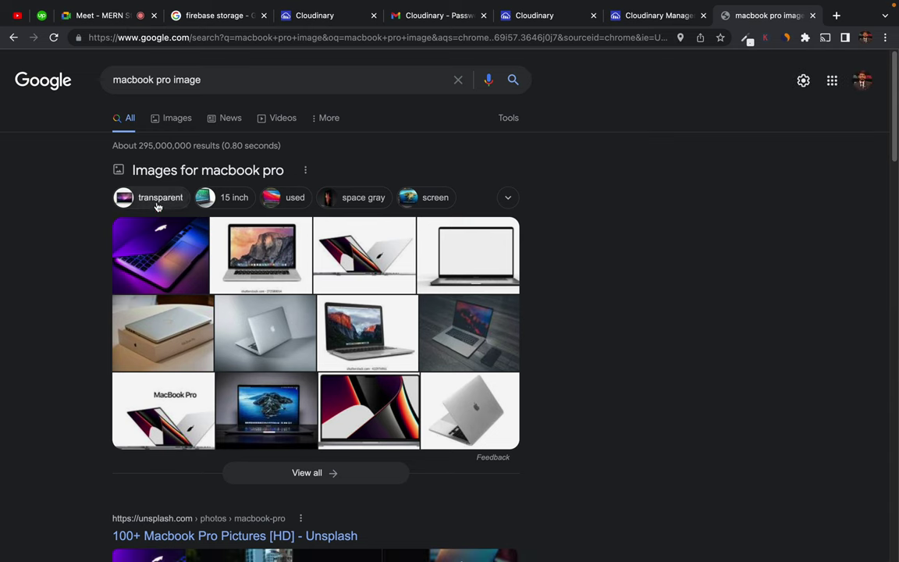
pyautogui.click(147, 229)
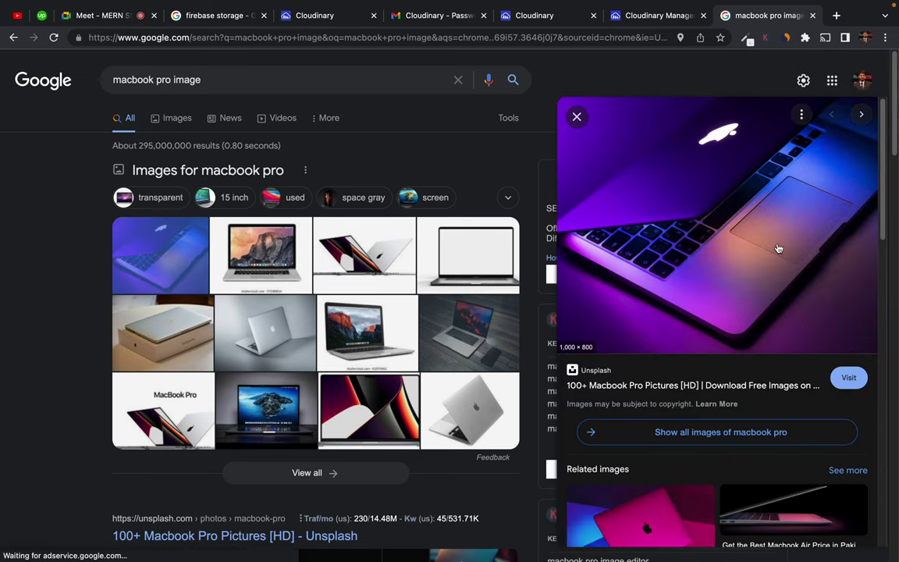
# Open the purple-lit laptop picture in a new tab and save it to the Desktop as laptop.jpeg
pyautogui.rightClick(670, 187)
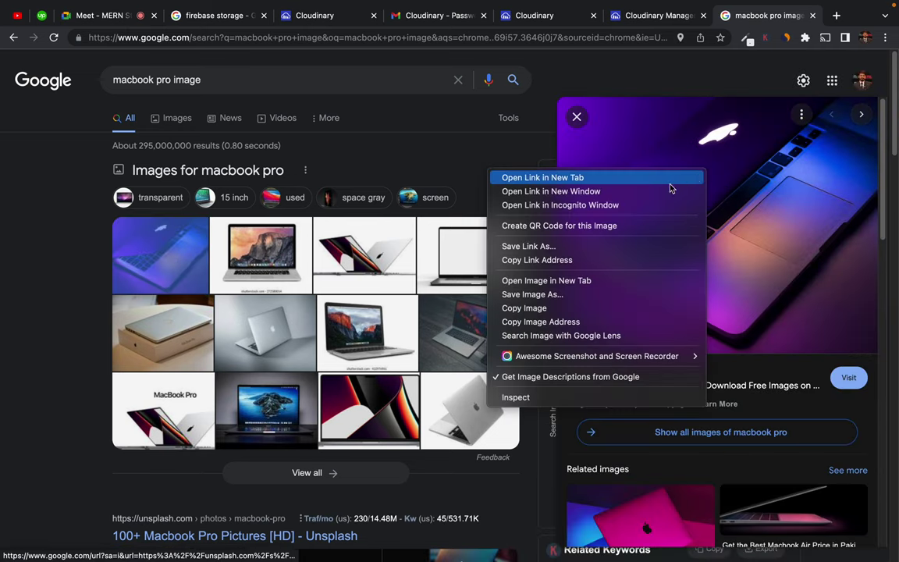
pyautogui.click(546, 280)
pyautogui.click(771, 16)
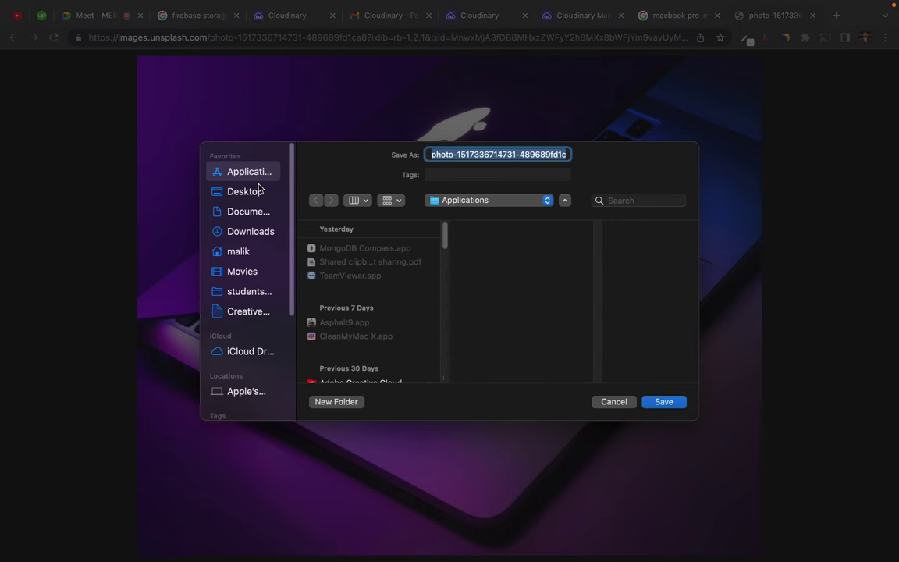
pyautogui.click(261, 190)
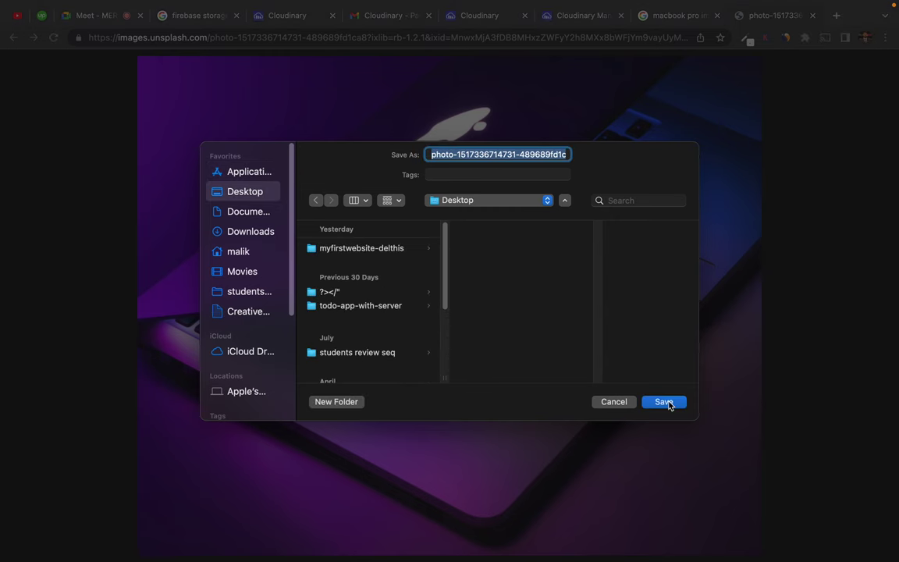
pyautogui.write('laptop.jpeg')
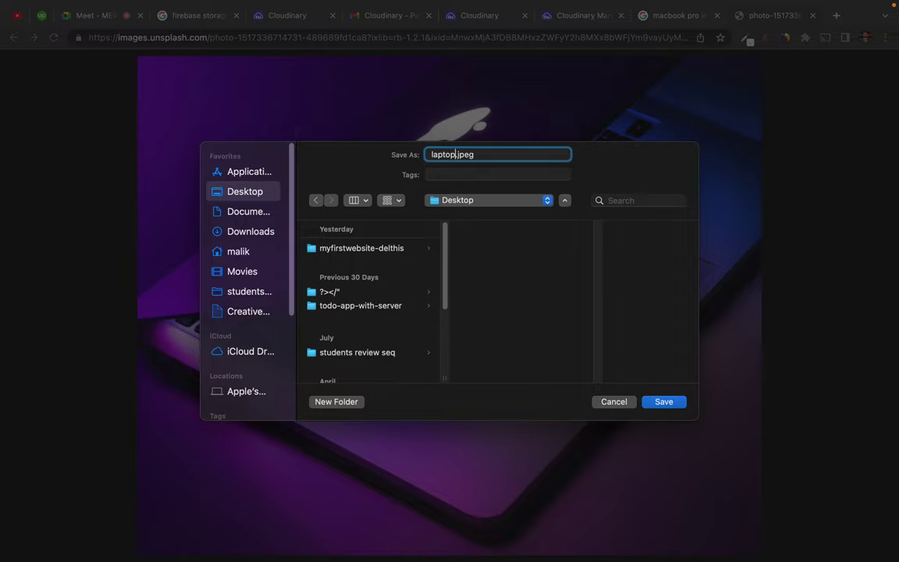
pyautogui.press('Return')
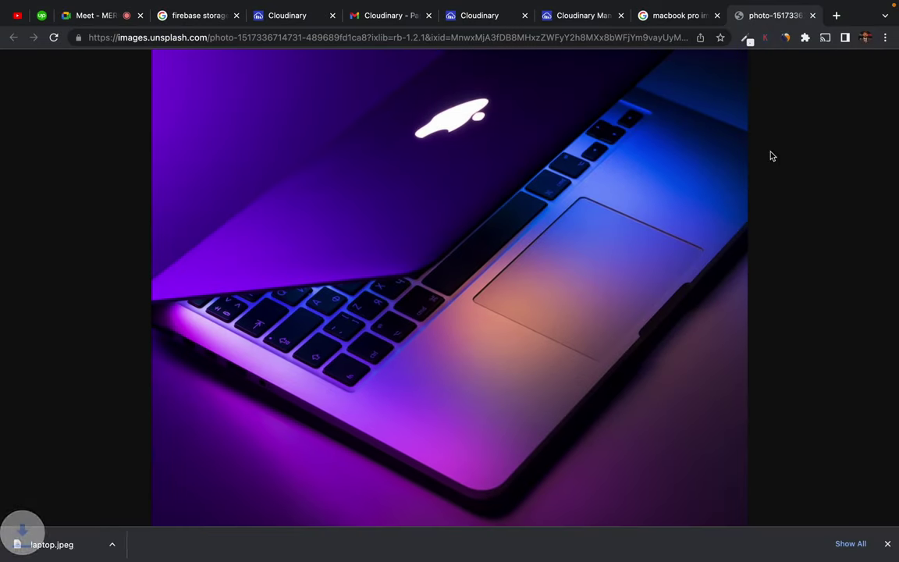
# Close the picture and Google search tabs, and upload laptop.jpeg from the Desktop to the Media Library
pyautogui.press('super+w')
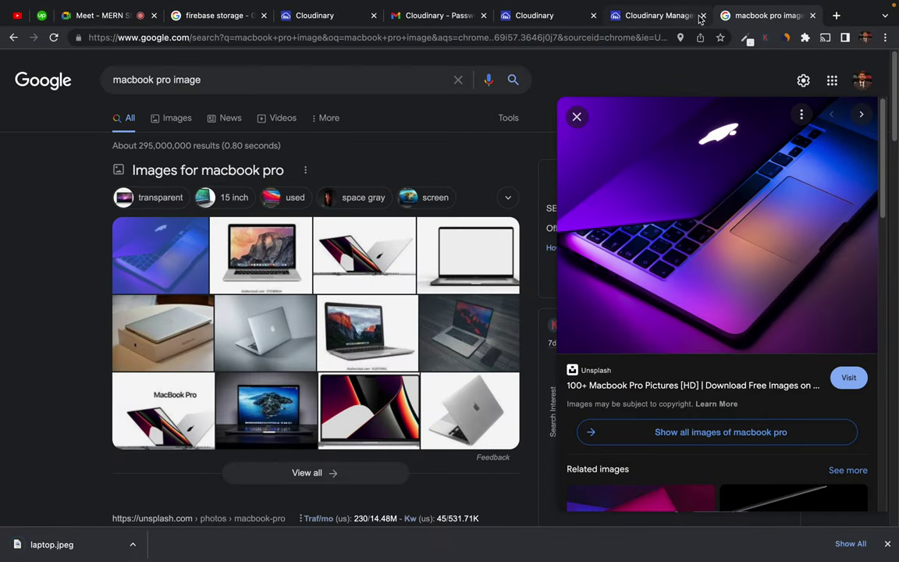
pyautogui.press('super+w')
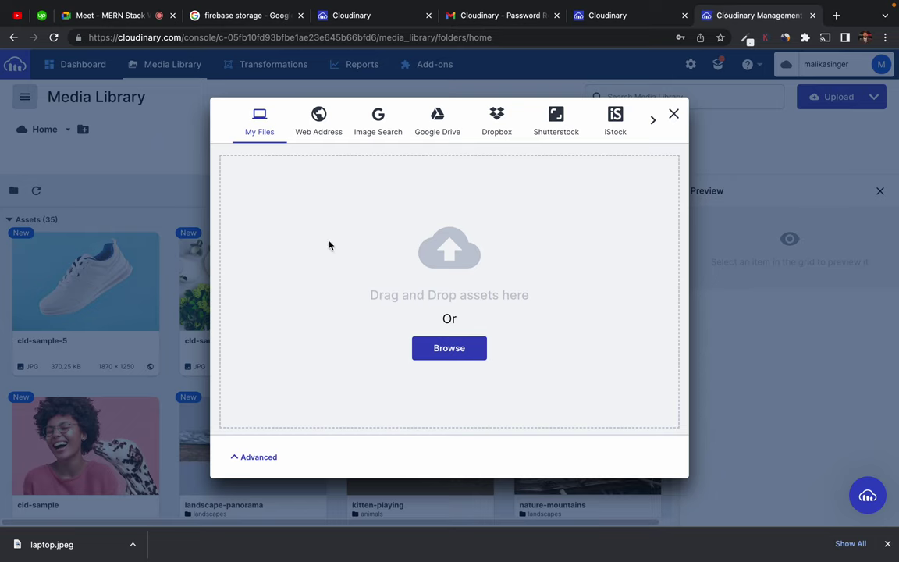
pyautogui.click(443, 355)
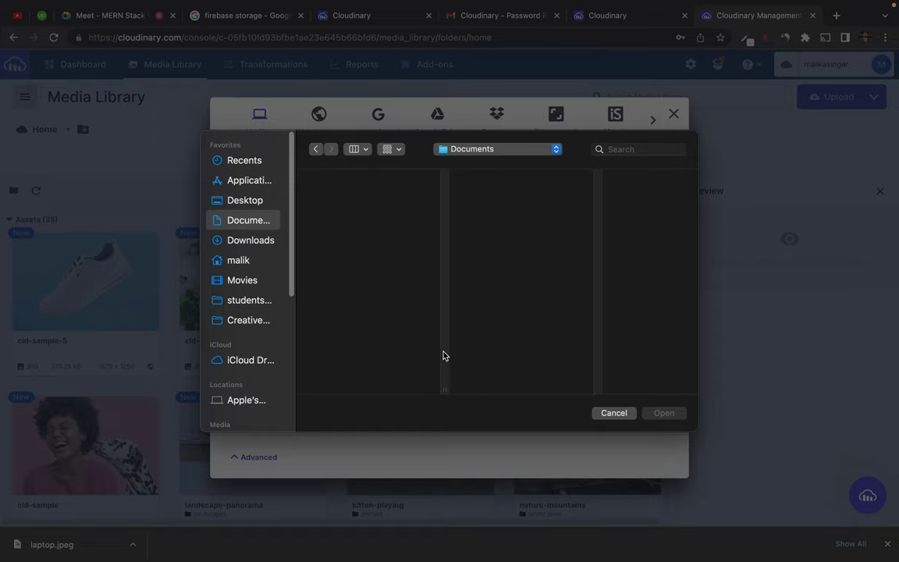
pyautogui.click(232, 201)
pyautogui.doubleClick(327, 202)
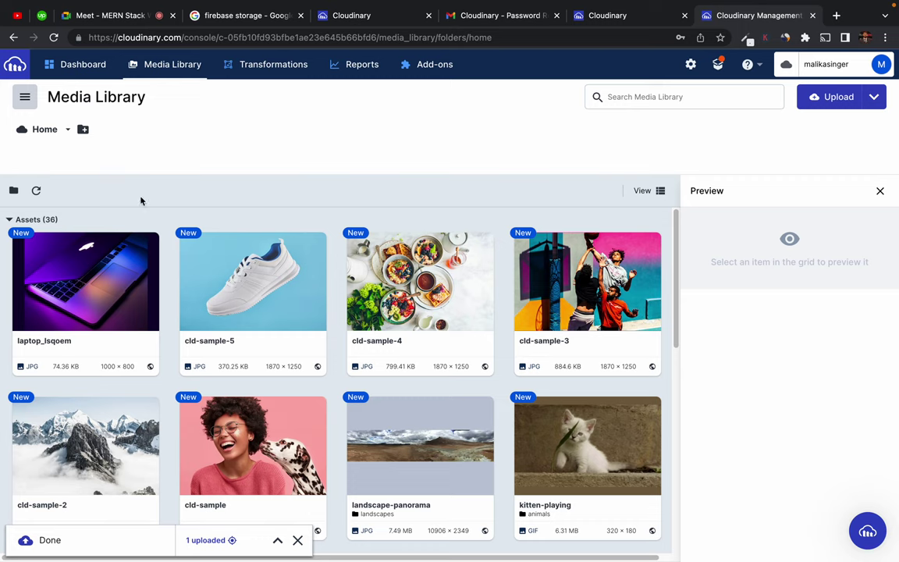
# Select the uploaded laptop image and review its summary and metadata in the preview
pyautogui.click(72, 299)
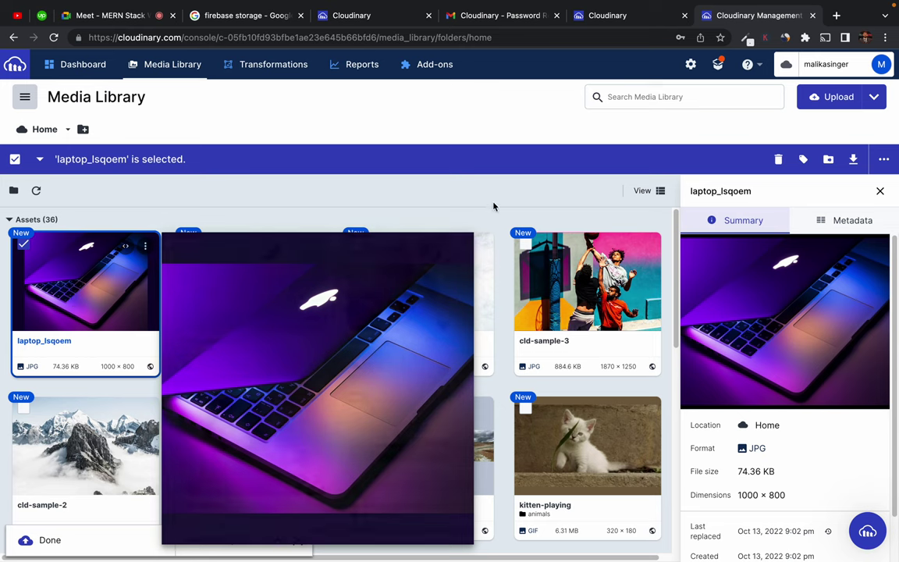
pyautogui.scroll(-1, 741, 390)
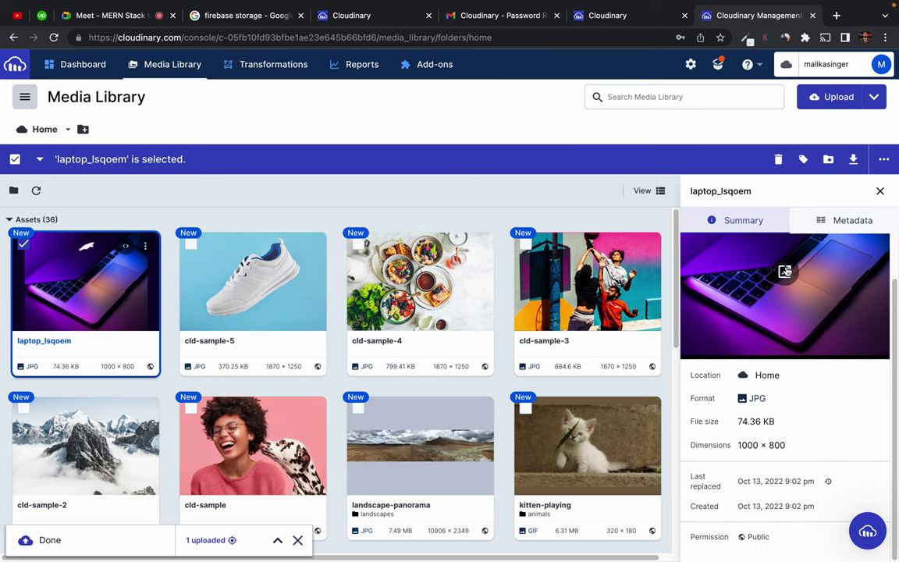
pyautogui.click(850, 221)
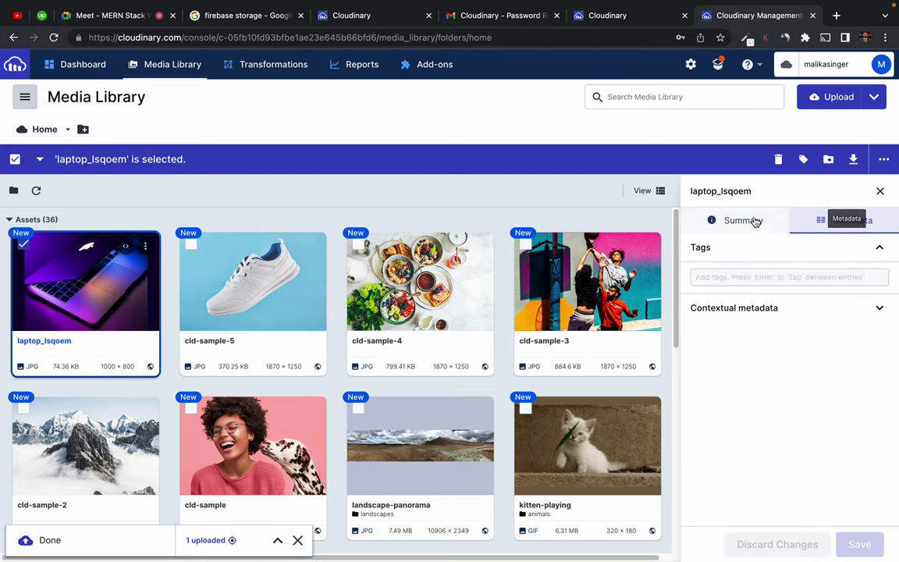
pyautogui.click(731, 222)
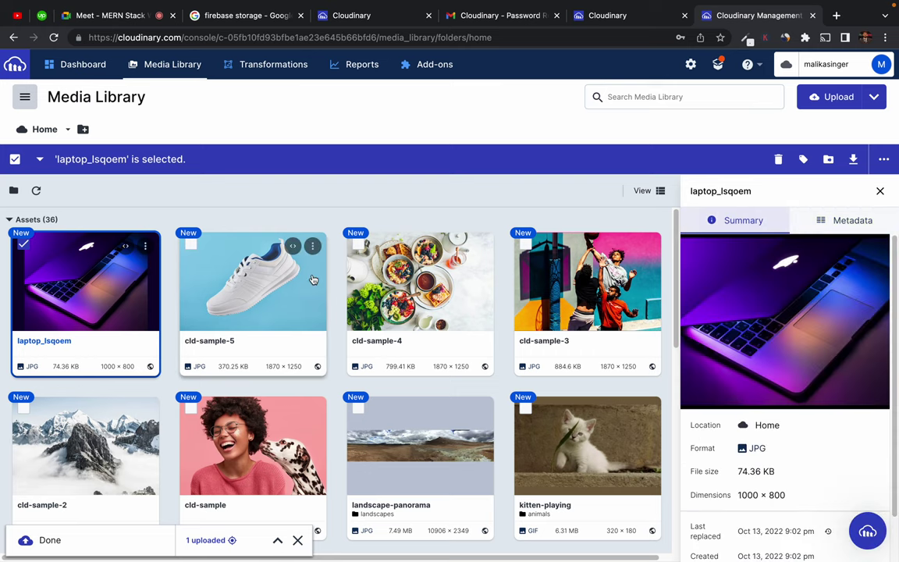
pyautogui.moveTo(313, 279)
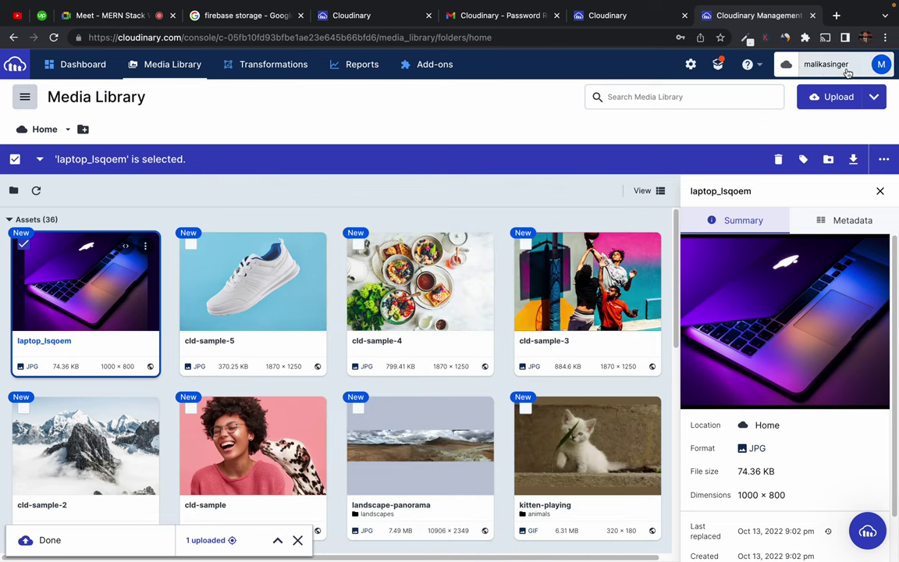
# Check the selected asset's extra actions and revisit the dashboard before returning to the Media Library
pyautogui.click(828, 96)
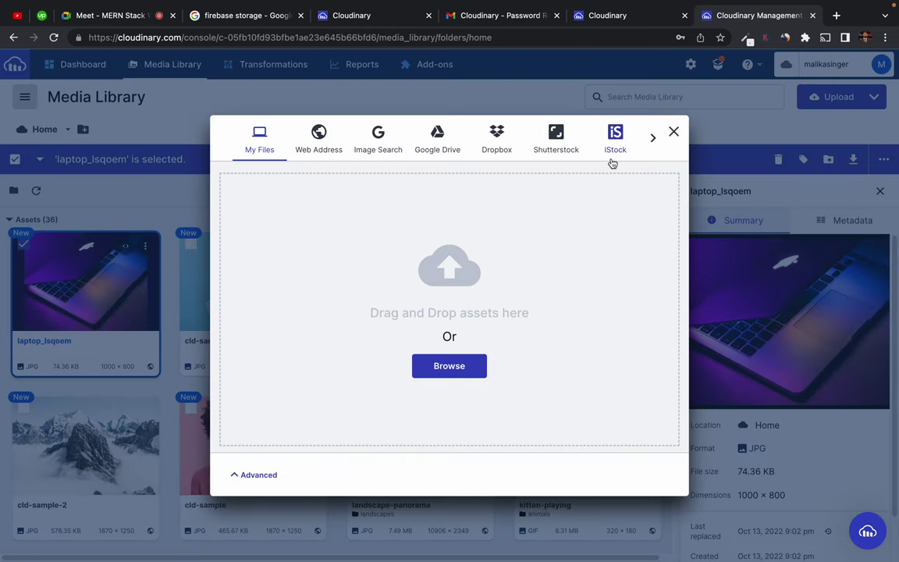
pyautogui.click(671, 131)
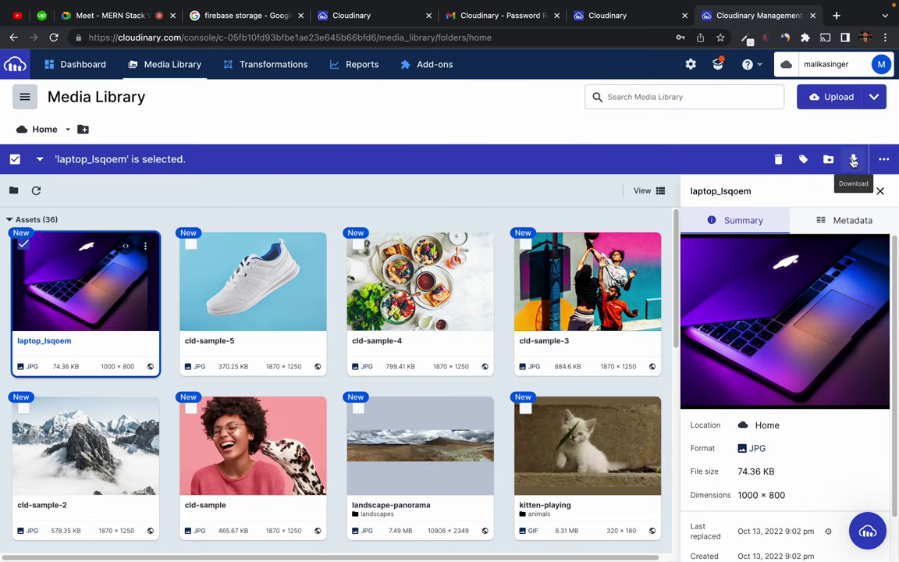
pyautogui.click(883, 160)
pyautogui.click(716, 138)
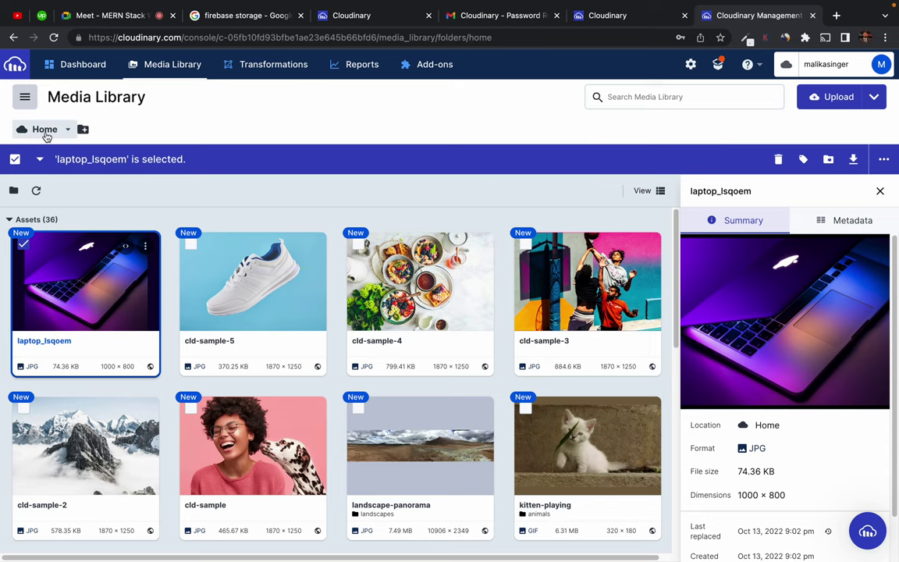
pyautogui.click(78, 64)
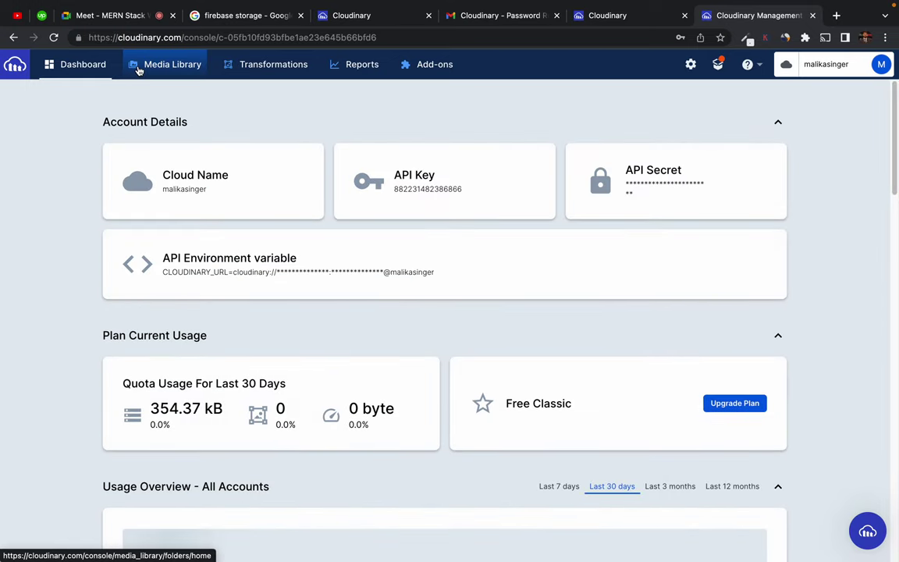
pyautogui.click(137, 68)
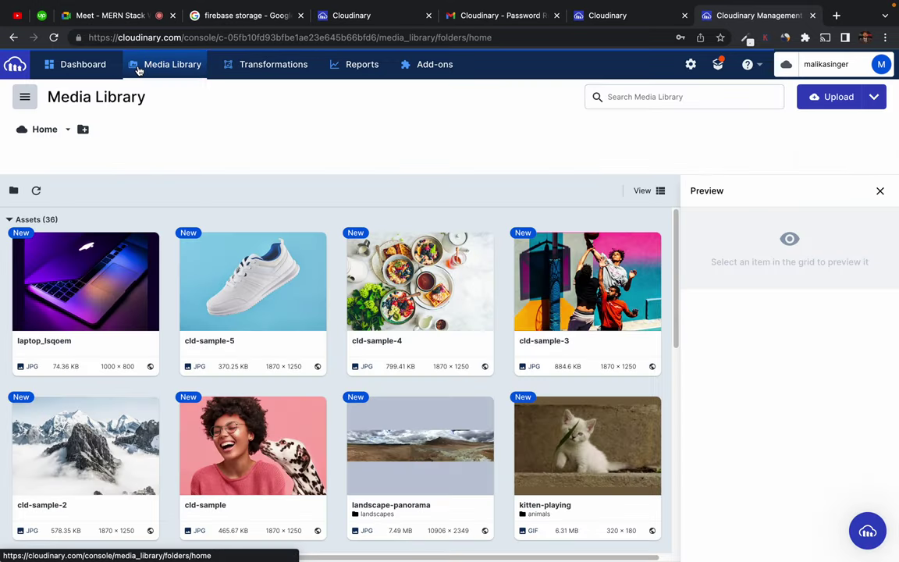
# Look over the upload window's Image Search and Google Drive sources and its advanced options, leaving without uploading
pyautogui.click(833, 97)
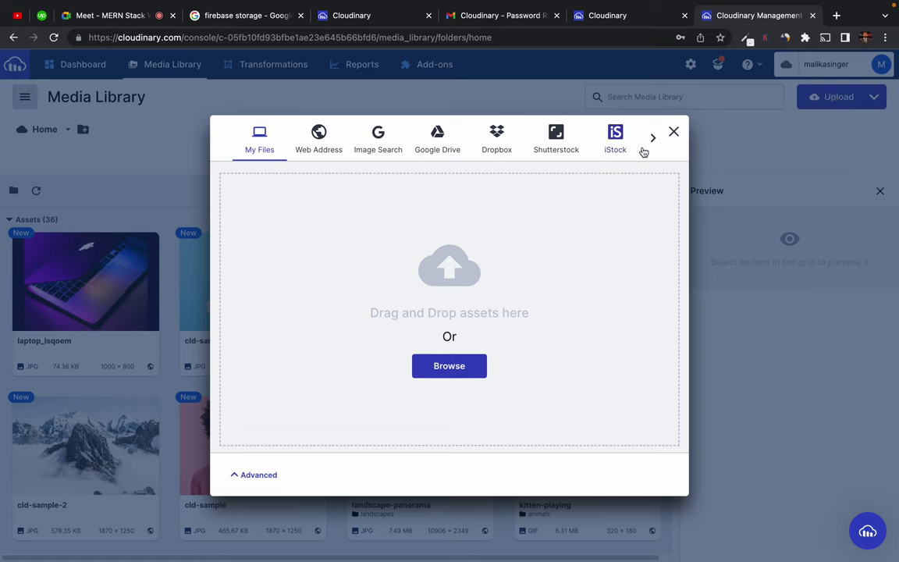
pyautogui.click(346, 141)
pyautogui.click(381, 147)
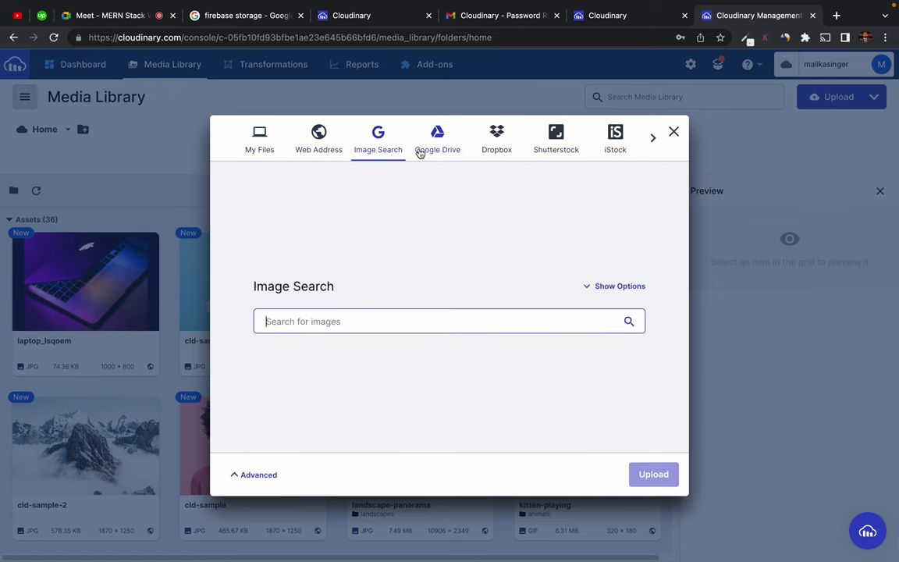
pyautogui.click(427, 147)
pyautogui.click(239, 474)
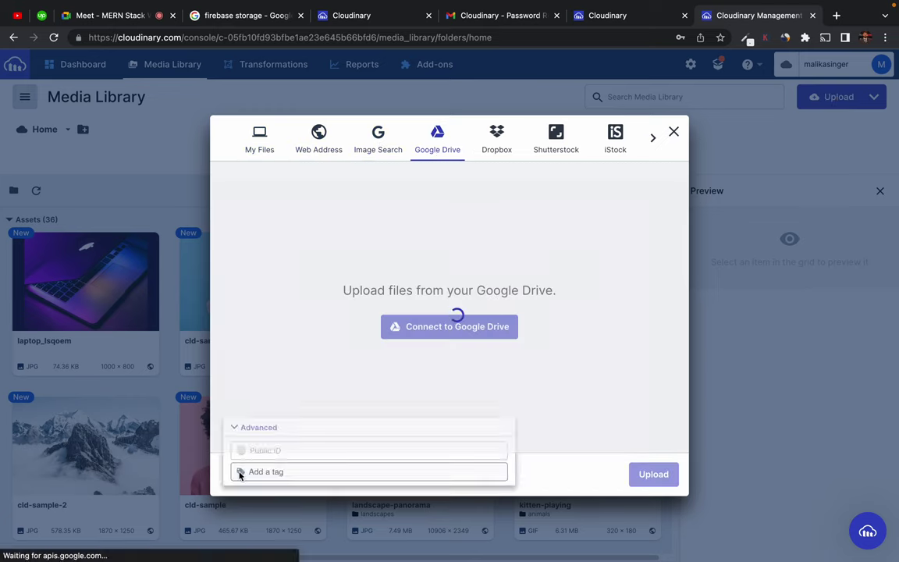
pyautogui.click(673, 131)
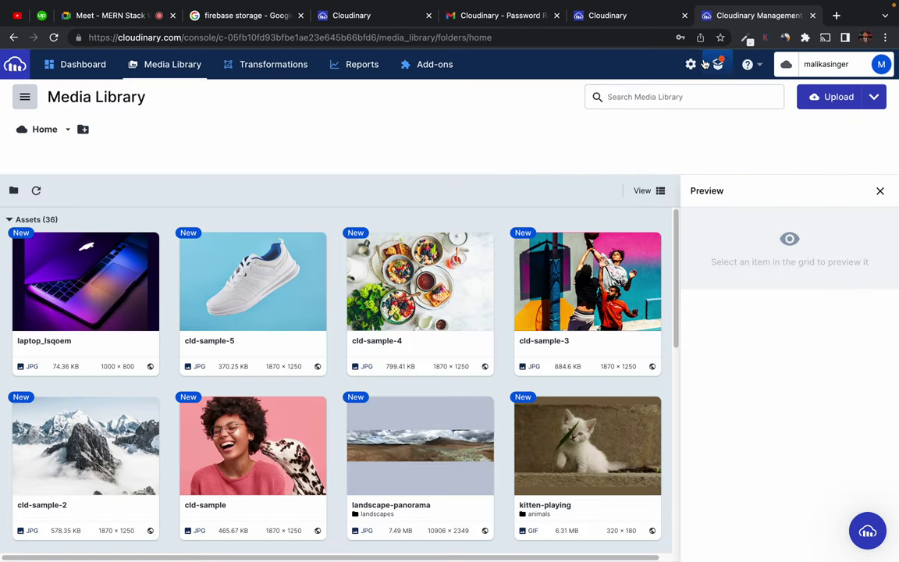
# Open the Cloudinary documentation and look over its framework SDKs and platform integrations
pyautogui.click(755, 67)
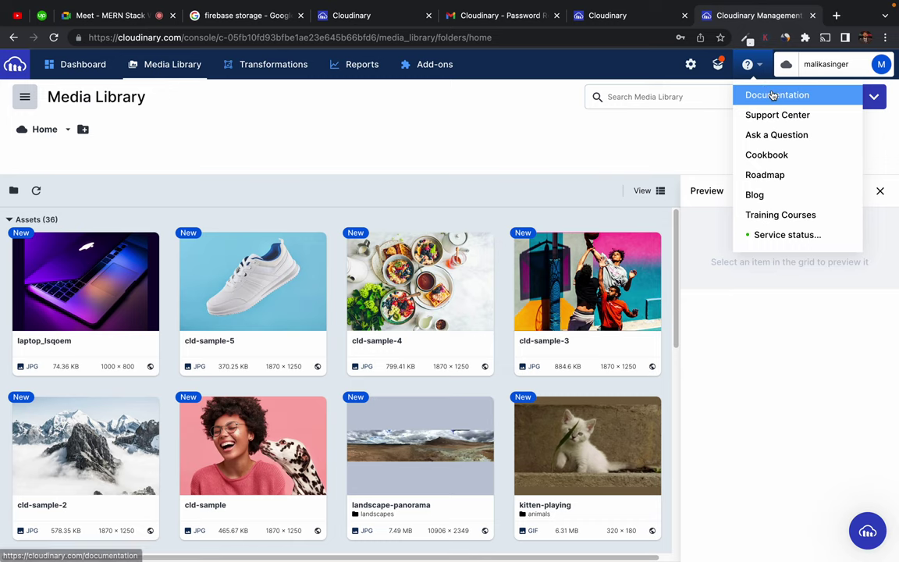
pyautogui.click(773, 95)
pyautogui.click(780, 16)
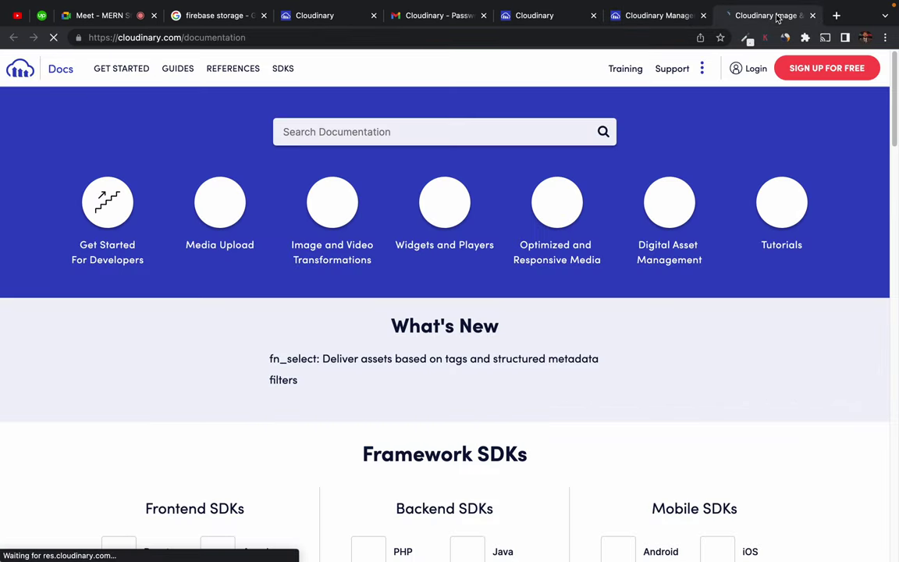
pyautogui.scroll(-8, 123, 479)
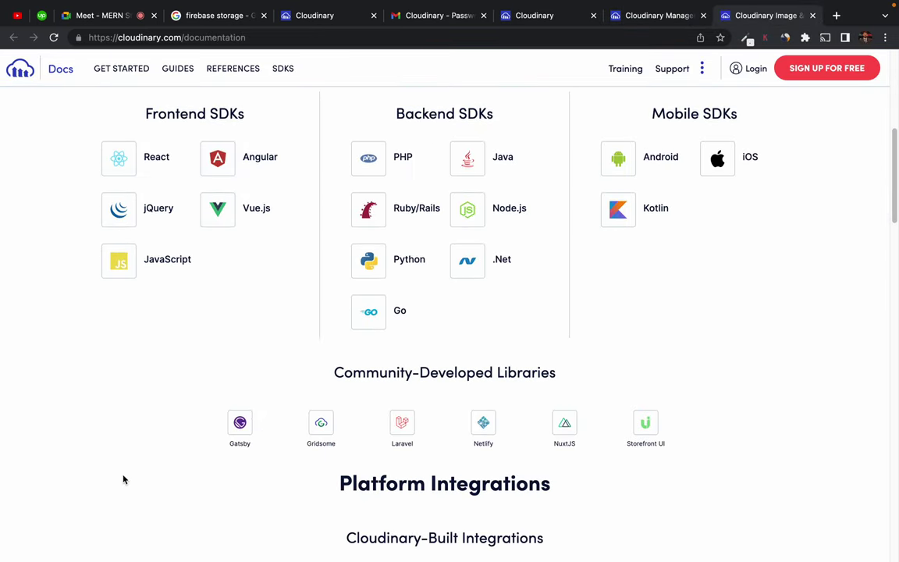
pyautogui.scroll(-8, 123, 478)
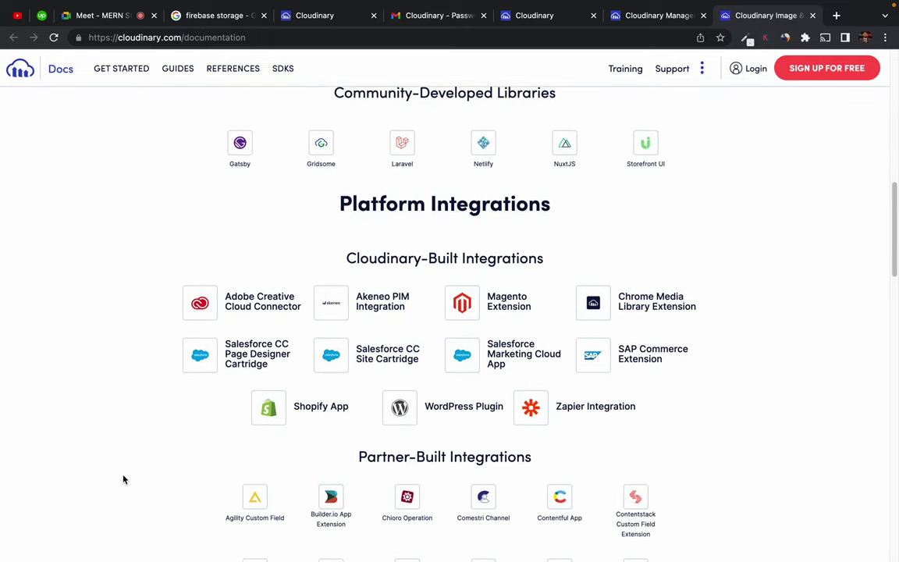
# Close the leftover Reset Password page and open the uploaded laptop image's detail page in the Media Library
pyautogui.click(507, 18)
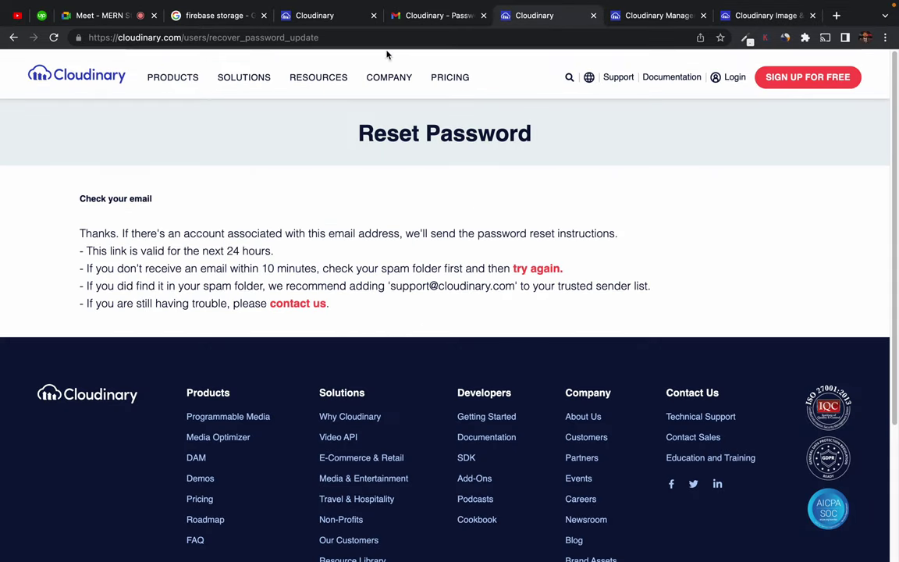
pyautogui.click(592, 15)
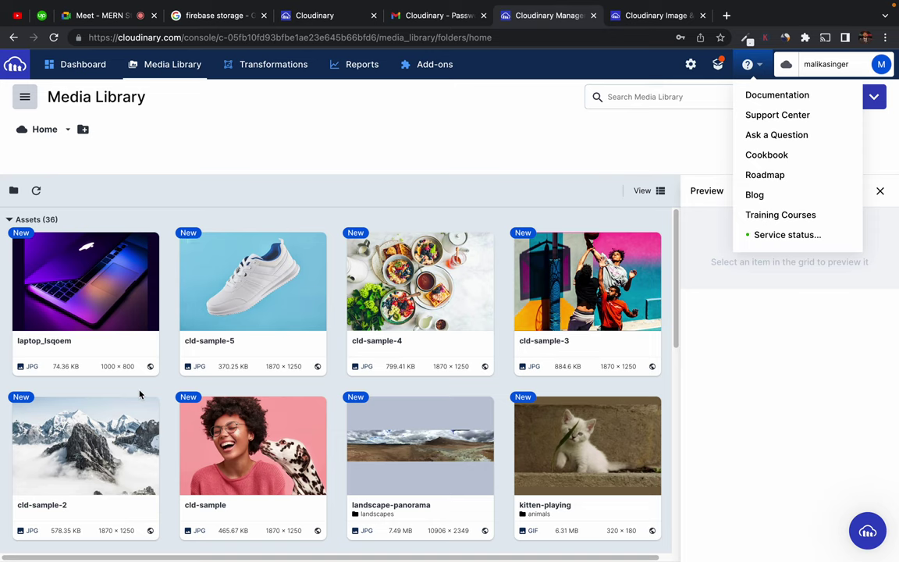
pyautogui.click(53, 343)
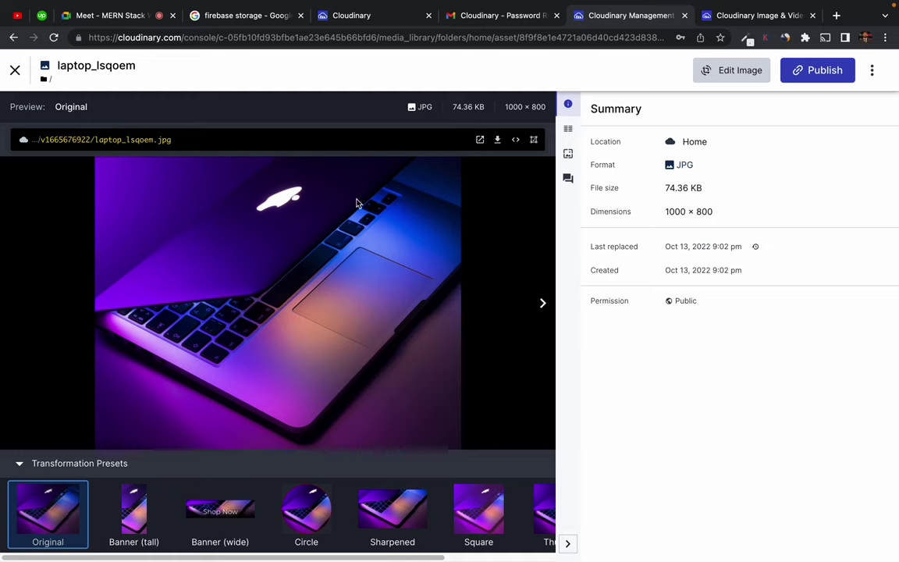
# Copy the original laptop image's URL and paste it into the address bar to inspect the full link
pyautogui.click(515, 141)
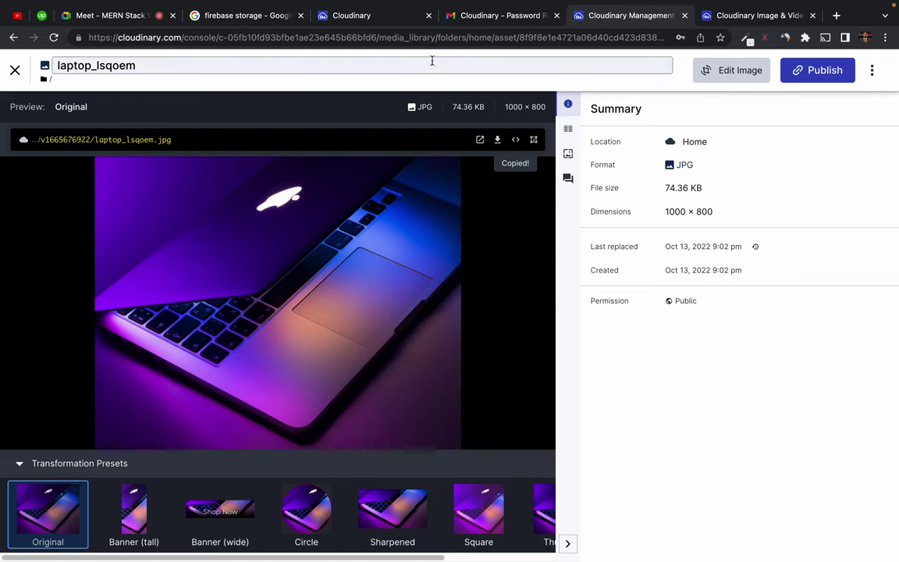
pyautogui.click(412, 37)
pyautogui.press('super+v')
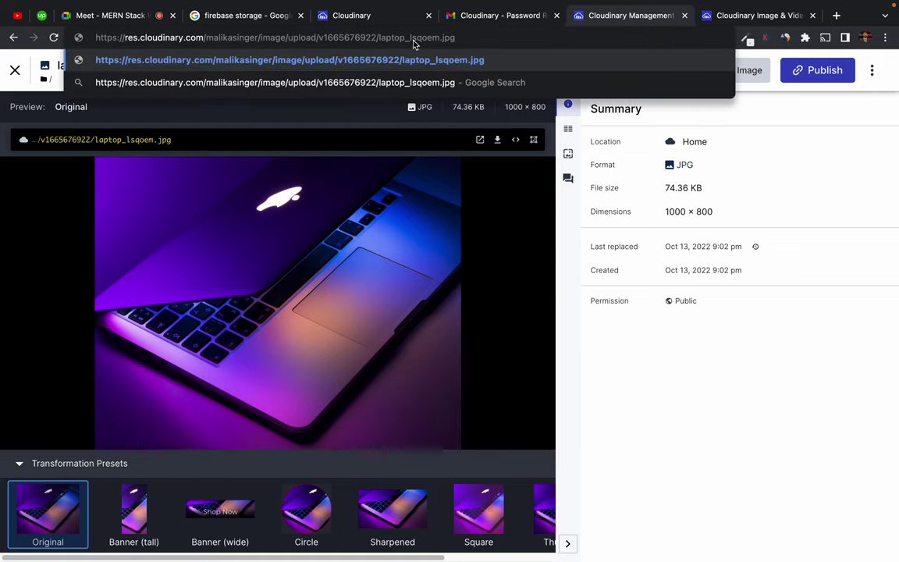
# Switch to Visual Studio Code and expand the src folder of the fileupload project under 04. ReactJs
pyautogui.hotkey('ctrl', 'Left')
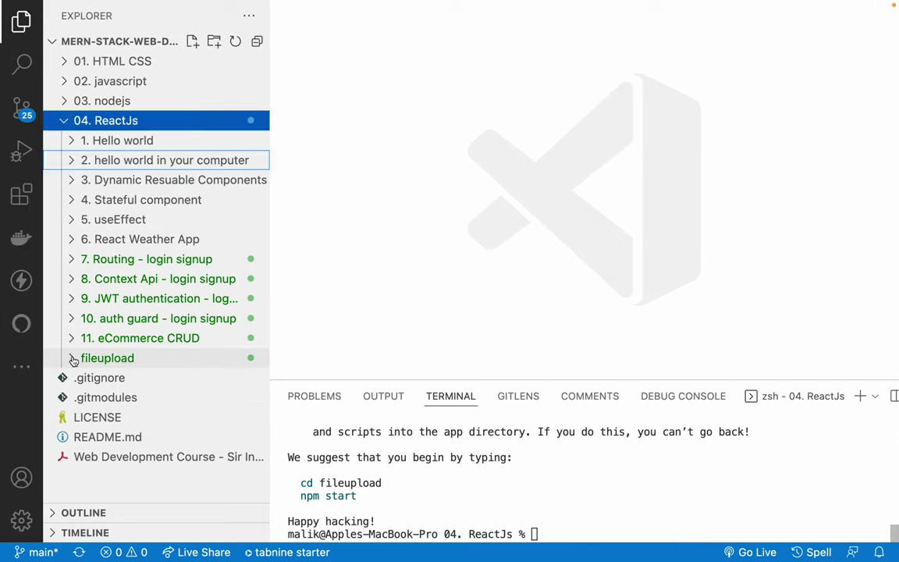
pyautogui.click(73, 359)
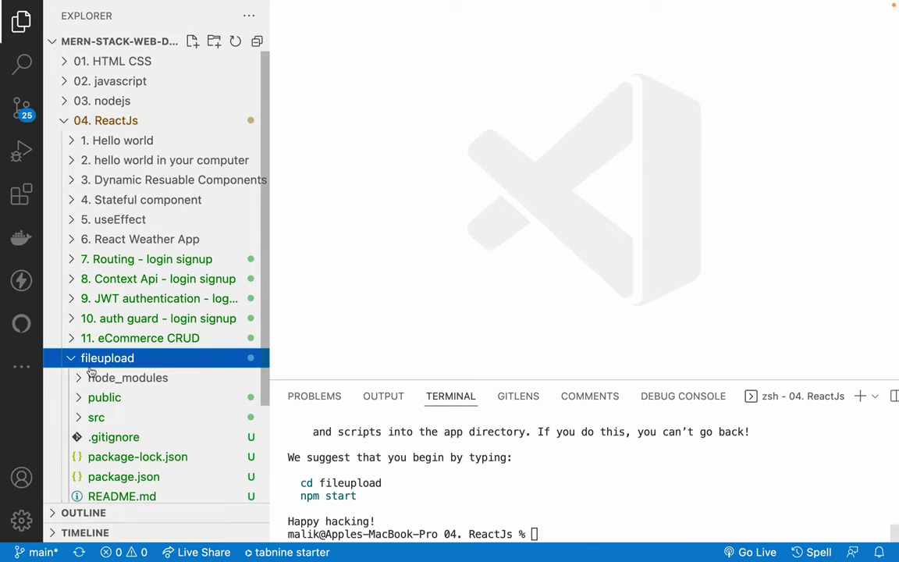
pyautogui.click(80, 419)
pyautogui.scroll(-7, 117, 351)
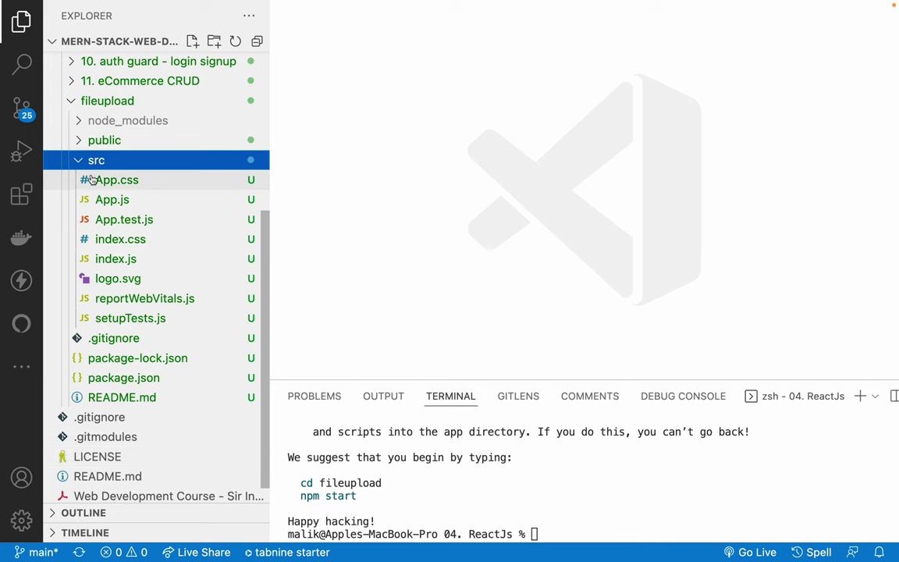
# Open App.js, delete the default markup inside the App component's return statement, and save the file
pyautogui.click(111, 200)
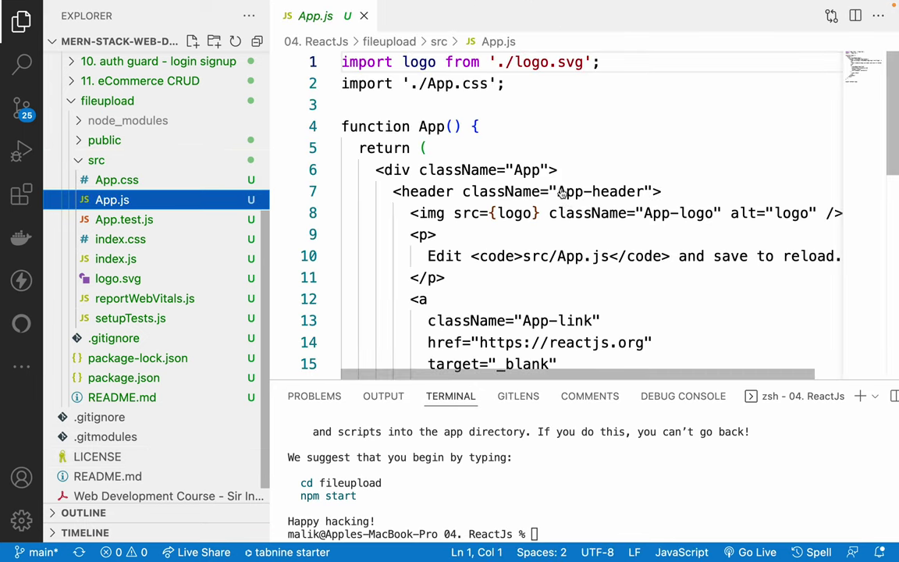
pyautogui.moveTo(371, 169); pyautogui.dragTo(442, 245)
pyautogui.press('BackSpace')
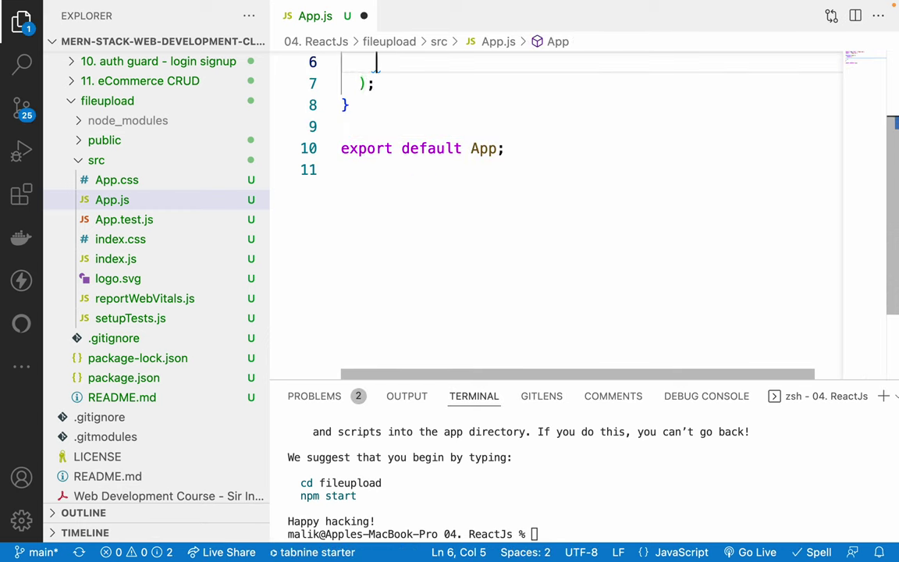
pyautogui.press('super+s')
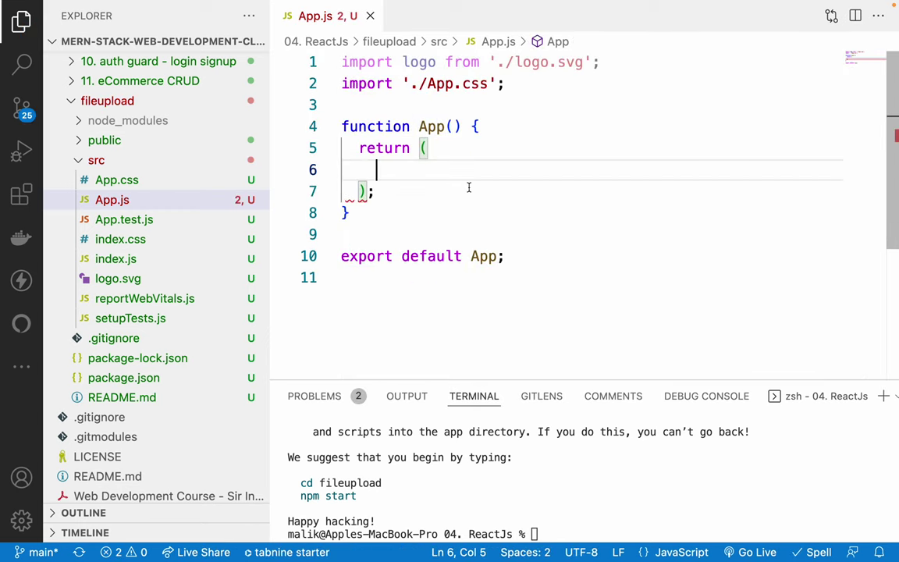
pyautogui.write('img')
pyautogui.press('BackSpace')
pyautogui.press('BackSpace')
pyautogui.press('BackSpace')
# Rename App.js in the src folder to App.jsx
pyautogui.click(123, 202)
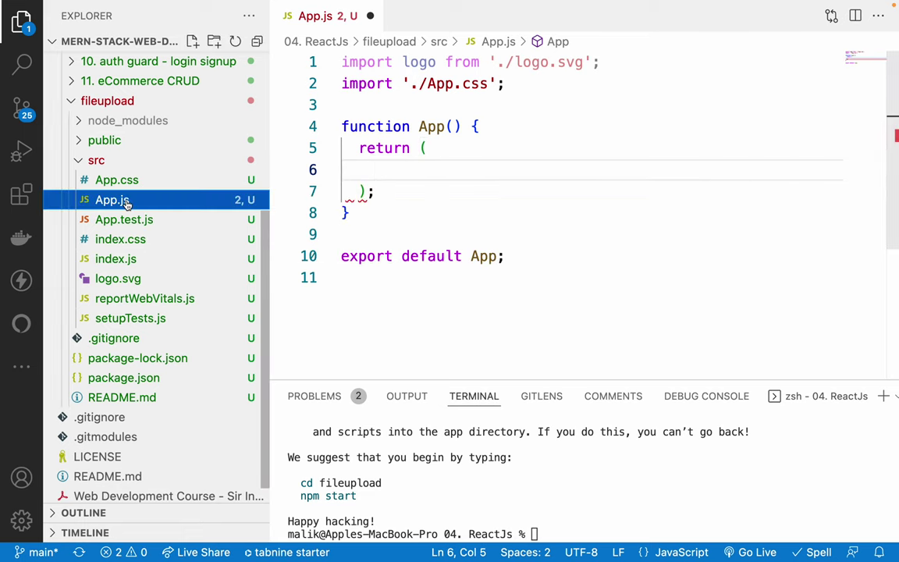
pyautogui.press('Return')
pyautogui.press('End')
pyautogui.write('x')
pyautogui.press('Return')
# Insert an img element in the return statement of App.jsx with the copied Cloudinary laptop image URL as its src, and save
pyautogui.click(387, 168)
pyautogui.write('img')
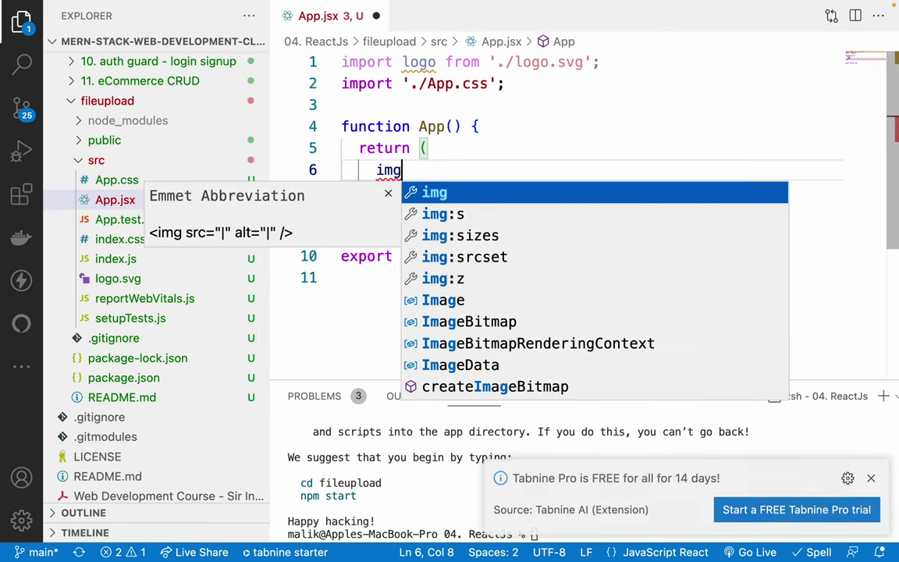
pyautogui.press('Tab')
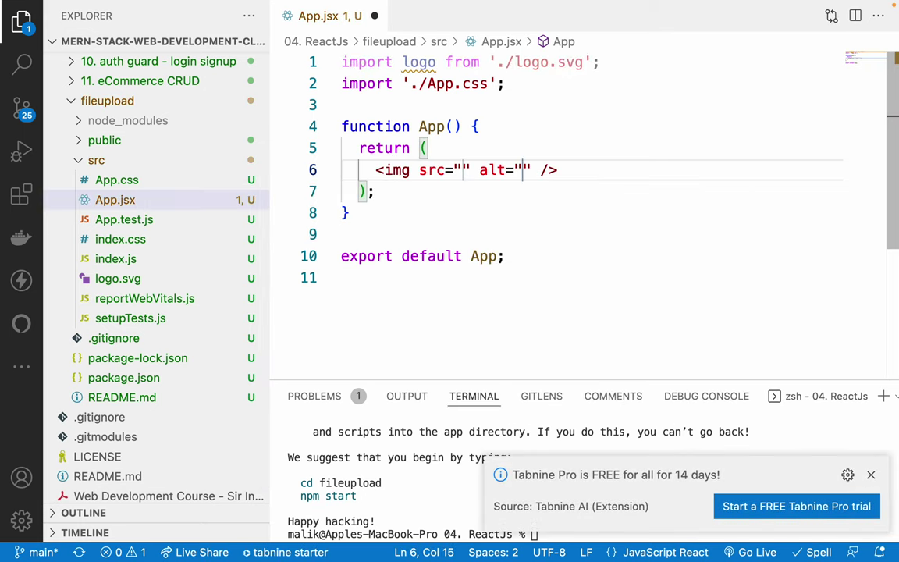
pyautogui.press('super+v')
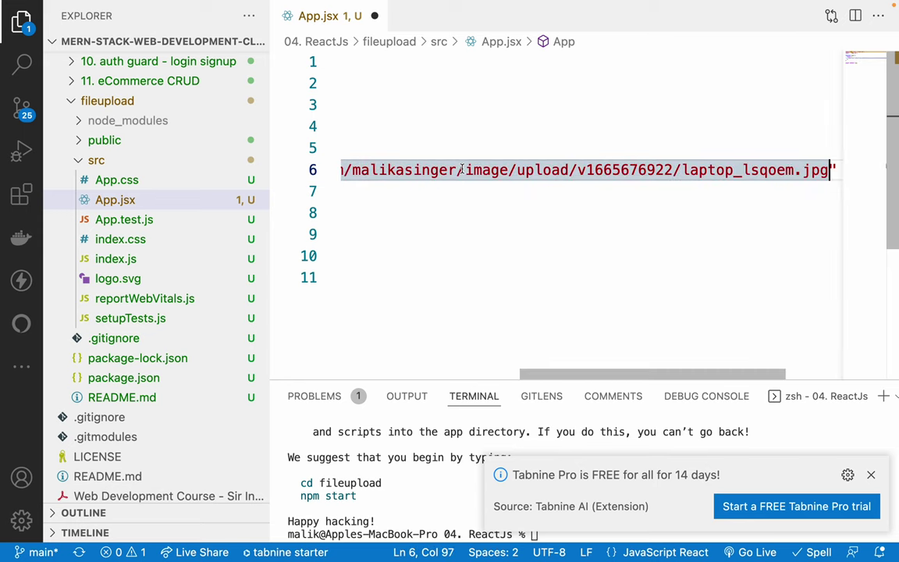
pyautogui.hscroll(-5, 483, 218)
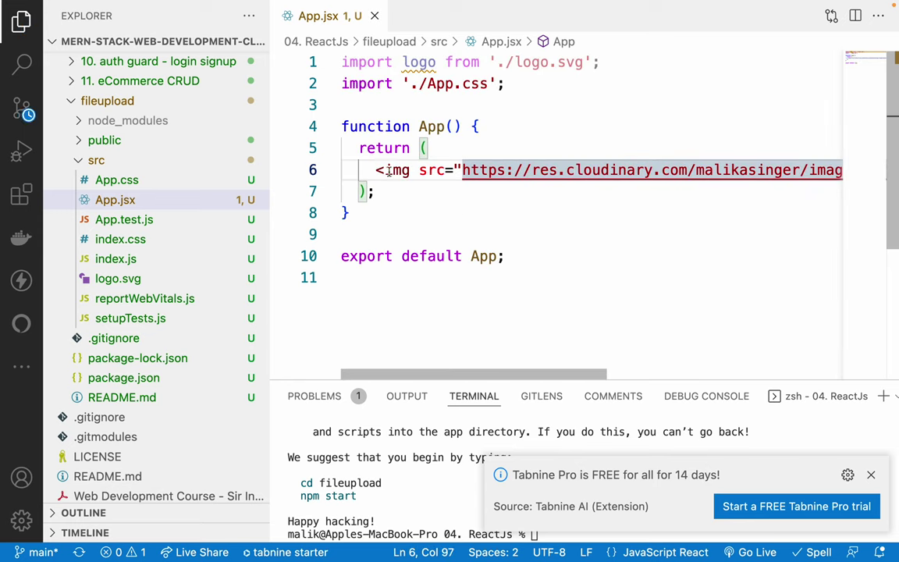
pyautogui.moveTo(376, 170); pyautogui.dragTo(557, 170)
pyautogui.click(557, 170)
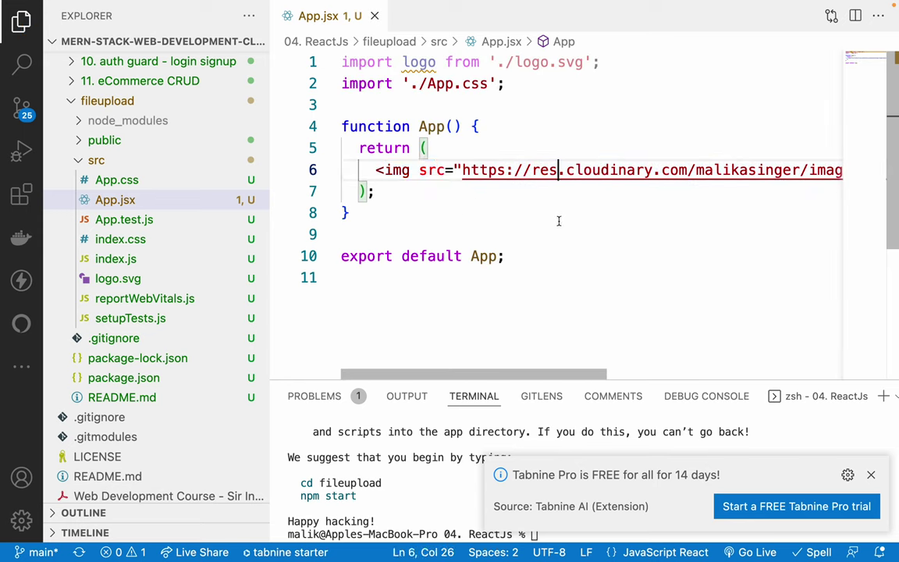
pyautogui.moveTo(387, 170); pyautogui.dragTo(626, 170)
pyautogui.doubleClick(612, 171)
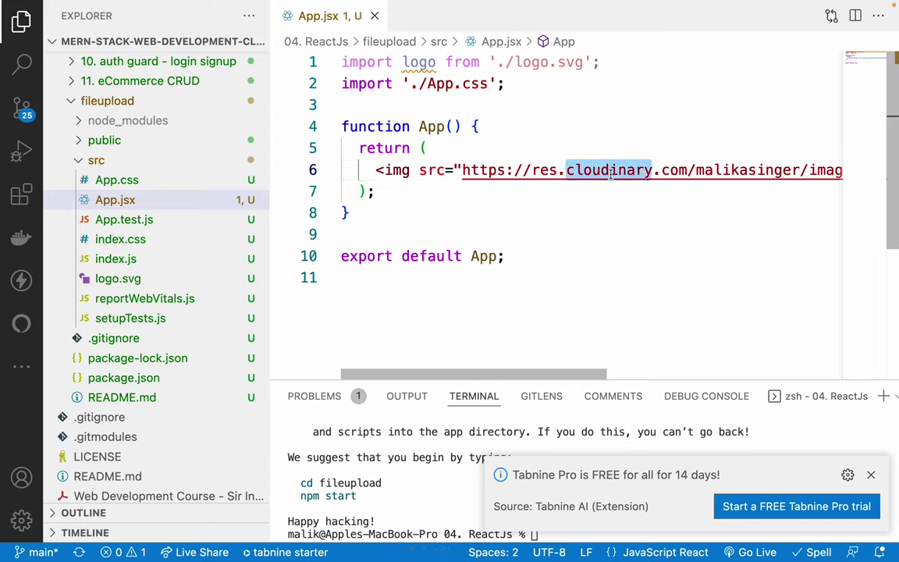
pyautogui.click(610, 171)
pyautogui.moveTo(384, 170); pyautogui.dragTo(611, 170)
pyautogui.click(610, 170)
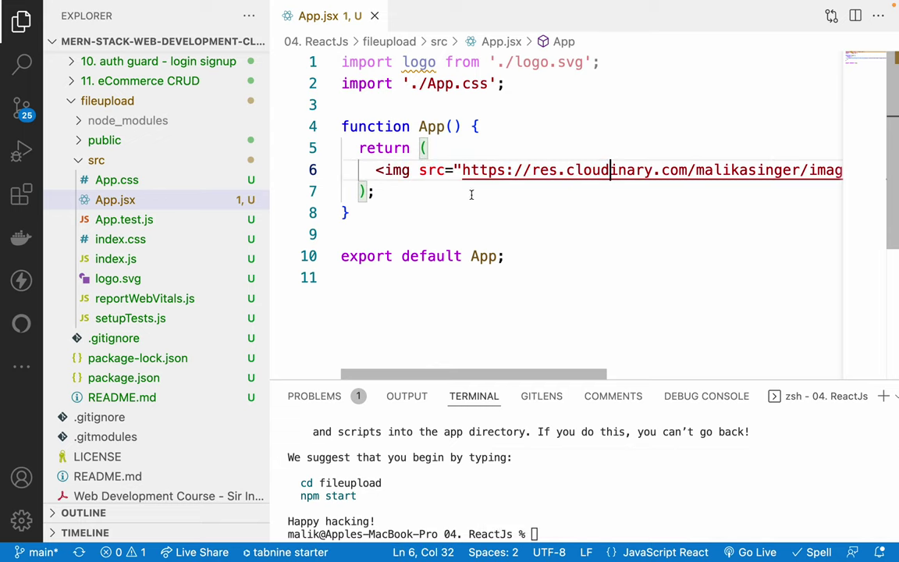
# Remove the unused logo import from the beginning of App.jsx and save the file
pyautogui.moveTo(600, 63); pyautogui.dragTo(341, 83)
pyautogui.press('BackSpace')
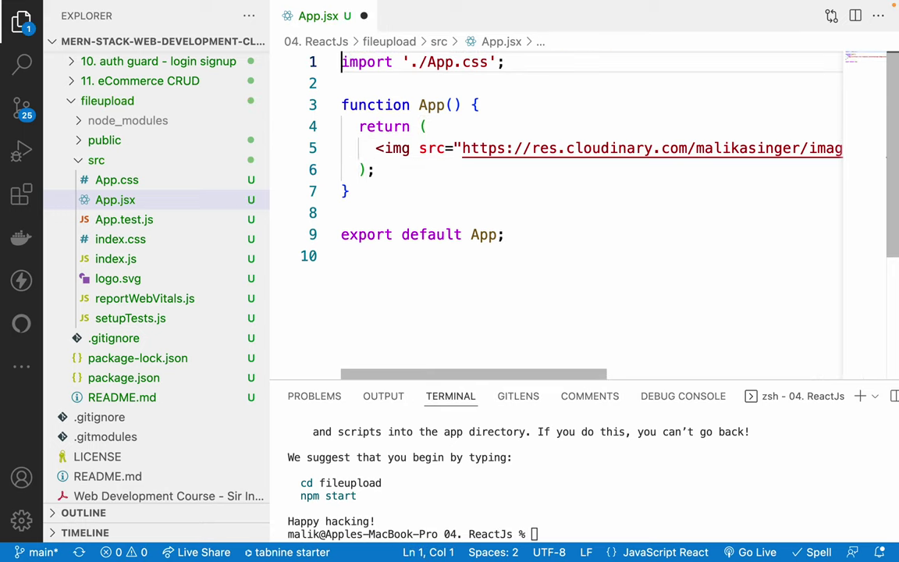
pyautogui.click(524, 115)
pyautogui.hotkey('ctrl', 's')
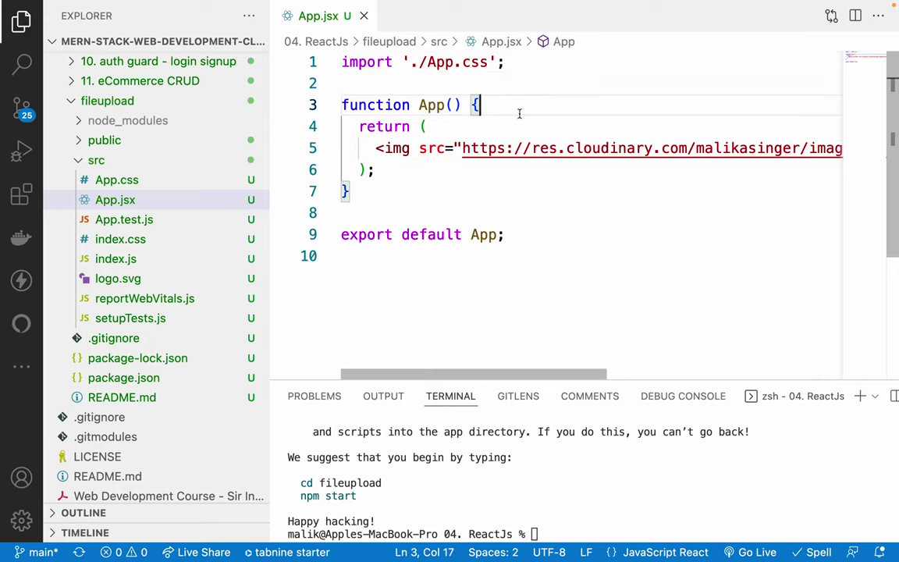
# Change to the fileupload folder in the terminal and start the development server with npm start
pyautogui.click(565, 478)
pyautogui.write('cd ')
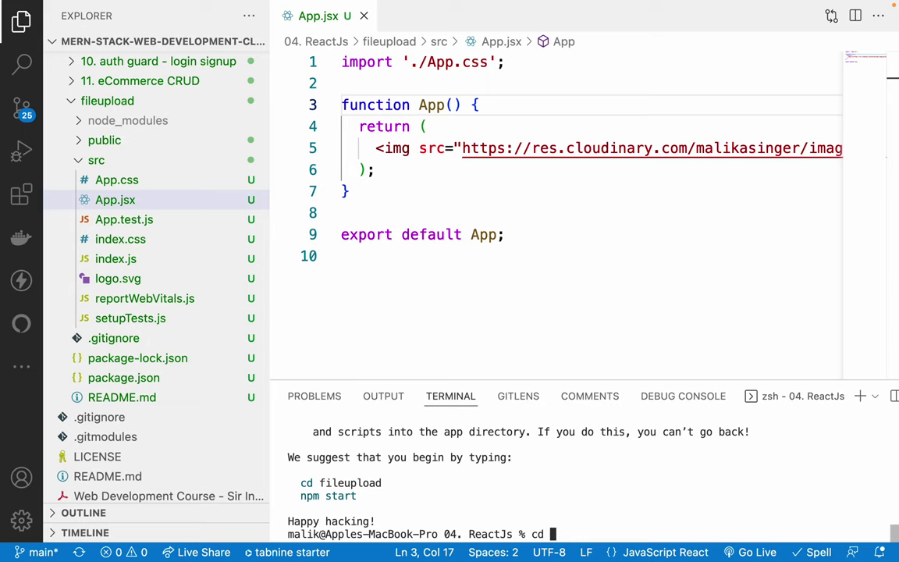
pyautogui.write('fileupload')
pyautogui.press('Return')
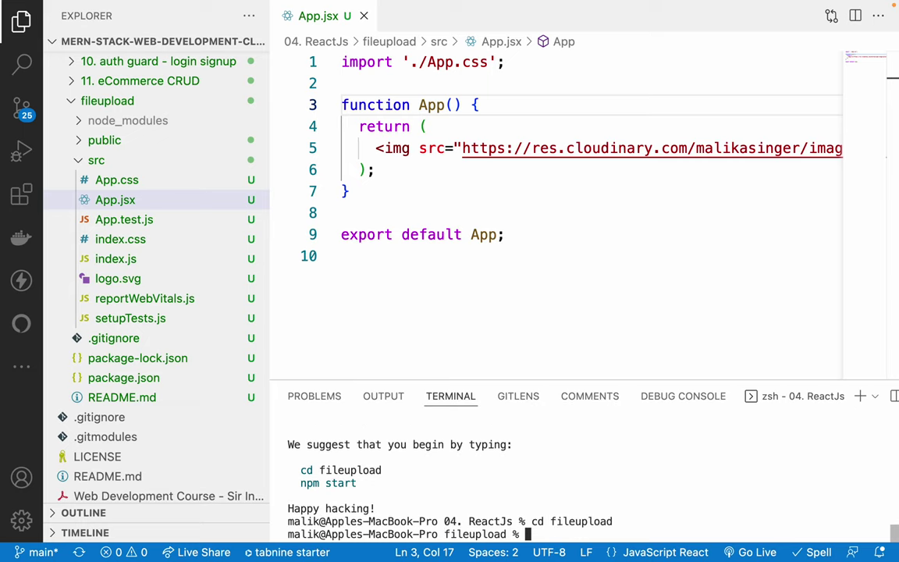
pyautogui.write('npm start')
pyautogui.press('Return')
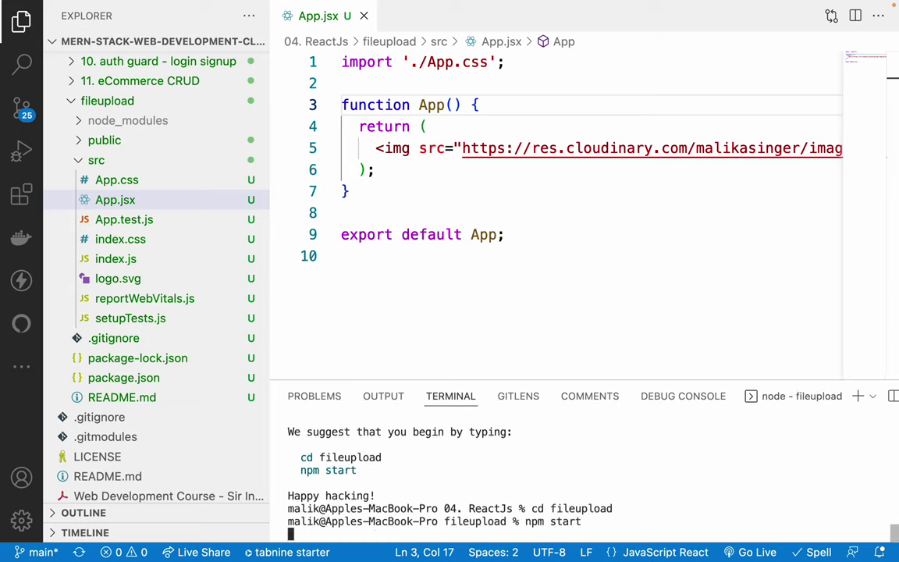
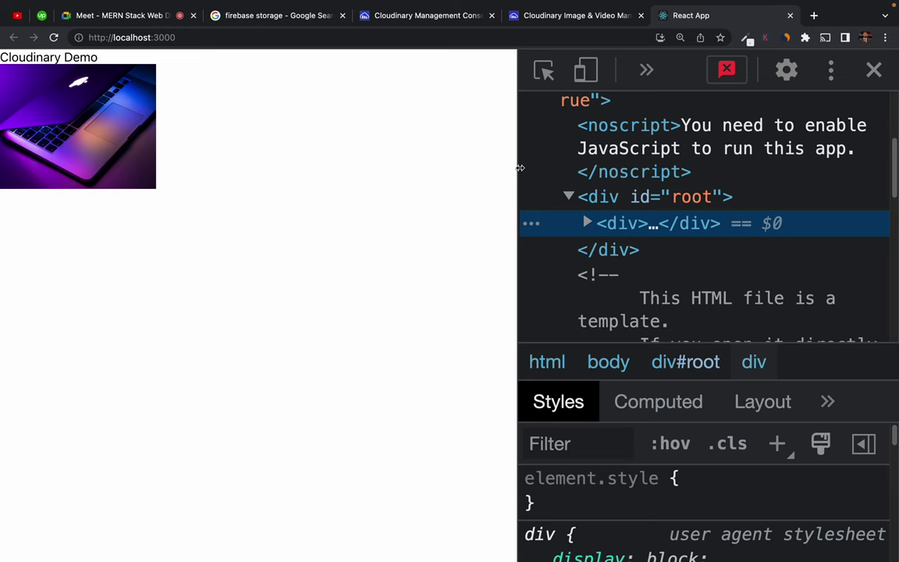
# Show the Network tool in DevTools, clear its log, enlarge the tool area with smaller text, and disable the cache
pyautogui.click(652, 71)
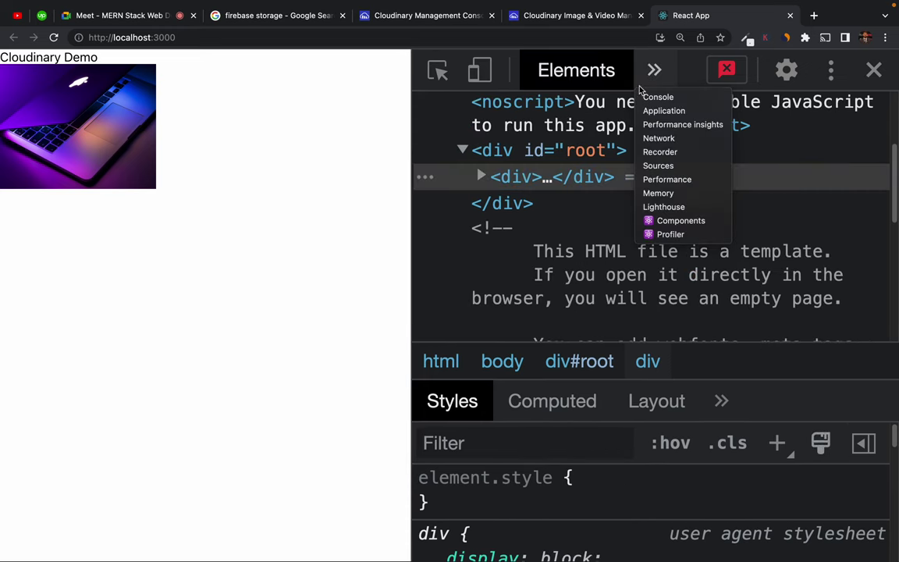
pyautogui.click(670, 140)
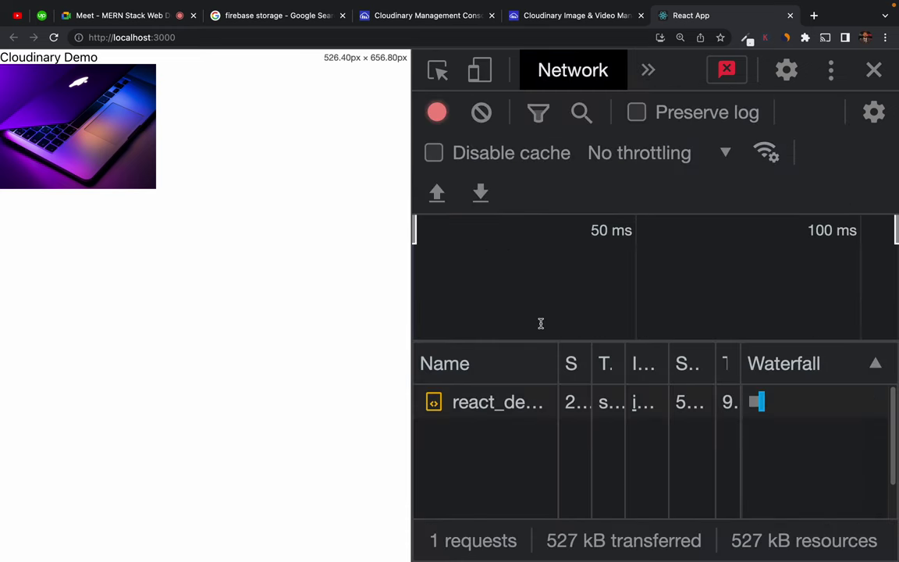
pyautogui.click(481, 112)
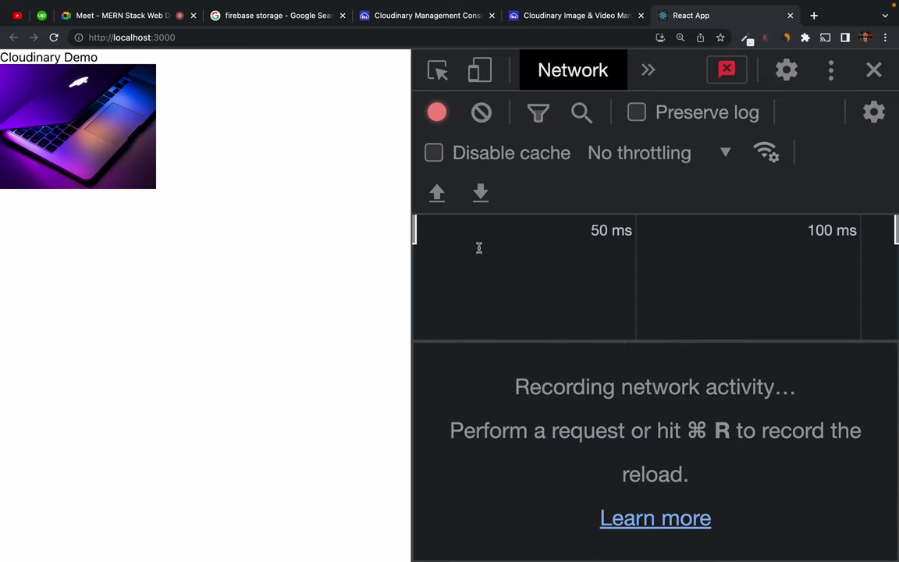
pyautogui.press('super+minus')
pyautogui.press('super+minus')
pyautogui.moveTo(411, 242); pyautogui.dragTo(354, 243)
pyautogui.click(627, 95)
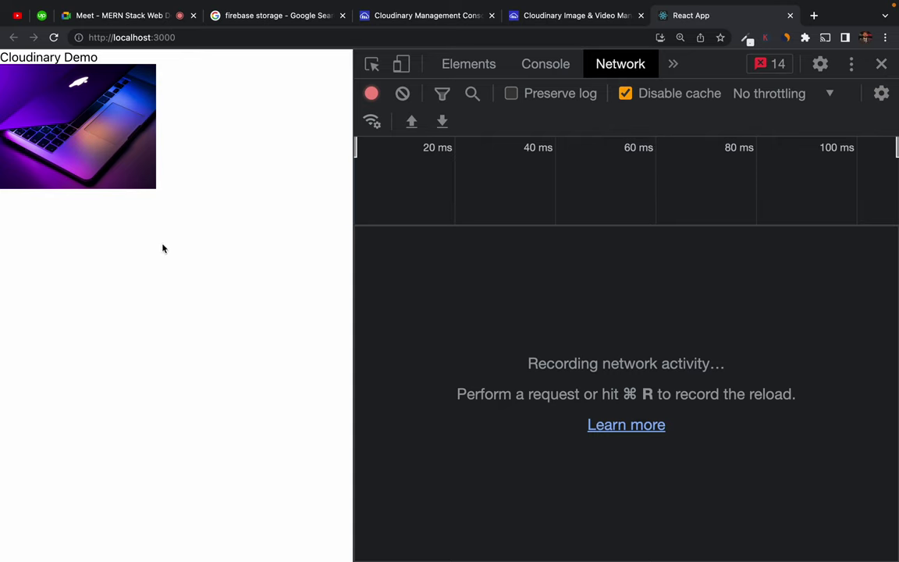
# Reload the React App page and inspect the request headers and size of laptop_lsqoem.jpg
pyautogui.click(54, 38)
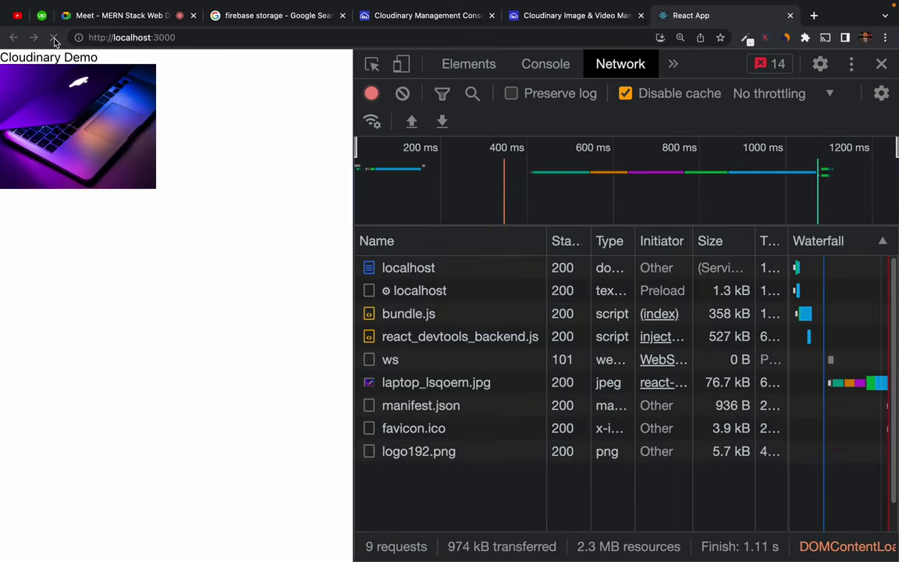
pyautogui.click(425, 386)
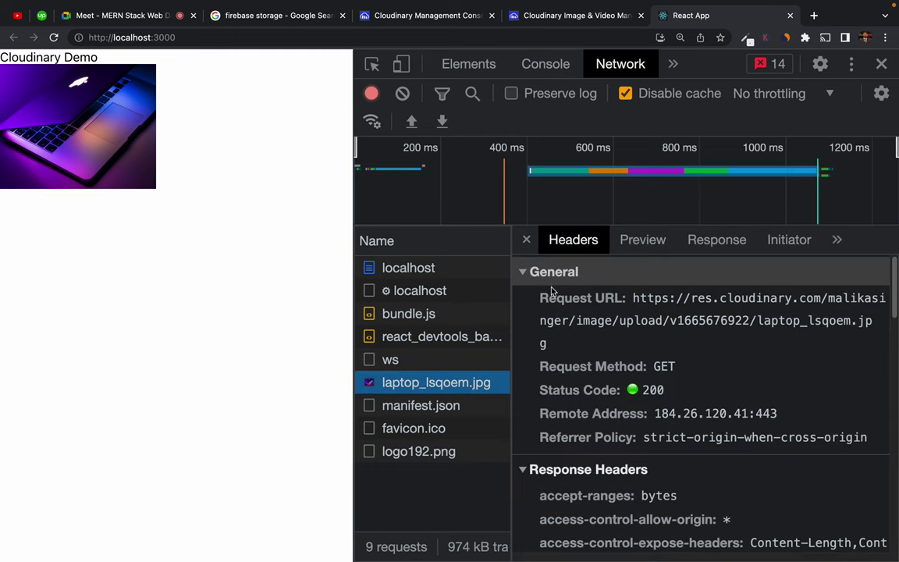
pyautogui.click(527, 239)
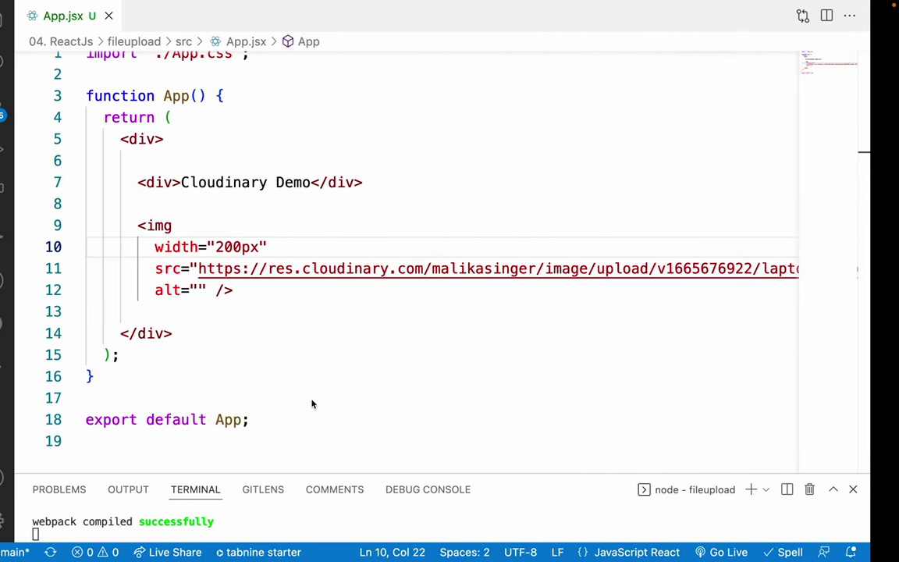
# Switch to Visual Studio Code, set the img element's width to 800px in App.jsx, and save
pyautogui.doubleClick(234, 247)
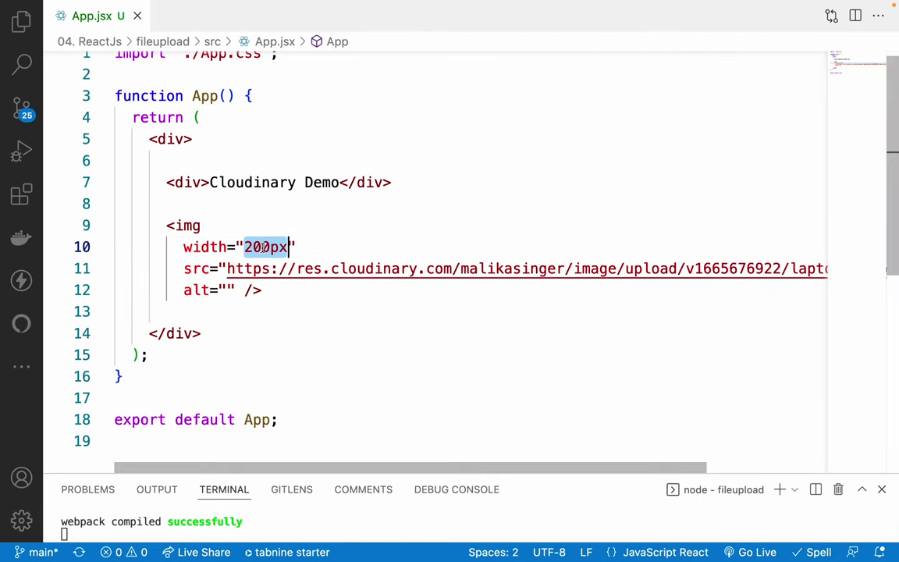
pyautogui.write('800px')
pyautogui.hotkey('ctrl', 's')
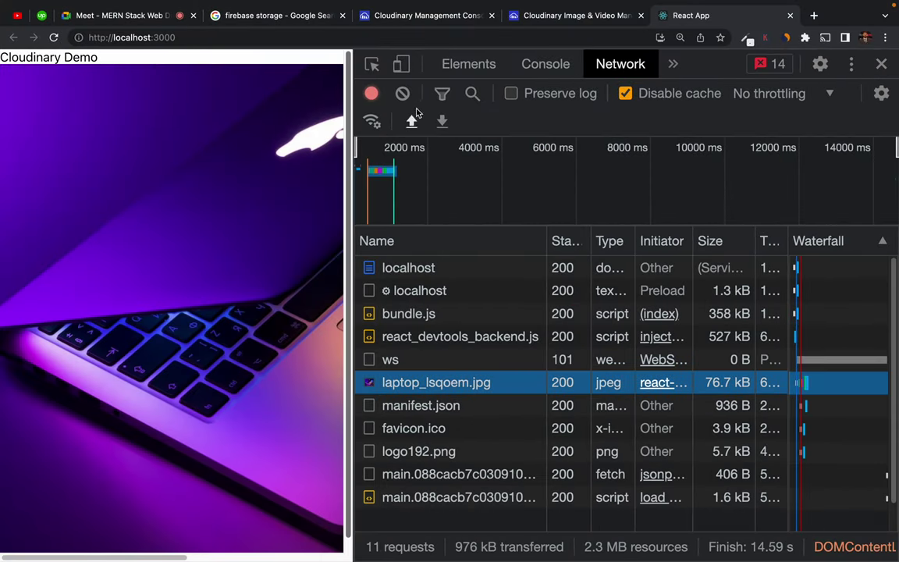
# Clear the network log, reload the React App page, and compare the laptop_lsqoem.jpg request's size at the new image width
pyautogui.click(402, 93)
pyautogui.press('super+r')
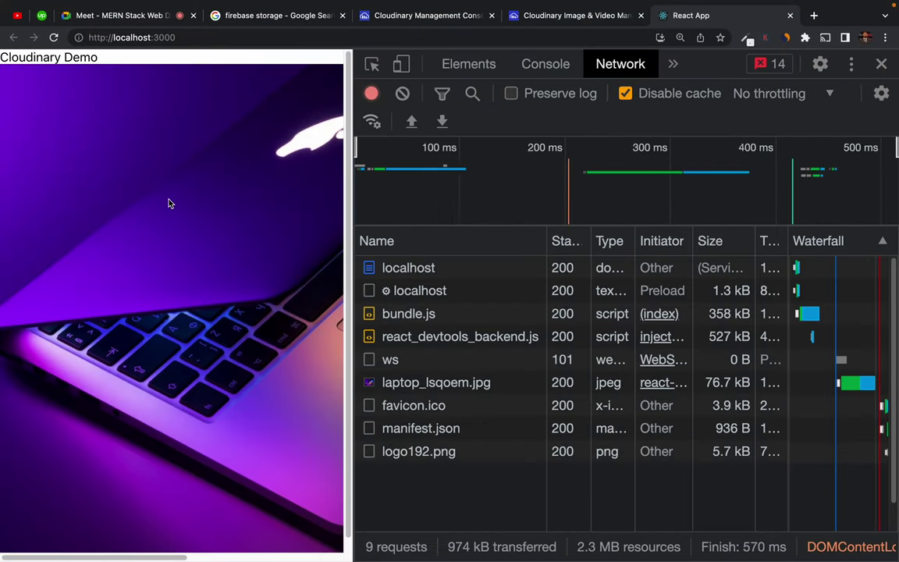
pyautogui.click(400, 382)
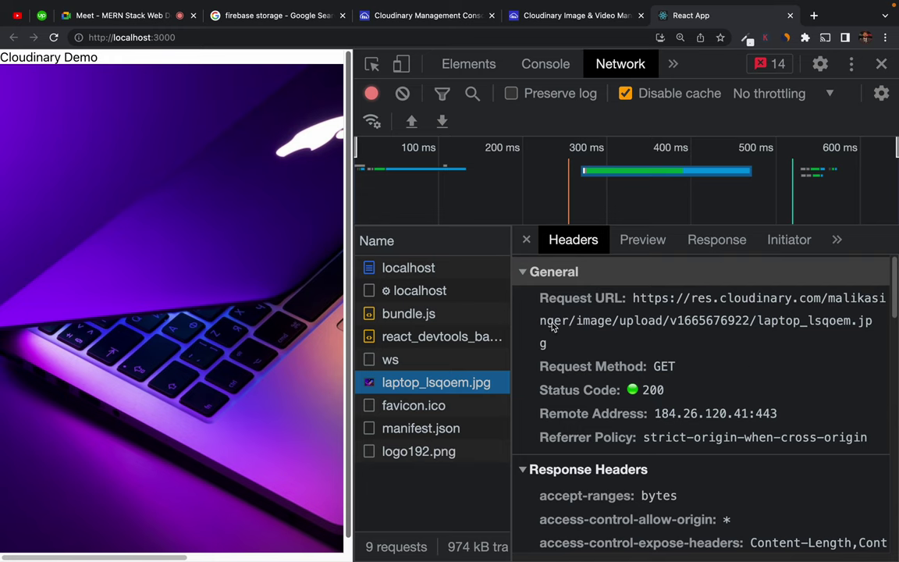
pyautogui.click(525, 241)
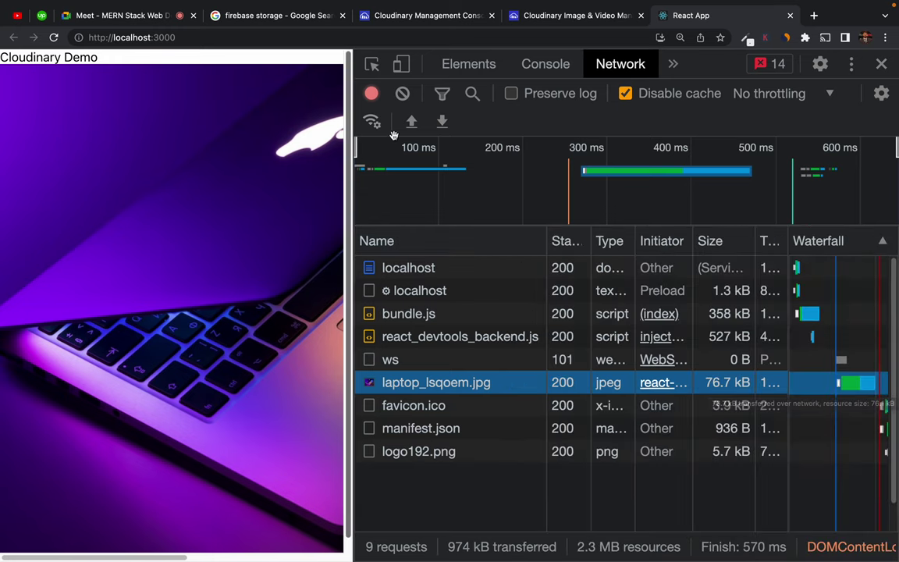
pyautogui.moveTo(353, 312); pyautogui.dragTo(507, 312)
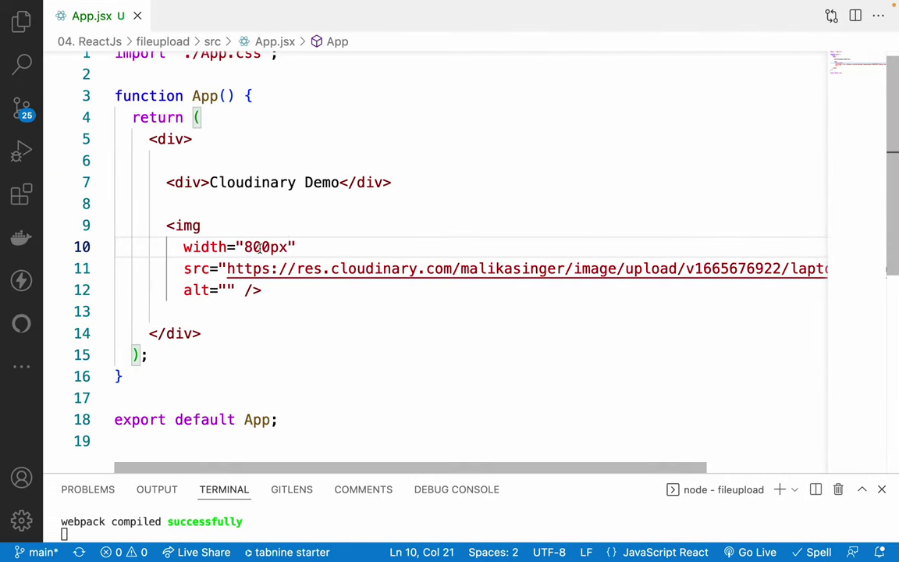
# Set the img element's width in App.jsx to 200px and return to the React App page in Chrome
pyautogui.doubleClick(259, 247)
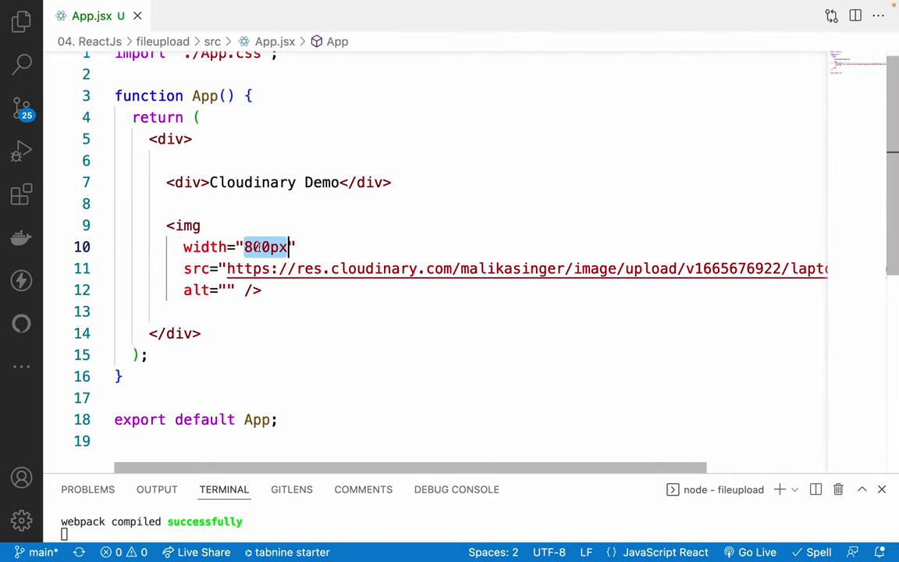
pyautogui.write('200px')
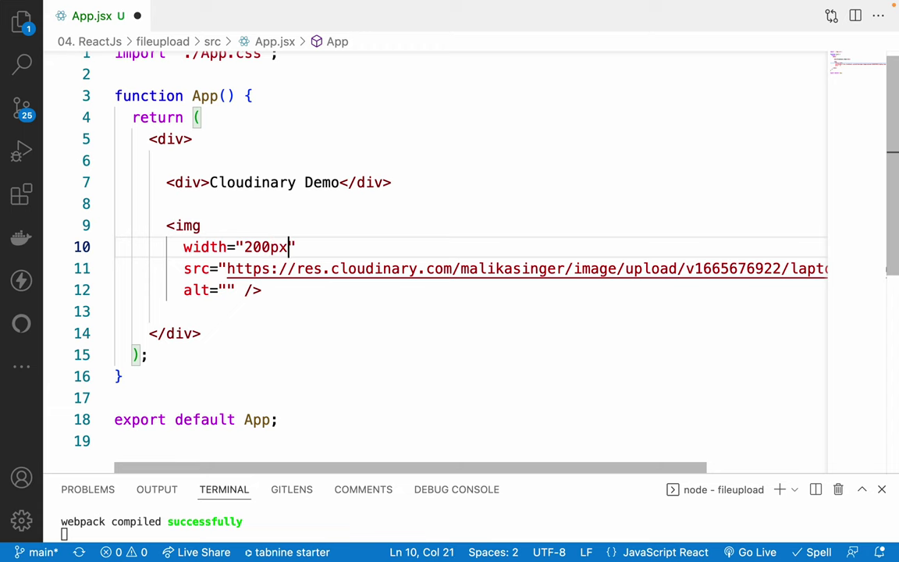
pyautogui.hotkey('ctrl', 'Right')
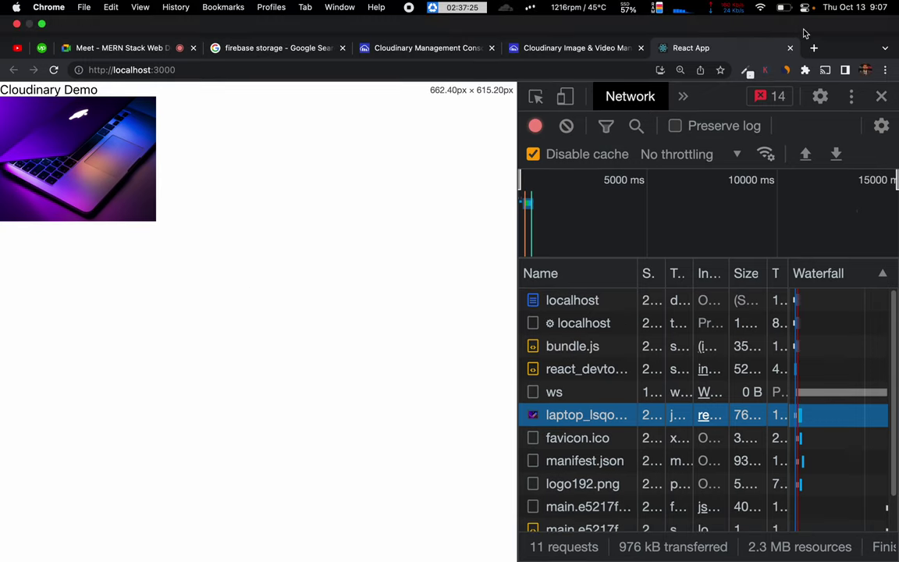
# Search Google for "large image" in a new browser tab and show the image results
pyautogui.click(812, 48)
pyautogui.write('large')
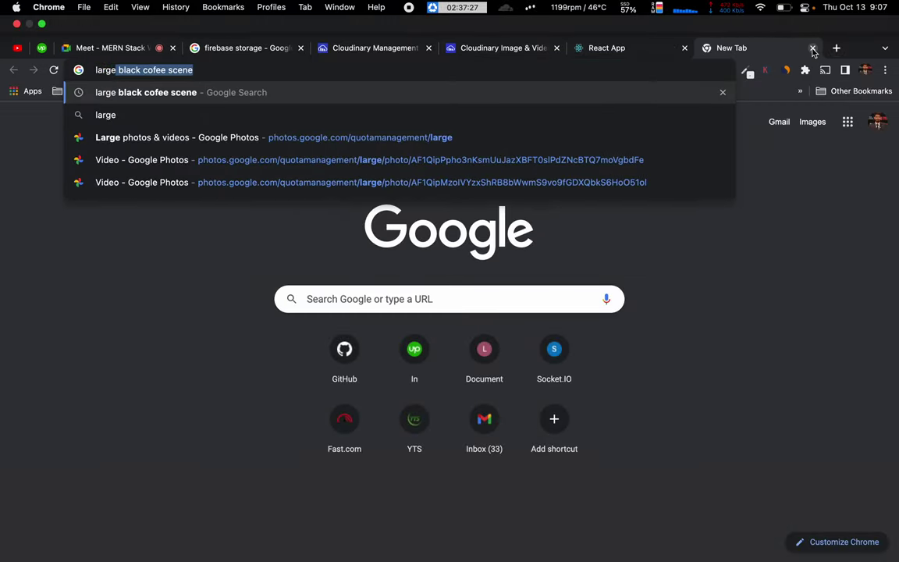
pyautogui.press('BackSpace')
pyautogui.press('BackSpace')
pyautogui.press('BackSpace')
pyautogui.press('BackSpace')
pyautogui.press('BackSpace')
pyautogui.press('BackSpace')
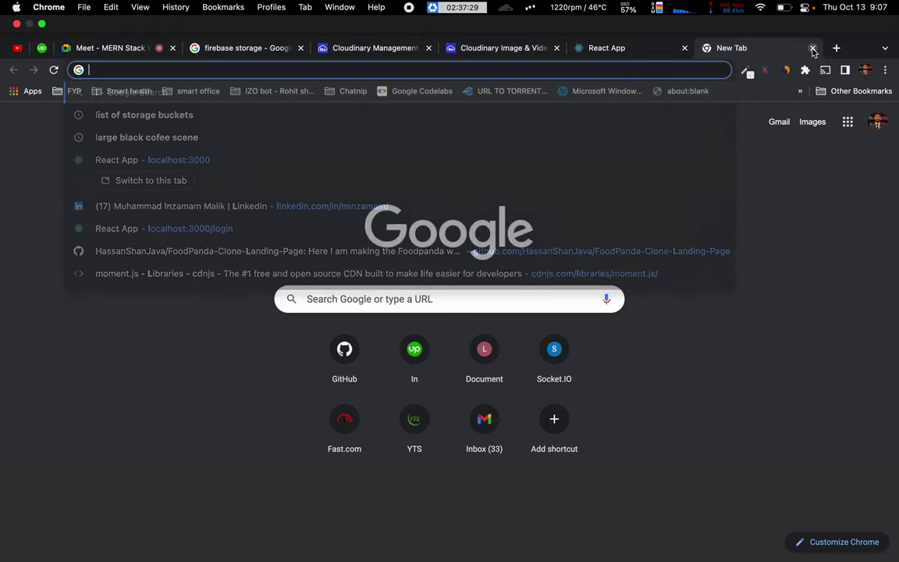
pyautogui.write('lage')
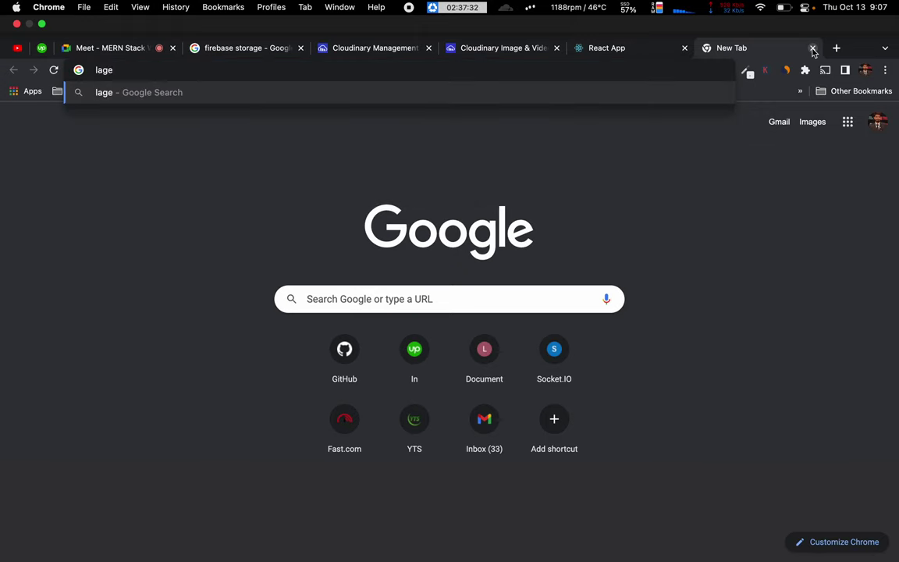
pyautogui.press('BackSpace')
pyautogui.press('BackSpace')
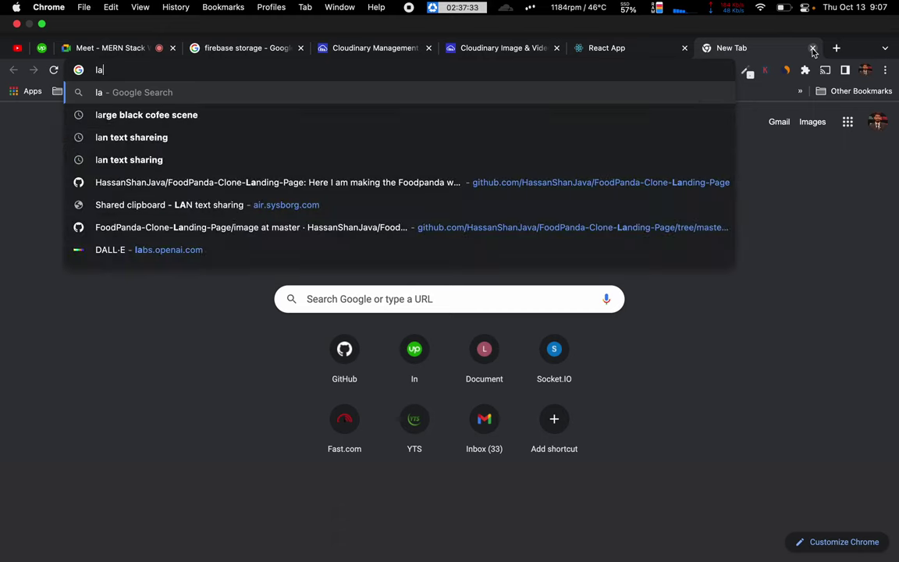
pyautogui.write('rge image')
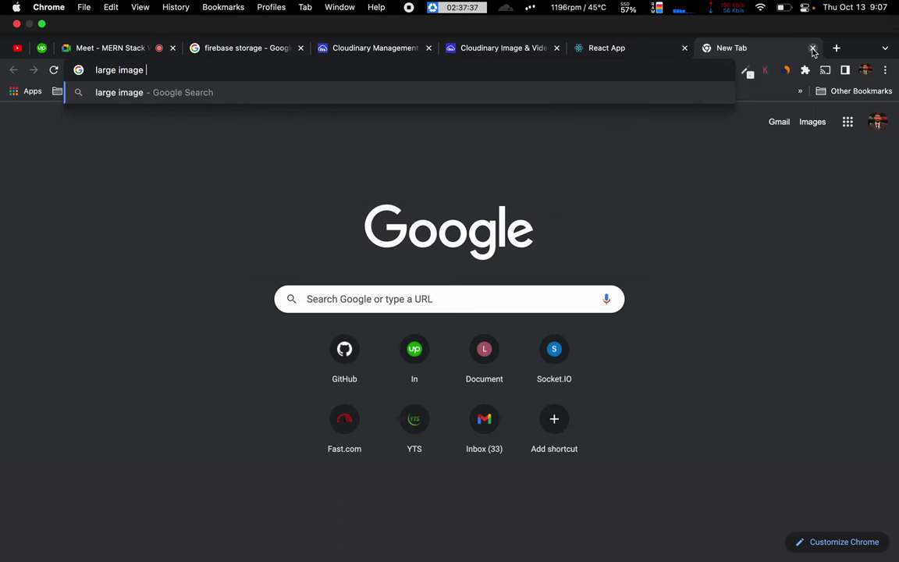
pyautogui.write(' of laptop')
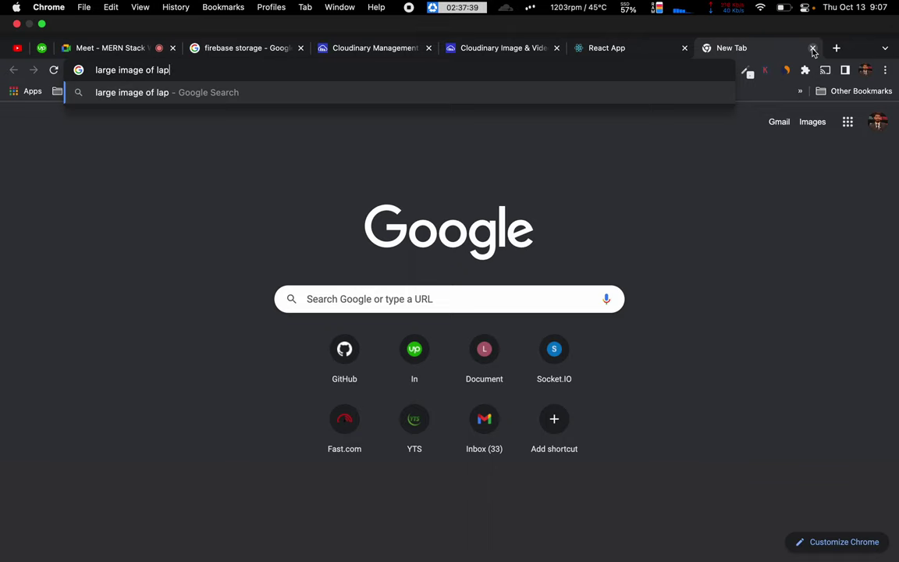
pyautogui.press('BackSpace')
pyautogui.press('BackSpace')
pyautogui.press('BackSpace')
pyautogui.press('BackSpace')
pyautogui.press('BackSpace')
pyautogui.press('BackSpace')
pyautogui.press('BackSpace')
pyautogui.press('BackSpace')
pyautogui.press('BackSpace')
pyautogui.press('BackSpace')
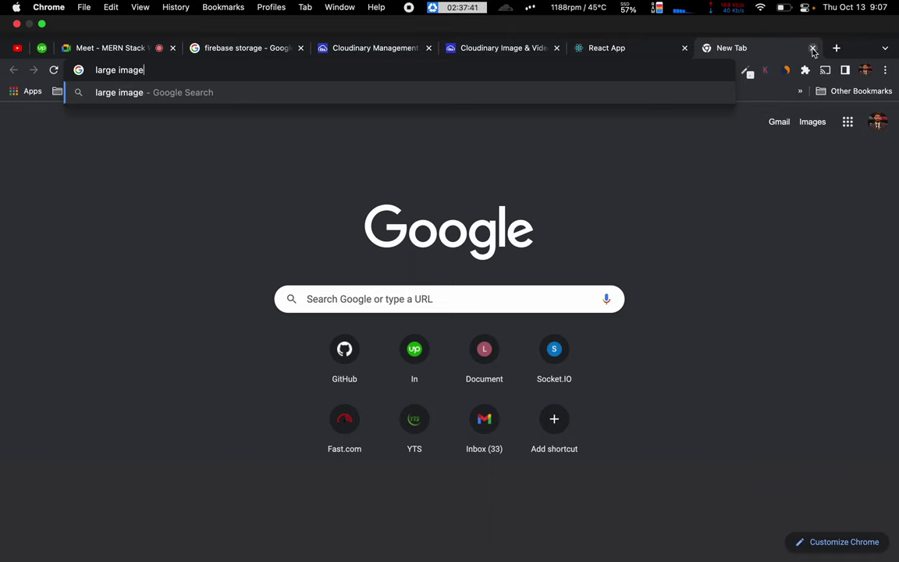
pyautogui.press('Return')
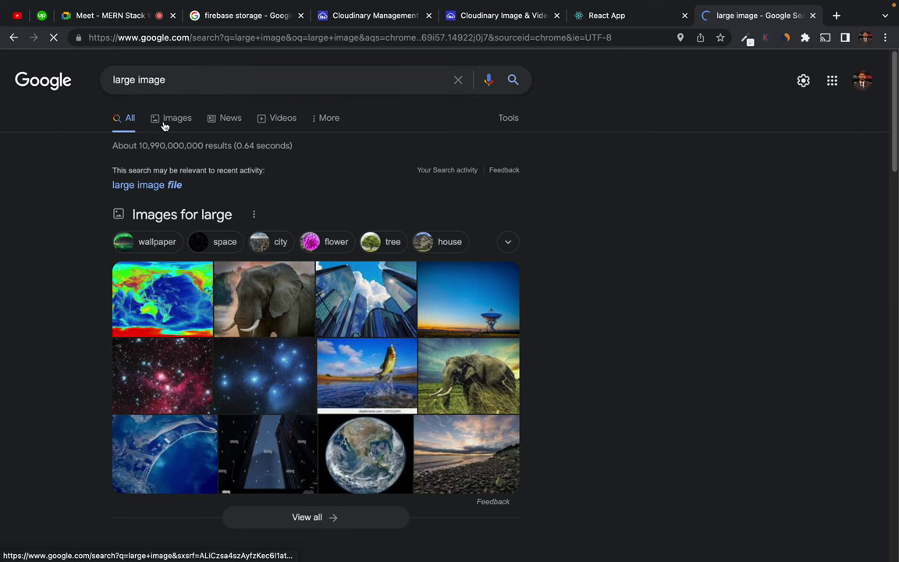
pyautogui.click(165, 124)
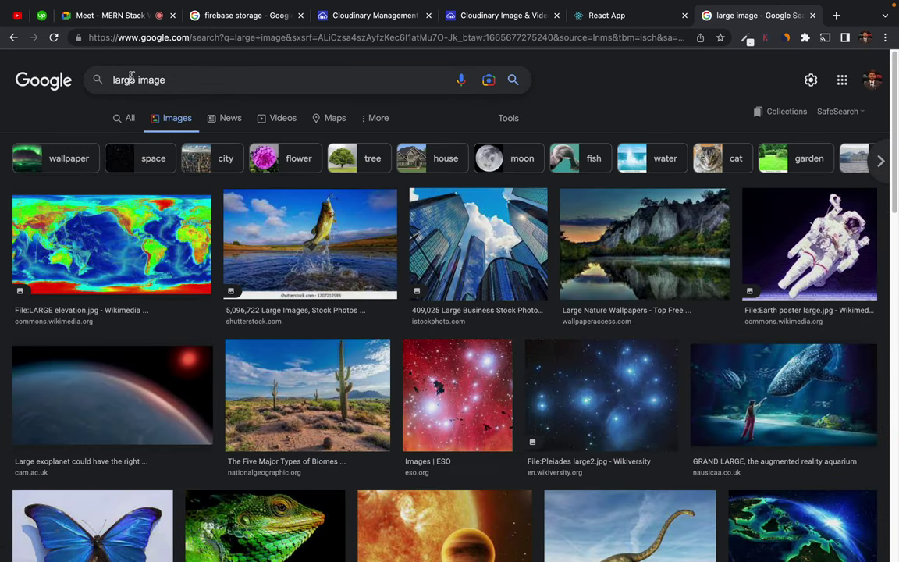
# Filter the "large image" results to the Large size
pyautogui.click(131, 75)
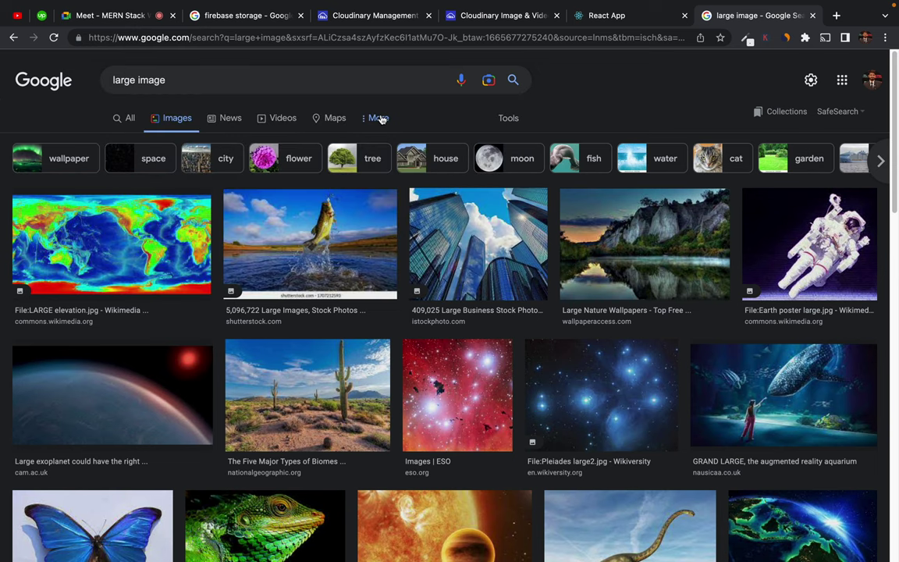
pyautogui.click(377, 117)
pyautogui.click(507, 119)
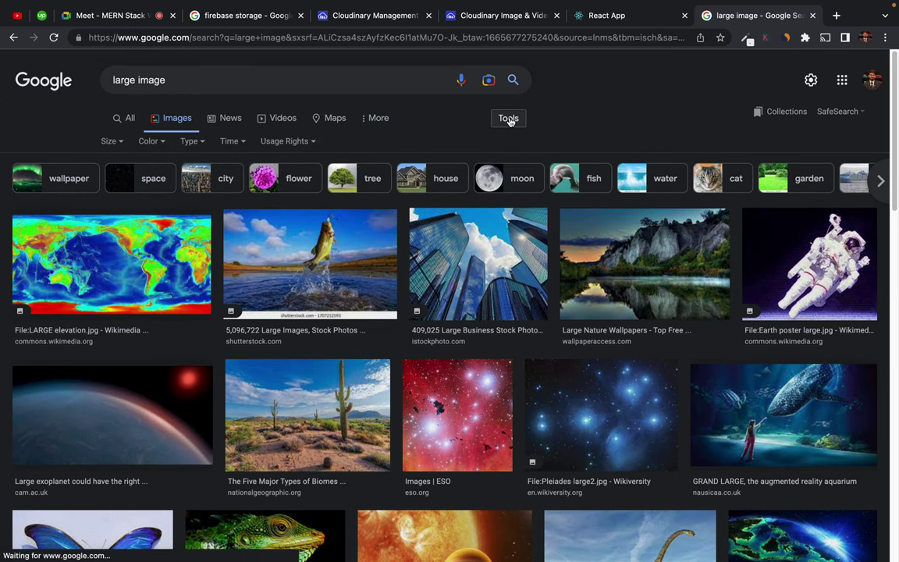
pyautogui.click(109, 141)
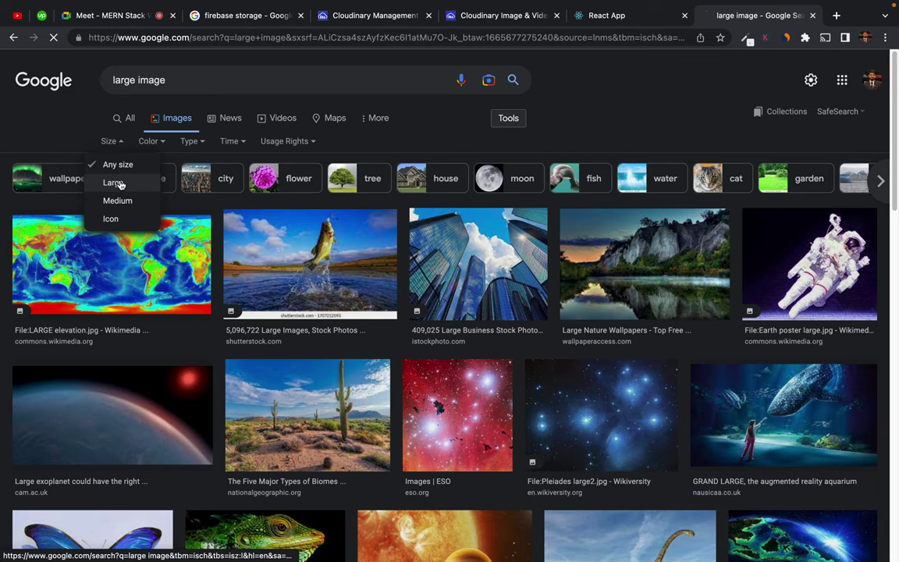
pyautogui.click(117, 182)
# Replace the image search query with "nature" and run the search
pyautogui.tripleClick(142, 78)
pyautogui.write('nati')
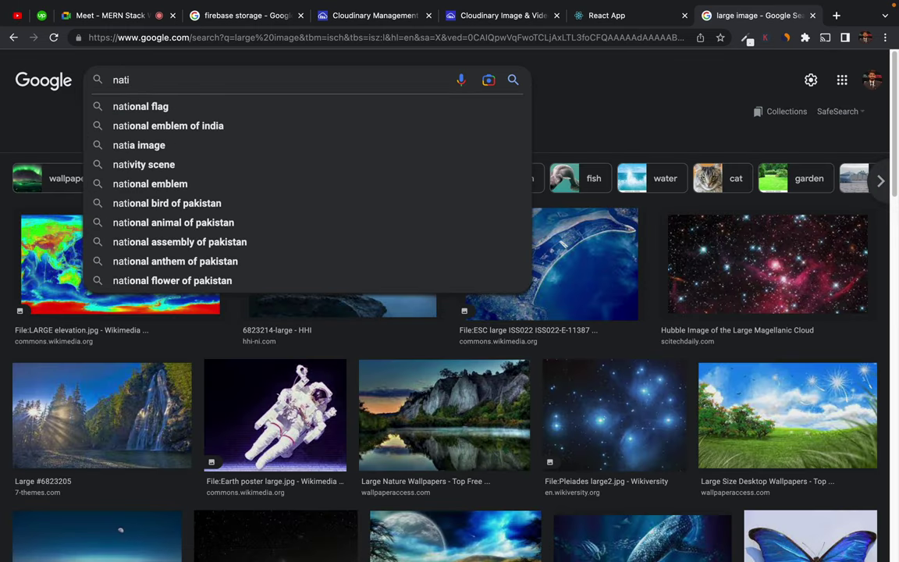
pyautogui.press('BackSpace')
pyautogui.press('BackSpace')
pyautogui.write('ture')
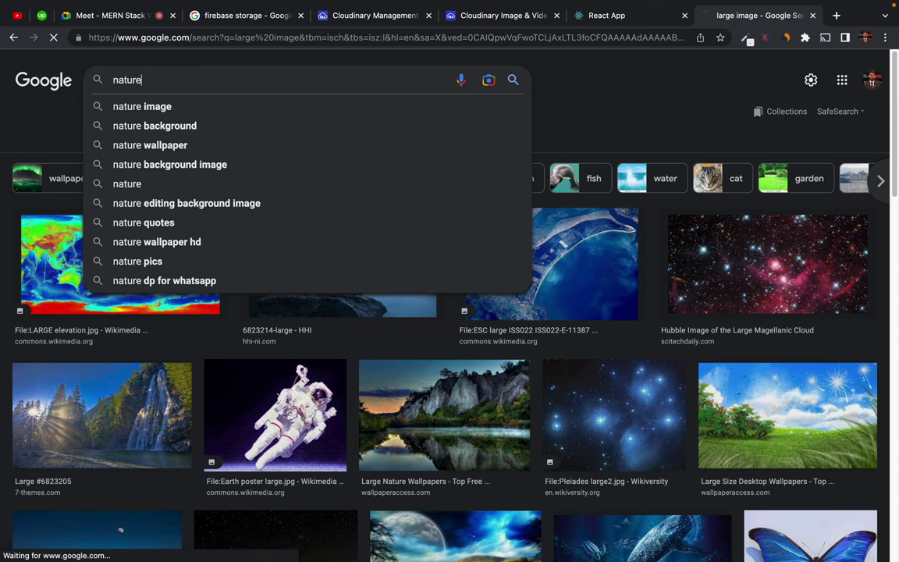
pyautogui.press('Return')
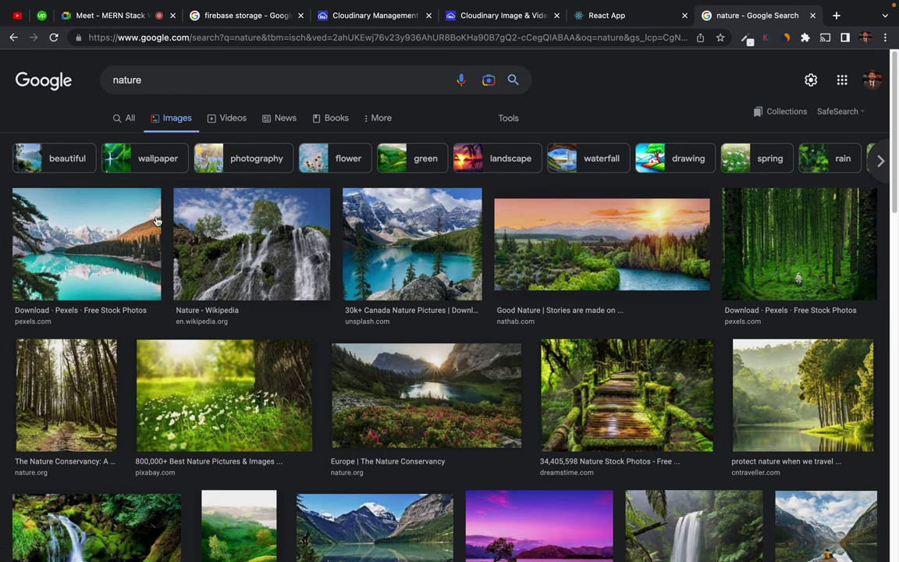
# Preview the wooden forest bridge and Pexels lake results, open the Pexels image in its own tab, and close that tab
pyautogui.click(610, 365)
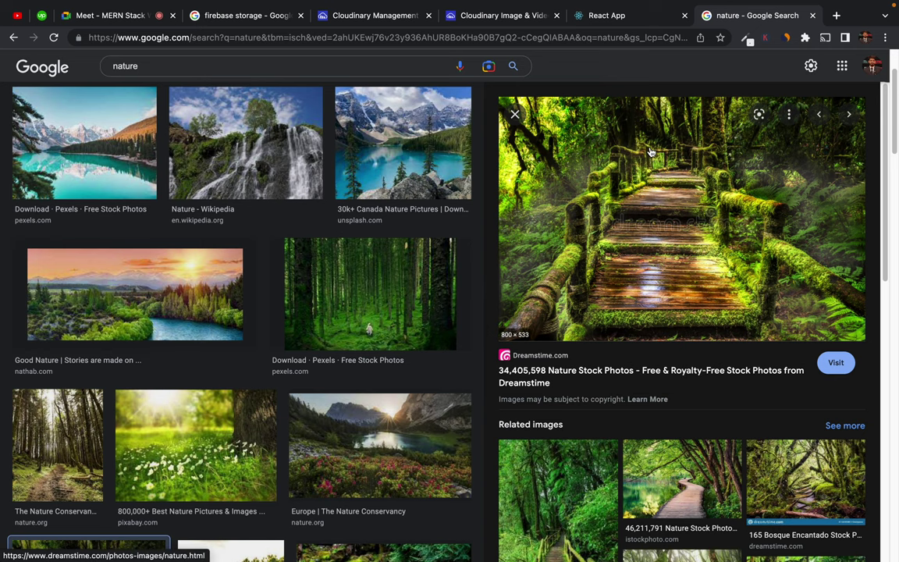
pyautogui.click(84, 140)
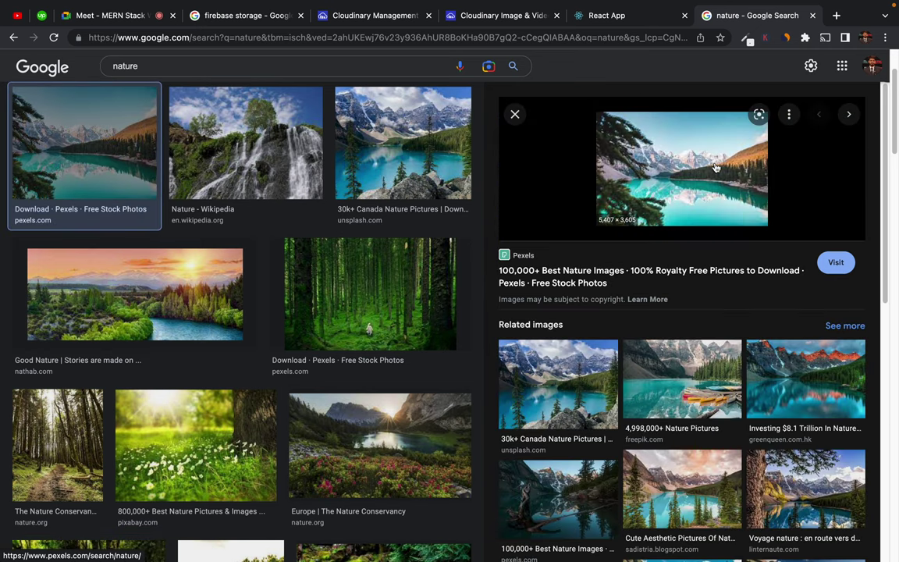
pyautogui.rightClick(668, 167)
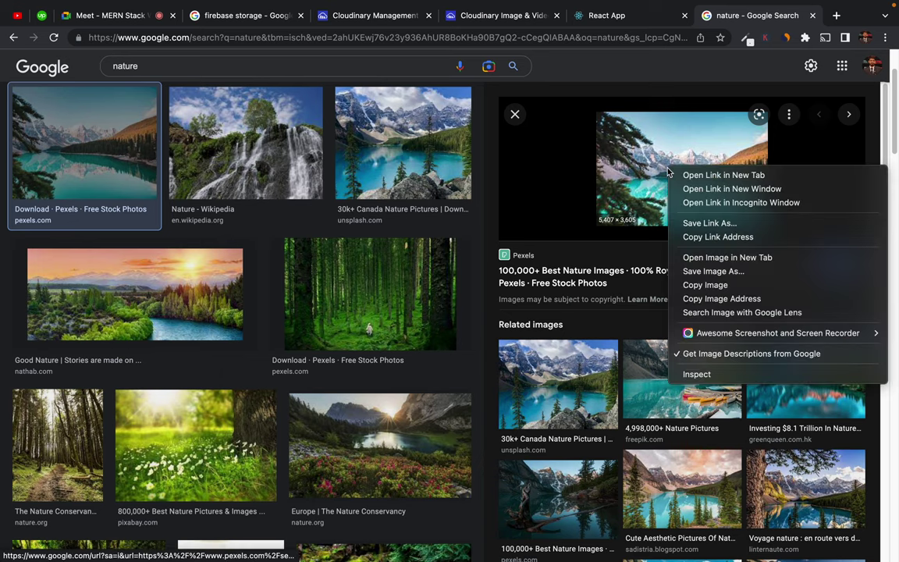
pyautogui.click(724, 259)
pyautogui.click(755, 16)
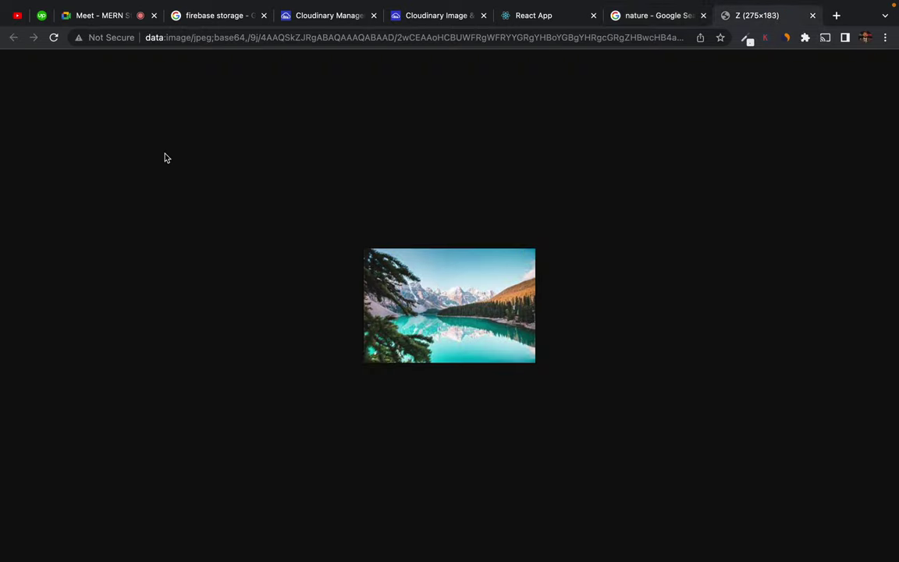
pyautogui.click(812, 15)
pyautogui.rightClick(671, 12)
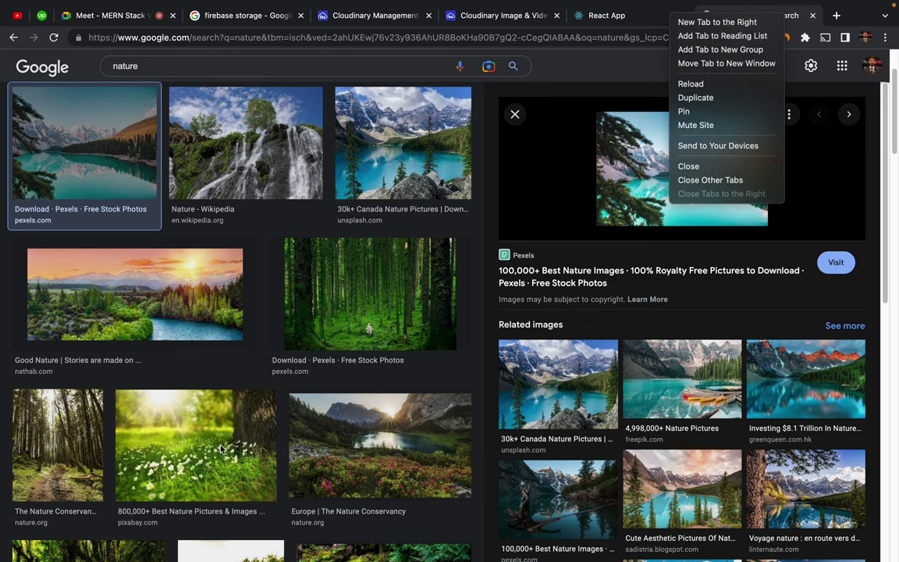
pyautogui.click(301, 337)
# Open the full-size undp.org mountain lake image in a new tab and close the Google search tab
pyautogui.scroll(-7, 258, 390)
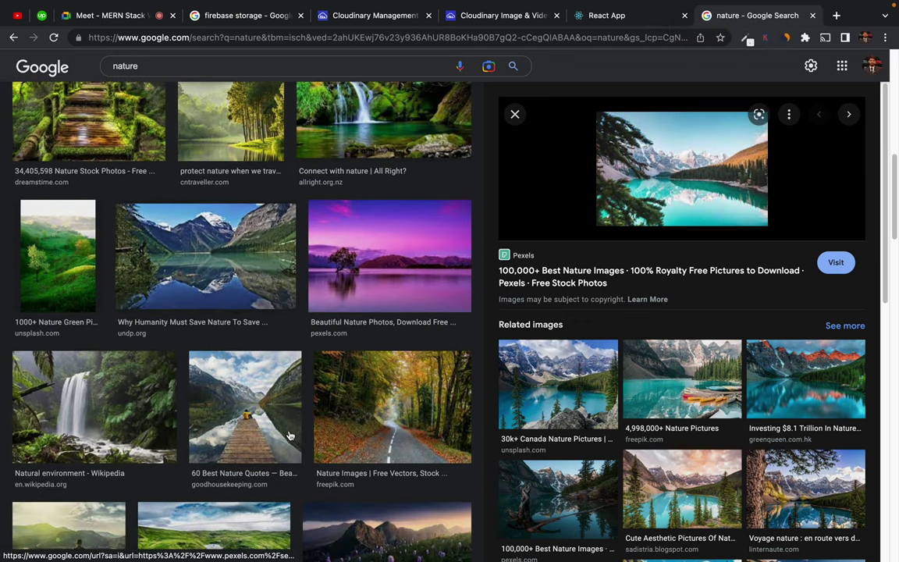
pyautogui.click(213, 268)
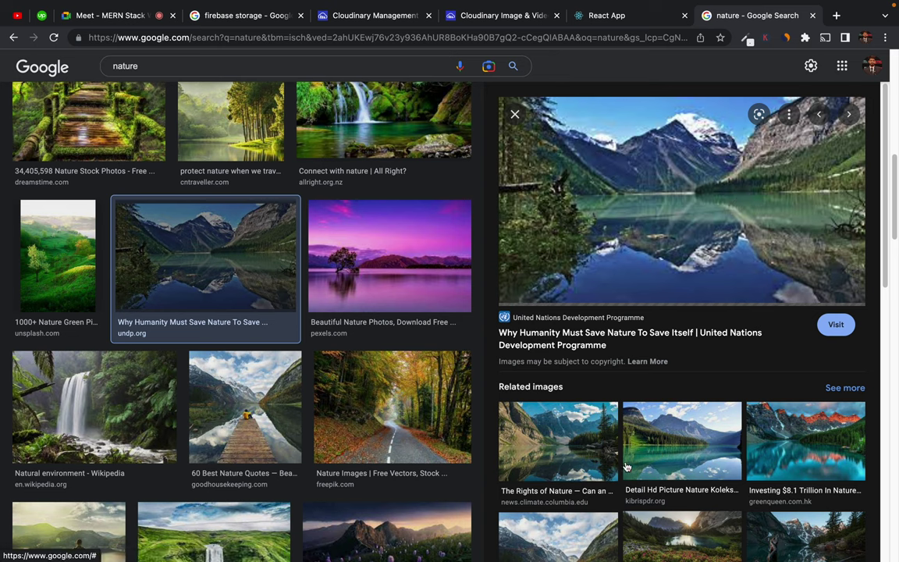
pyautogui.rightClick(654, 193)
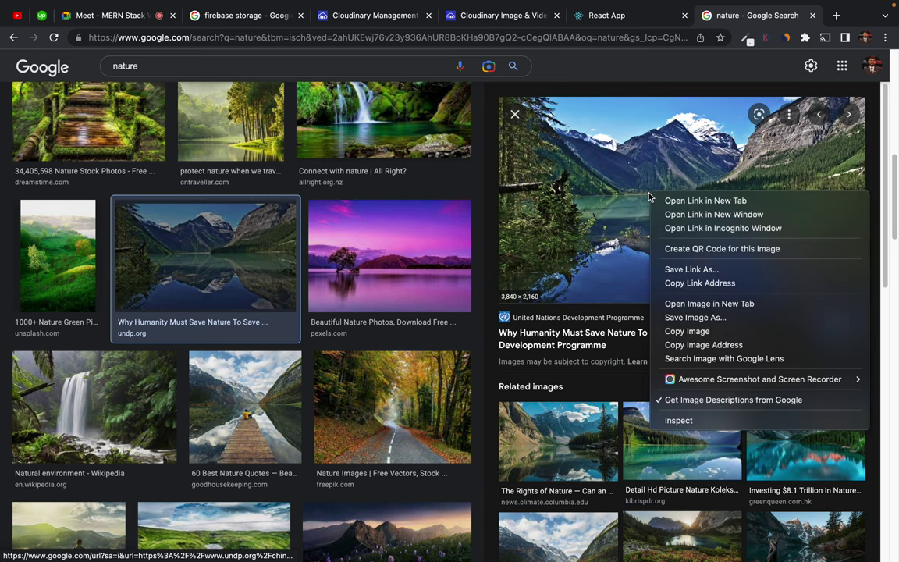
pyautogui.click(677, 303)
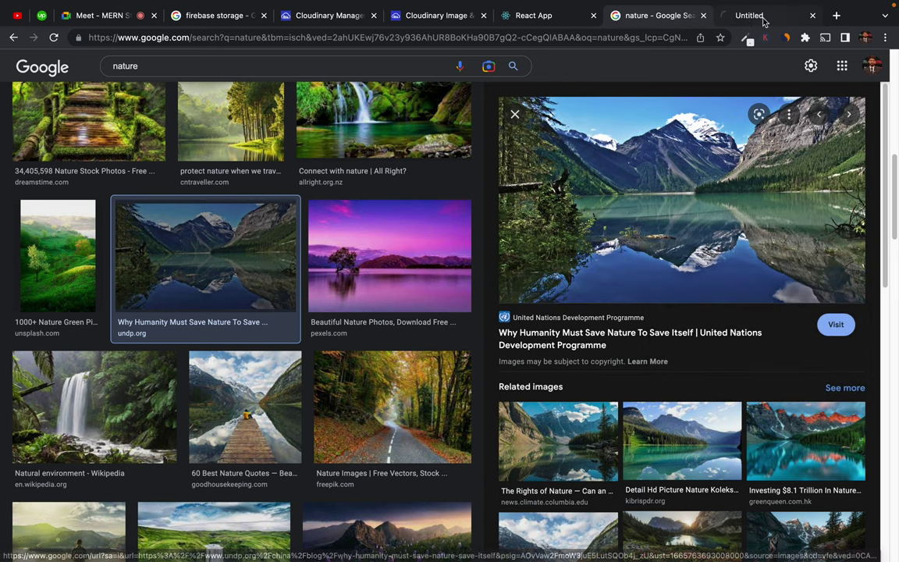
pyautogui.middleClick(660, 17)
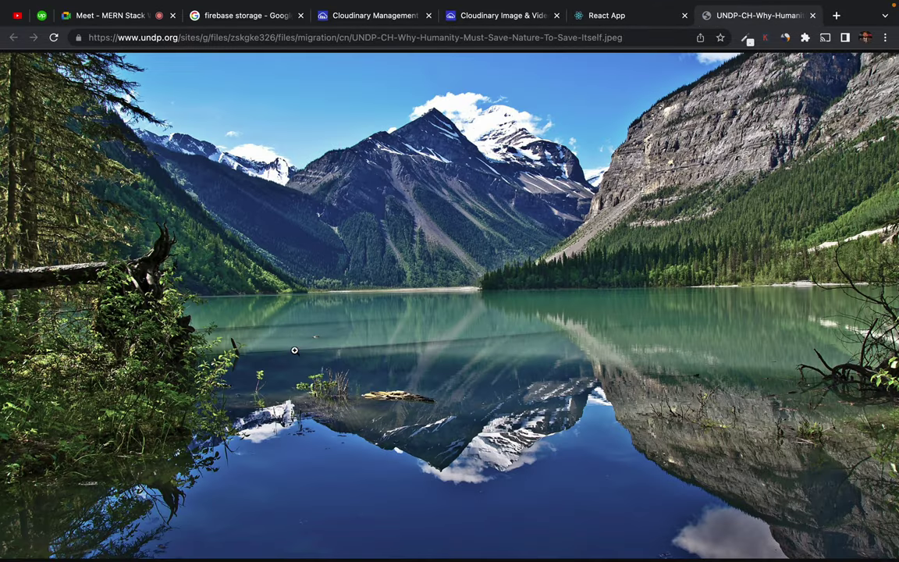
# Save the full-size mountain lake image to the Desktop as nature.jpeg
pyautogui.click(206, 252)
pyautogui.click(548, 187)
pyautogui.click(604, 234)
pyautogui.click(676, 237)
pyautogui.press('super+s')
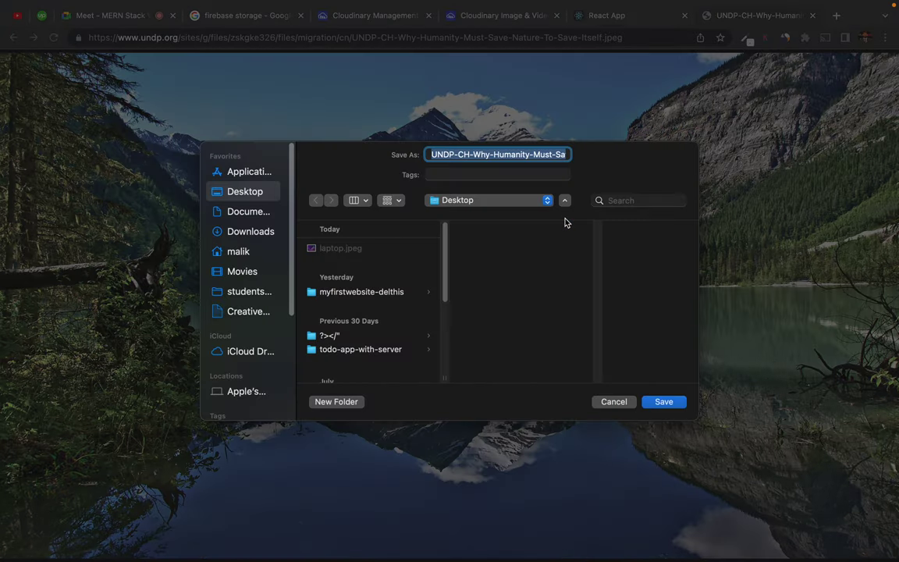
pyautogui.write('nature.jpeg')
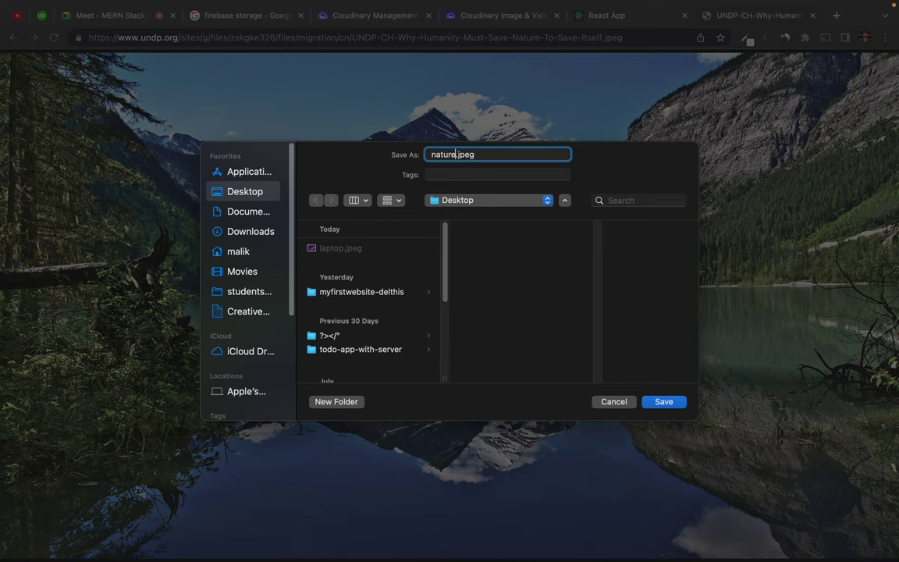
pyautogui.press('Return')
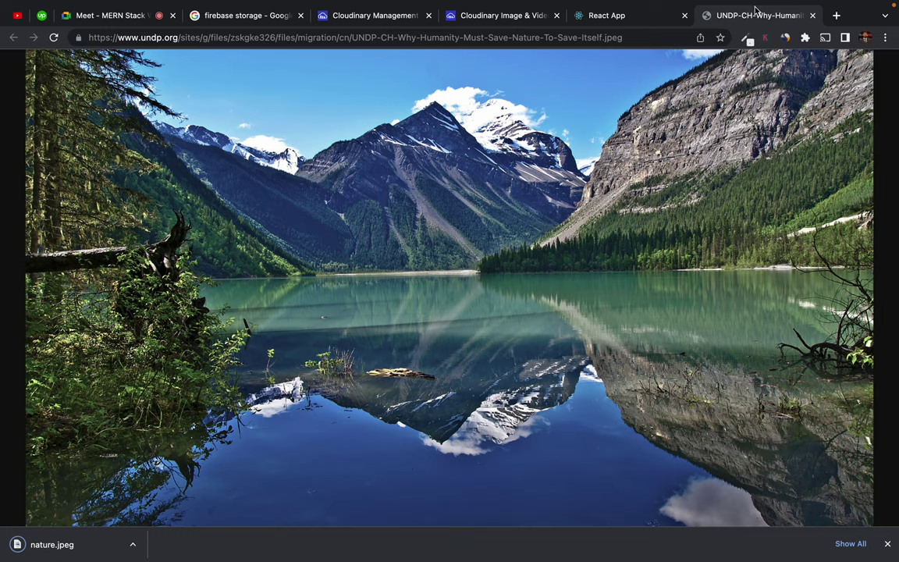
# Close the lake image and Cloudinary documentation tabs, and return to the Media Library in the Cloudinary console
pyautogui.press('super+w')
pyautogui.click(559, 16)
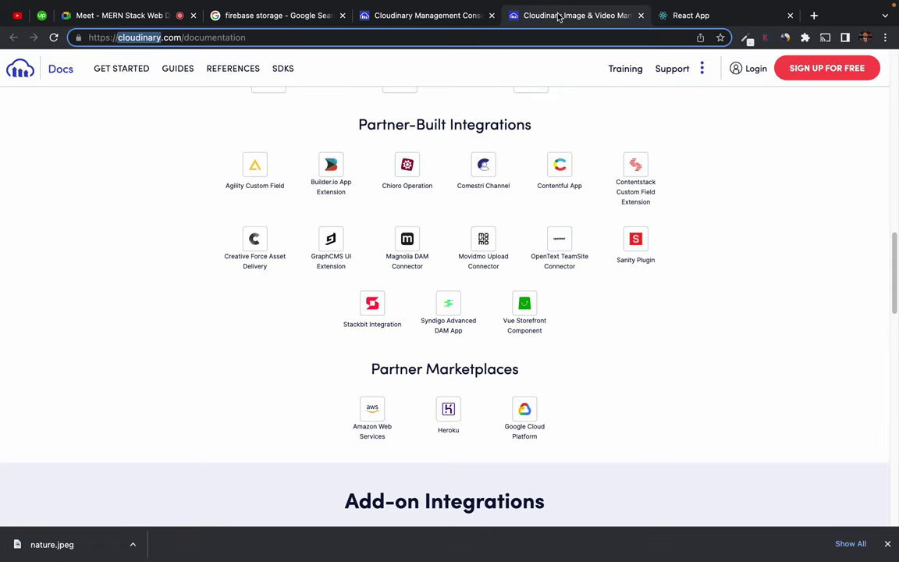
pyautogui.scroll(5, 394, 126)
pyautogui.press('super+w')
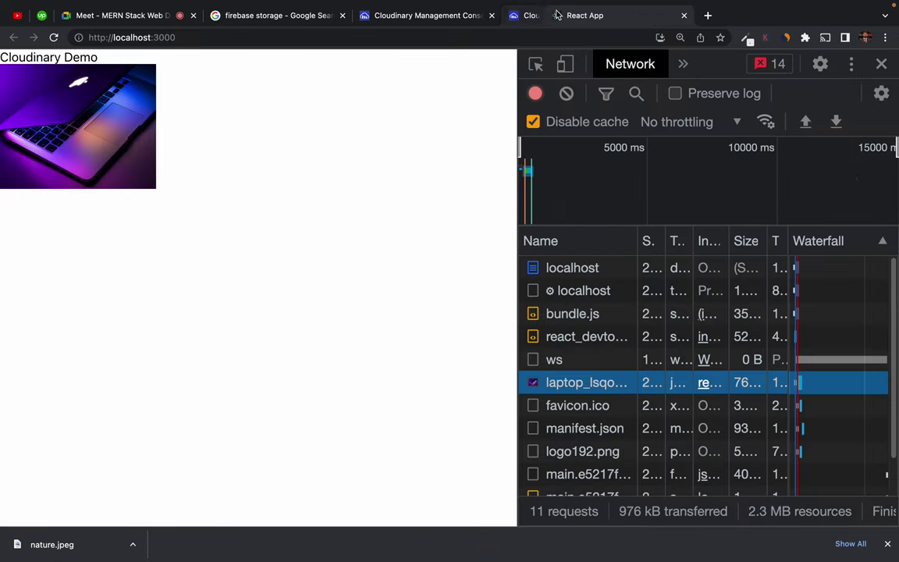
pyautogui.click(427, 14)
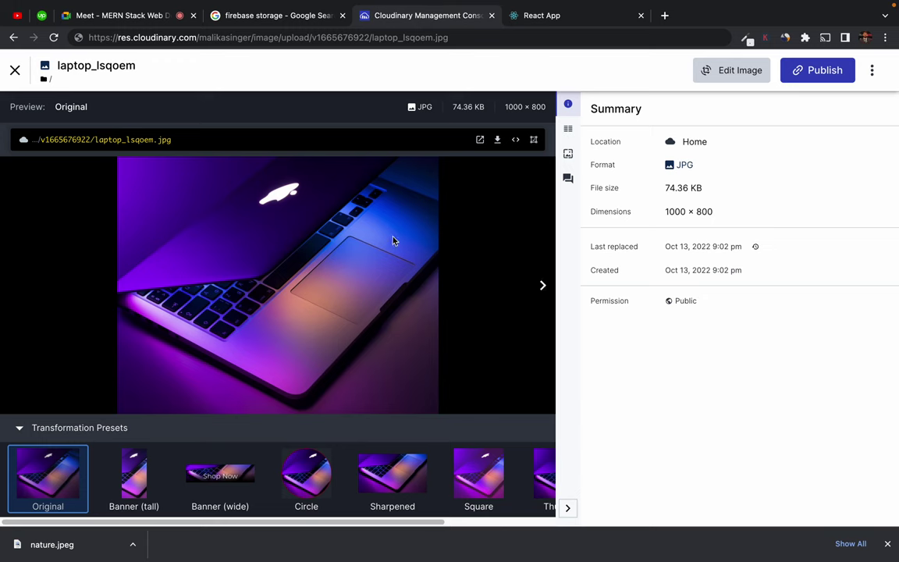
pyautogui.click(15, 70)
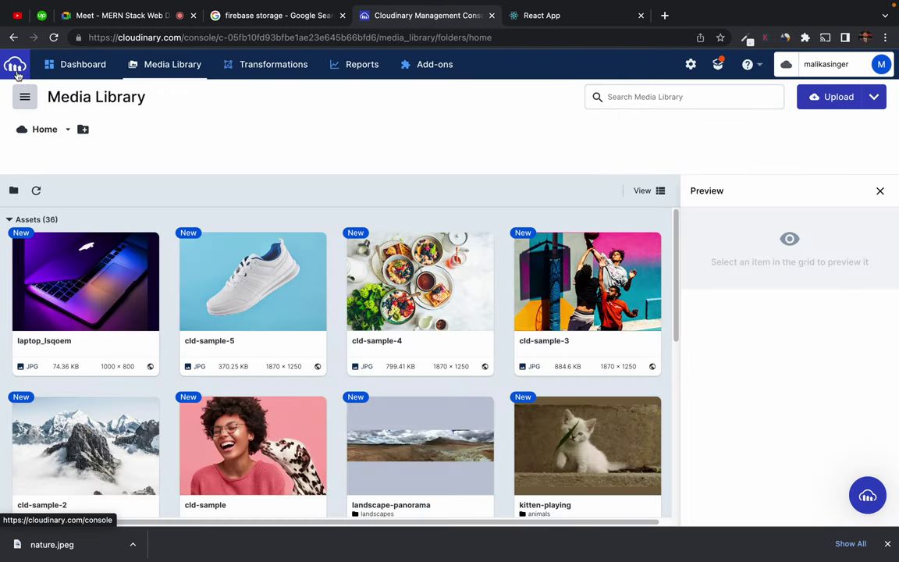
# Upload nature.jpeg from the Desktop folder to the Cloudinary Media Library
pyautogui.click(836, 99)
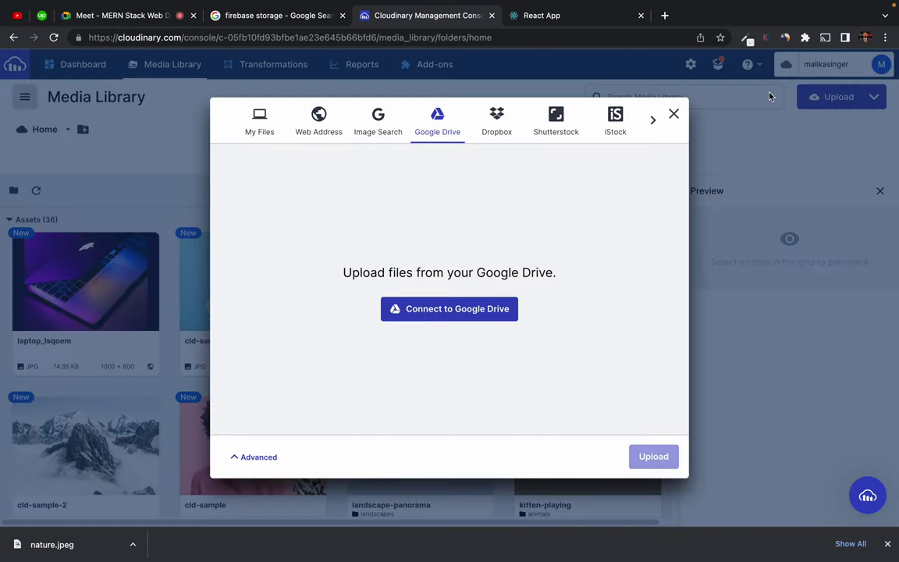
pyautogui.click(247, 123)
pyautogui.click(447, 351)
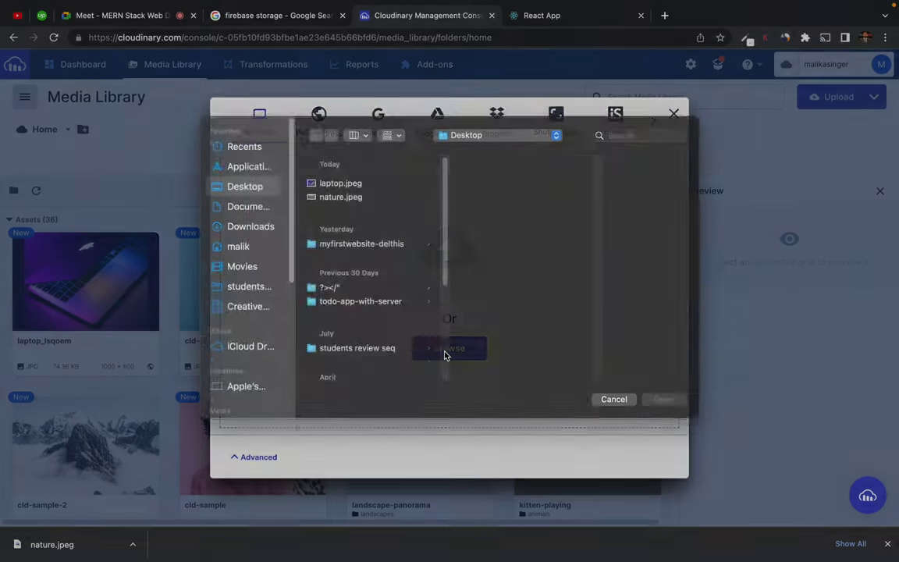
pyautogui.click(338, 211)
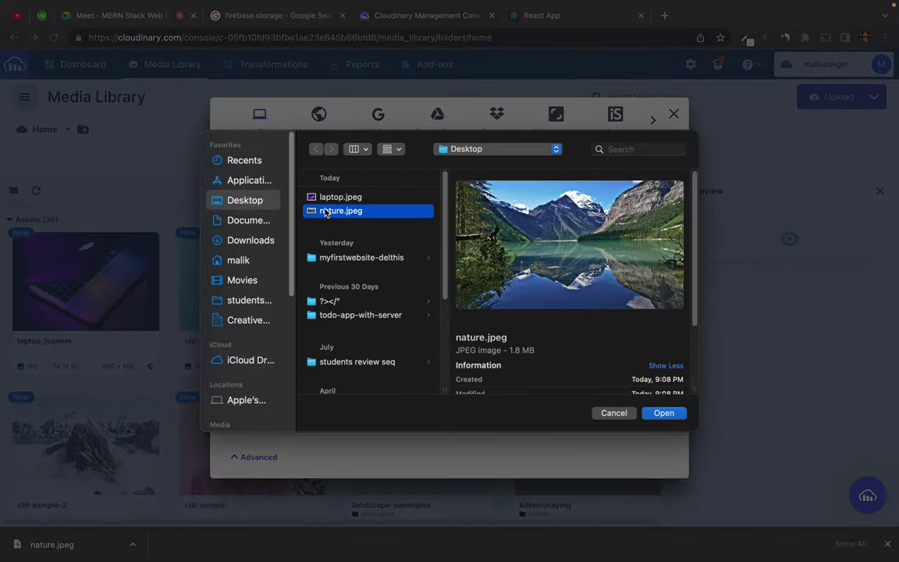
pyautogui.doubleClick(326, 212)
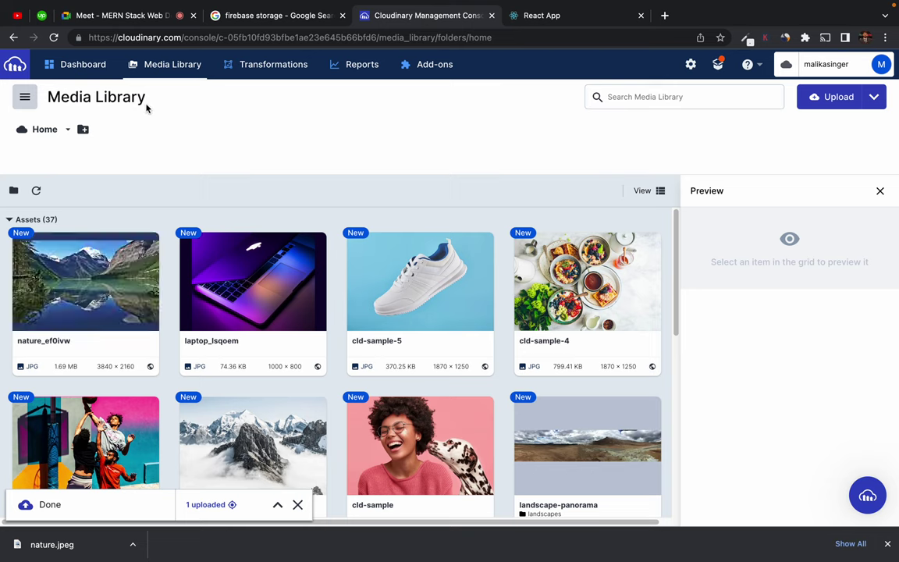
pyautogui.tripleClick(124, 98)
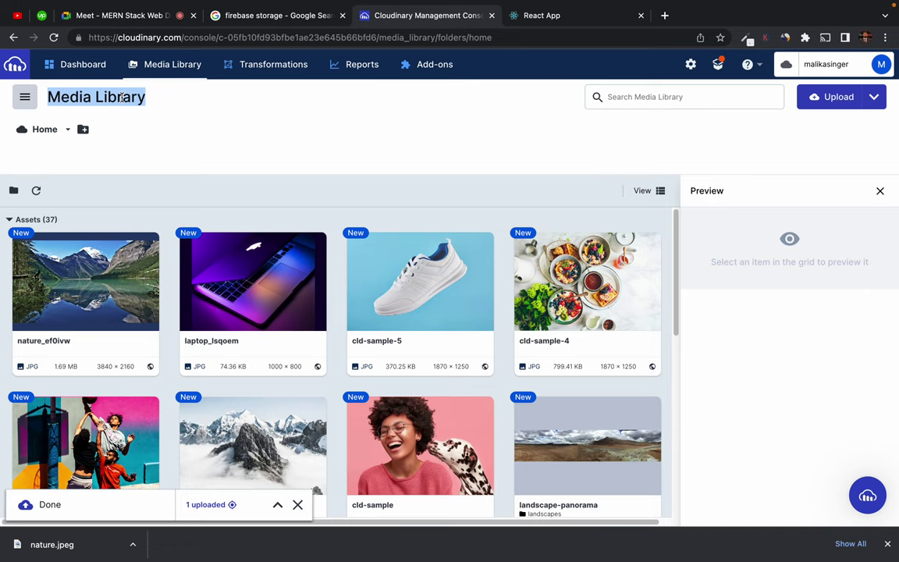
pyautogui.click(177, 103)
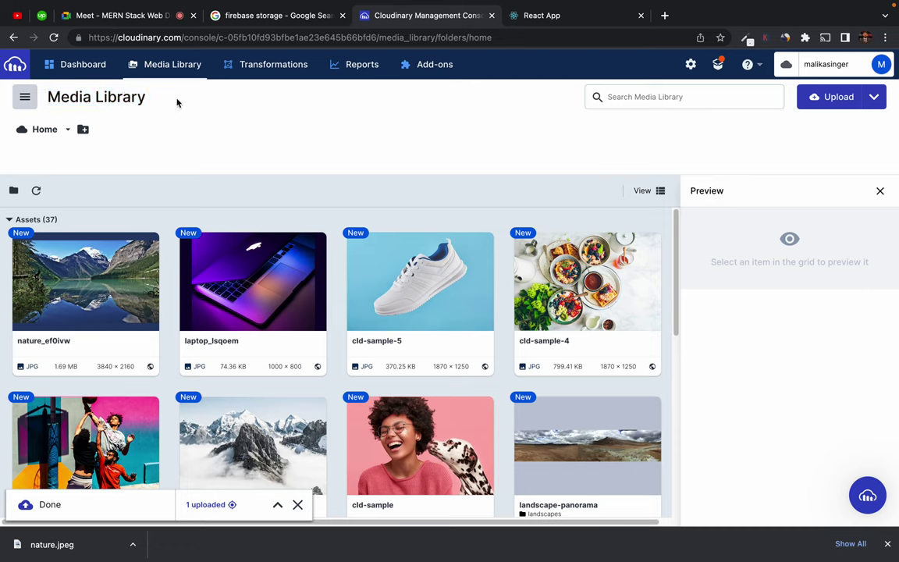
pyautogui.tripleClick(131, 98)
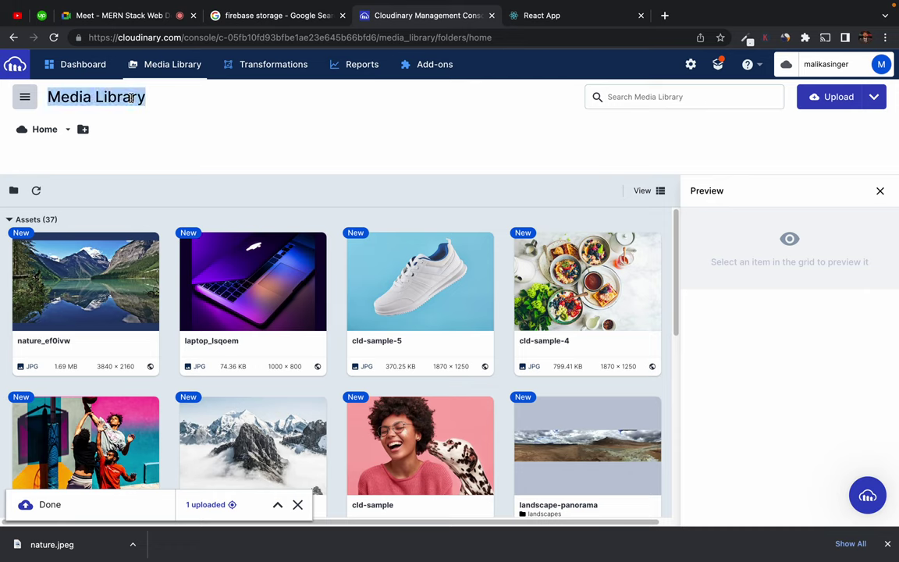
pyautogui.doubleClick(130, 97)
pyautogui.tripleClick(130, 98)
pyautogui.click(130, 97)
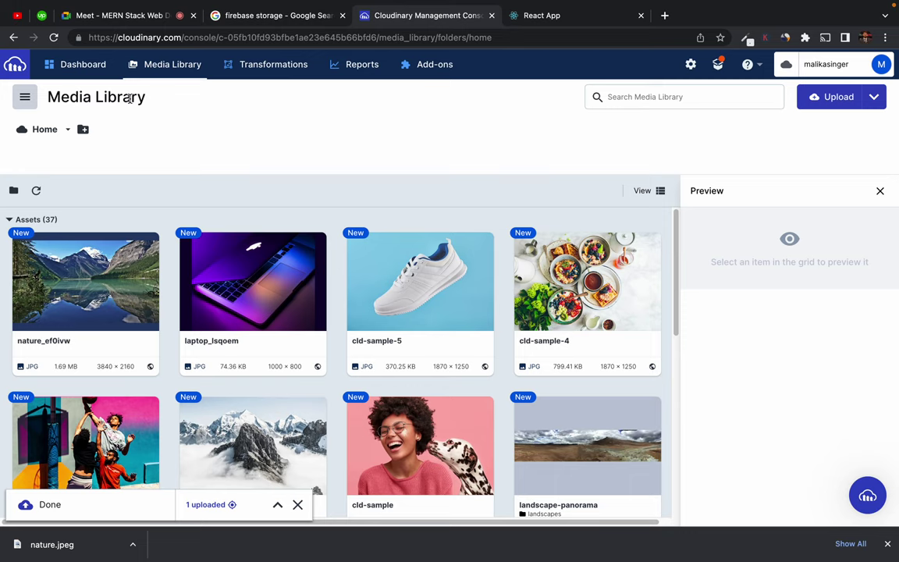
# Copy the URL of the uploaded nature image in the Media Library
pyautogui.moveTo(88, 277)
pyautogui.click(78, 268)
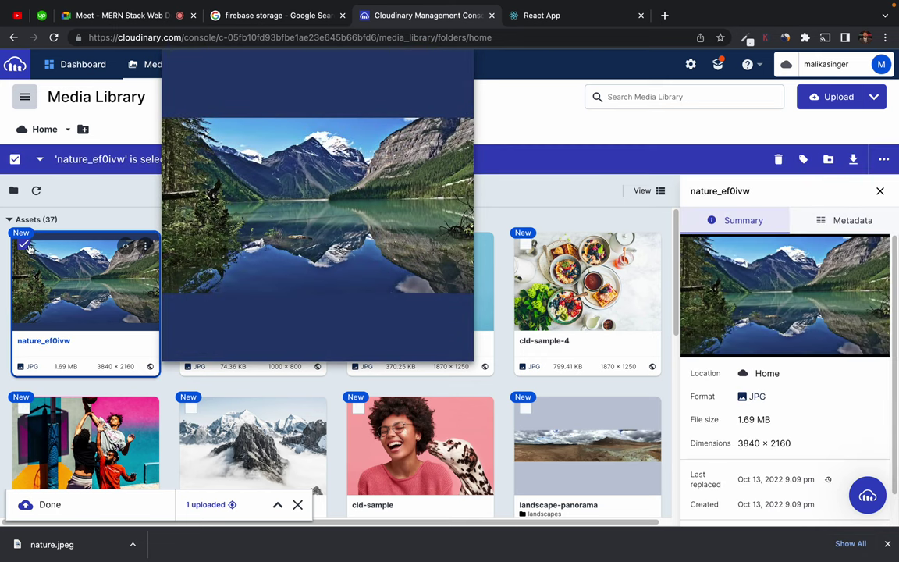
pyautogui.click(25, 242)
pyautogui.click(75, 262)
pyautogui.click(76, 262)
pyautogui.click(125, 248)
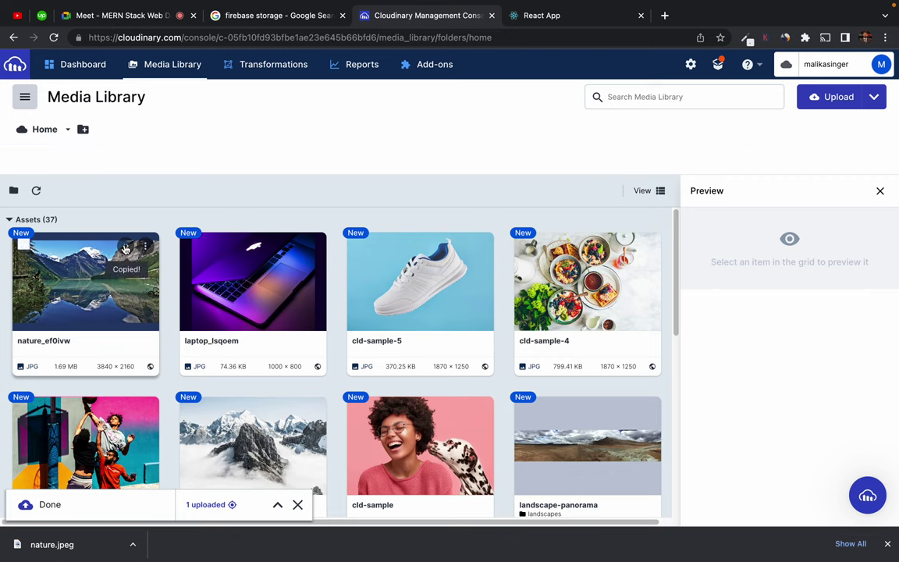
pyautogui.click(146, 246)
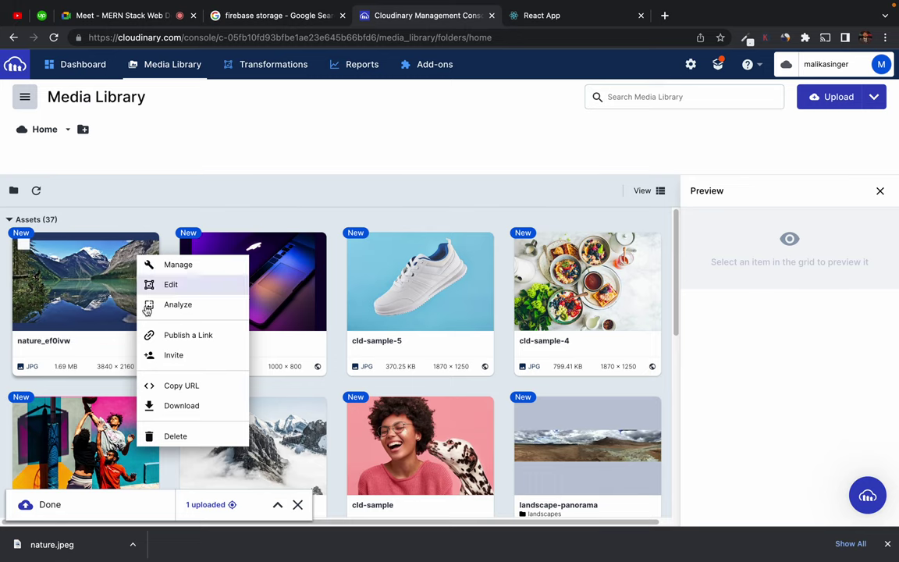
pyautogui.click(188, 386)
# Switch to VS Code and duplicate the laptop img element directly below itself in App.jsx
pyautogui.press('super+Tab')
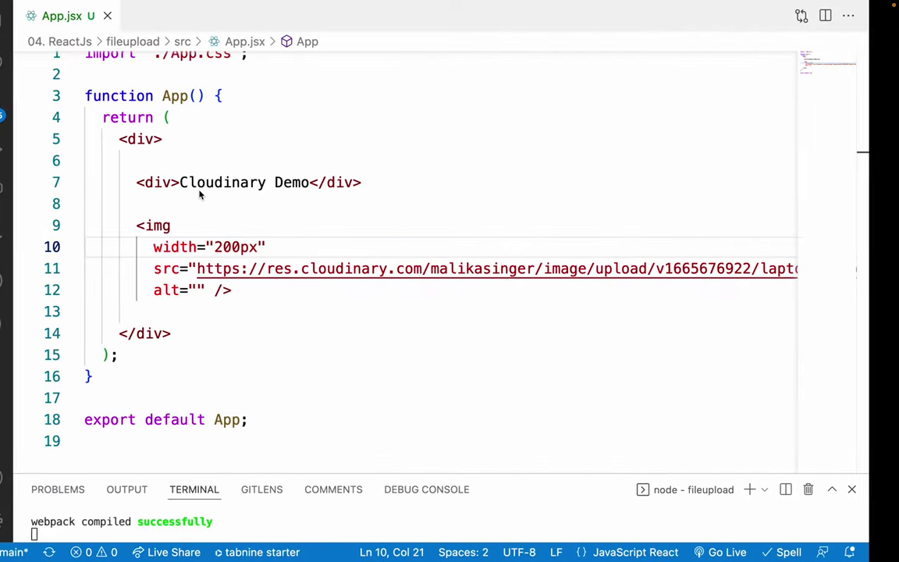
pyautogui.moveTo(167, 225); pyautogui.dragTo(265, 289)
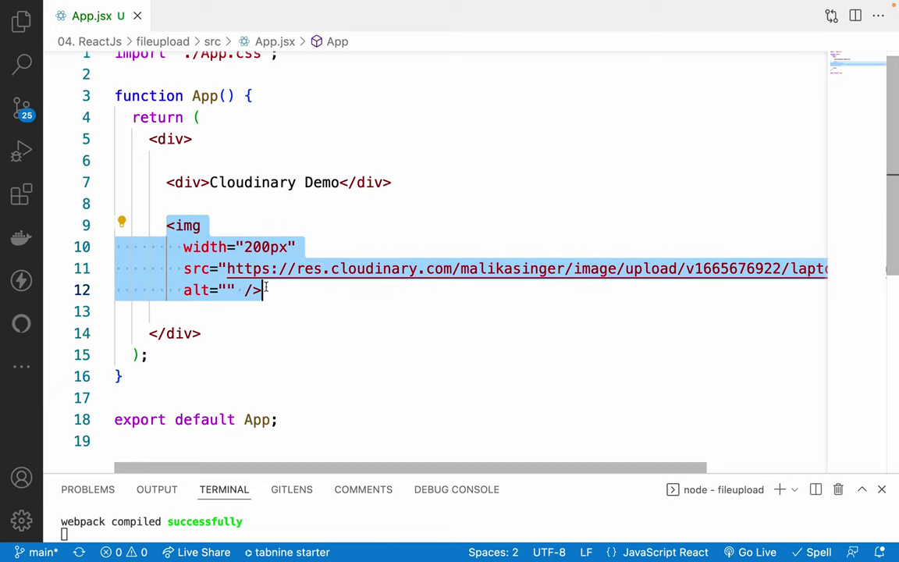
pyautogui.hotkey('shift', 'alt', 'Down')
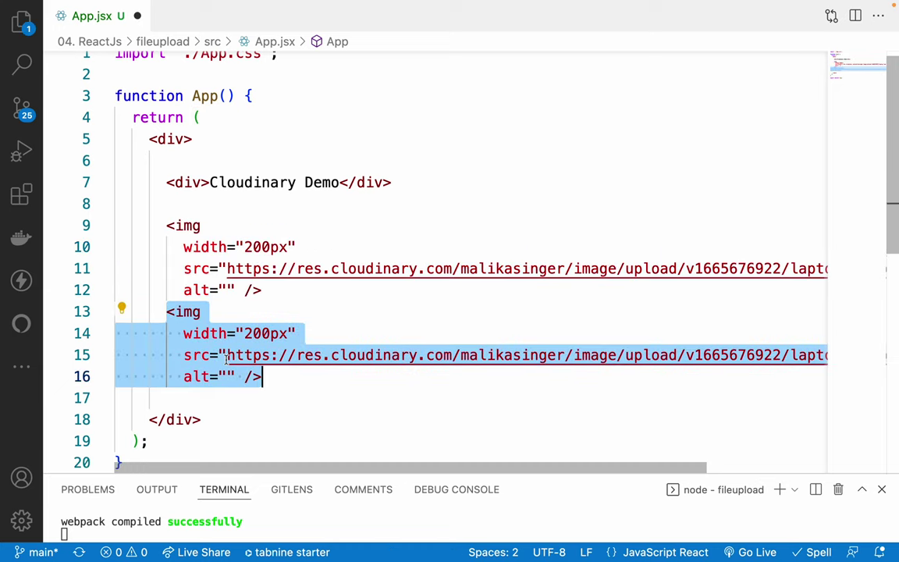
# Replace the duplicated img element's src with the copied nature image URL and save App.jsx
pyautogui.moveTo(226, 355); pyautogui.dragTo(805, 354)
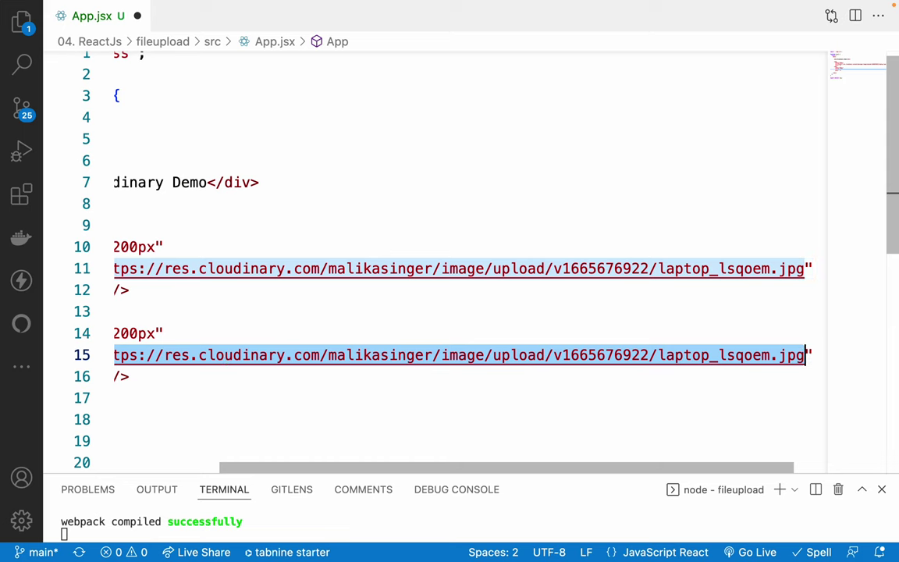
pyautogui.hotkey('ctrl', 'v')
pyautogui.hotkey('ctrl', 's')
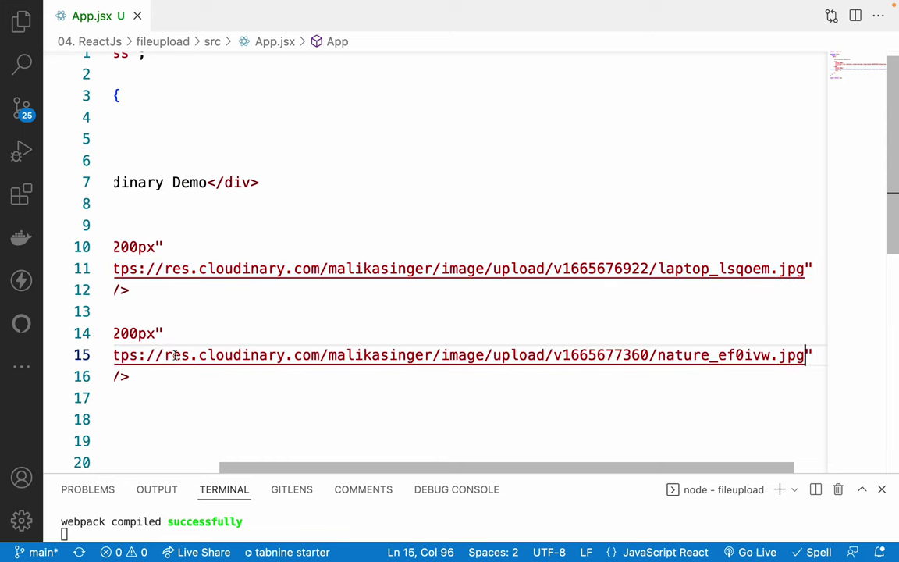
pyautogui.hscroll(-3, 175, 355)
pyautogui.click(249, 331)
pyautogui.doubleClick(250, 331)
pyautogui.click(322, 320)
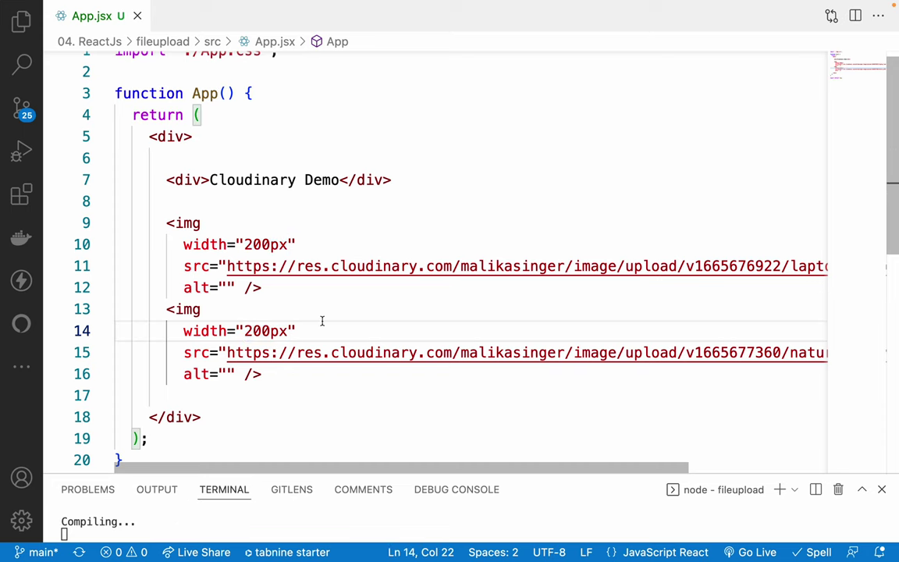
# Switch to the React App page in Chrome, clear the network log, and reload the page to record its requests
pyautogui.press('super+Tab')
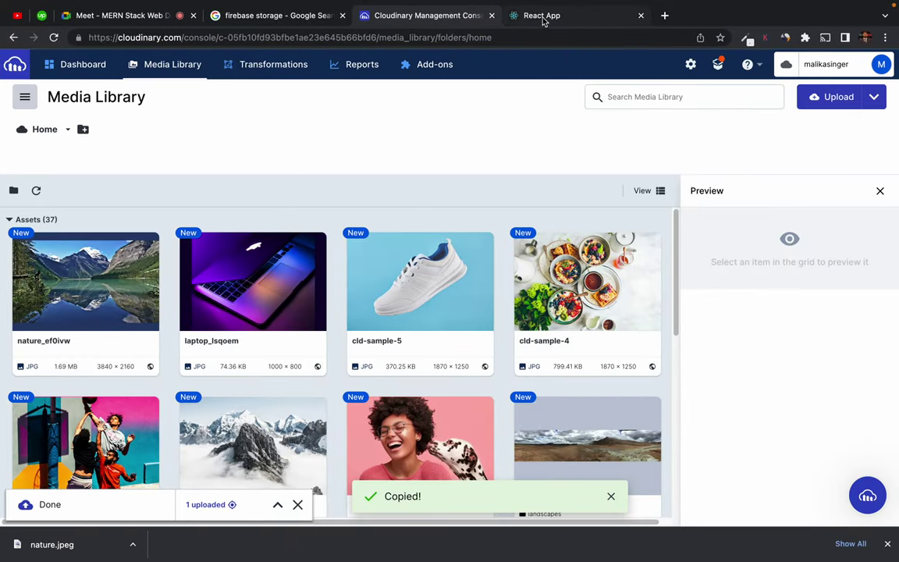
pyautogui.click(530, 16)
pyautogui.click(566, 93)
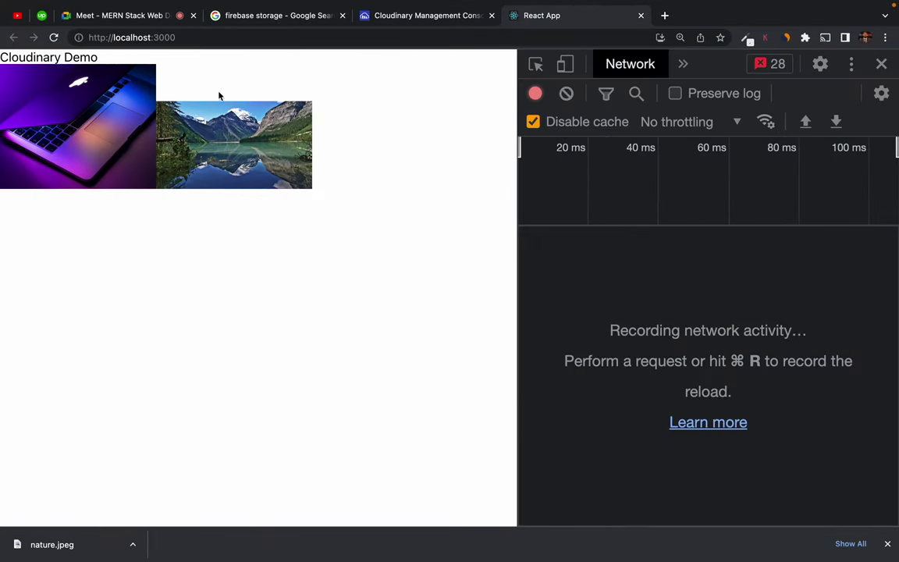
pyautogui.click(55, 39)
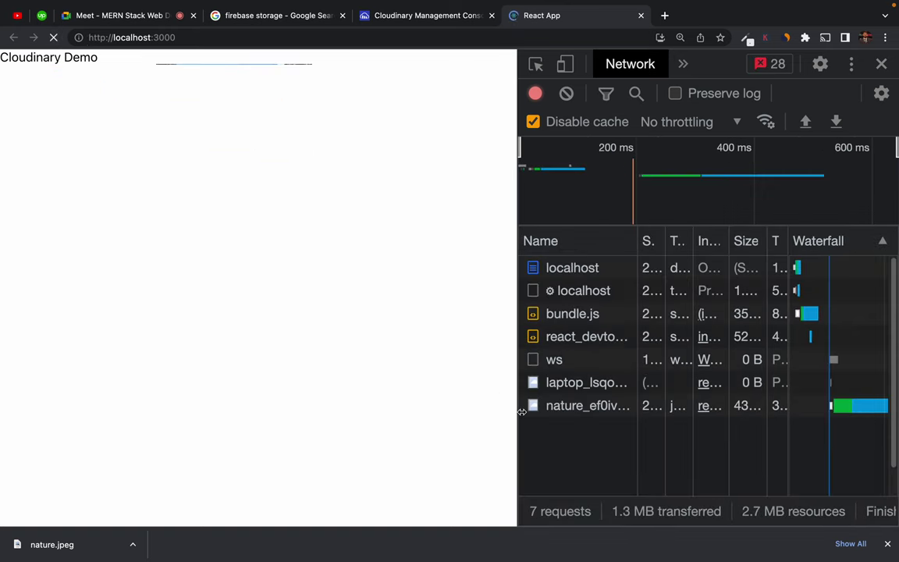
# Select the nature image request and widen the developer tools to examine its download size
pyautogui.click(571, 407)
pyautogui.click(689, 239)
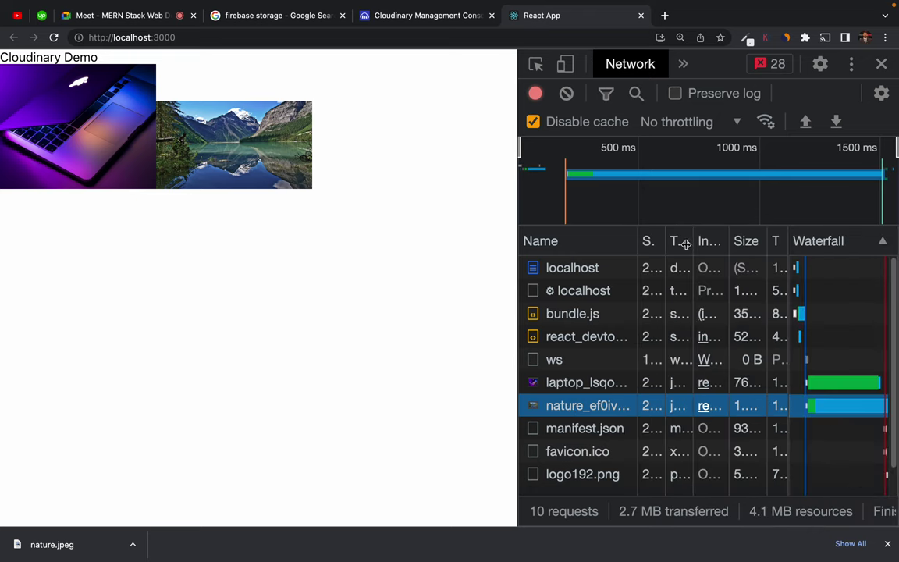
pyautogui.moveTo(518, 216); pyautogui.dragTo(380, 216)
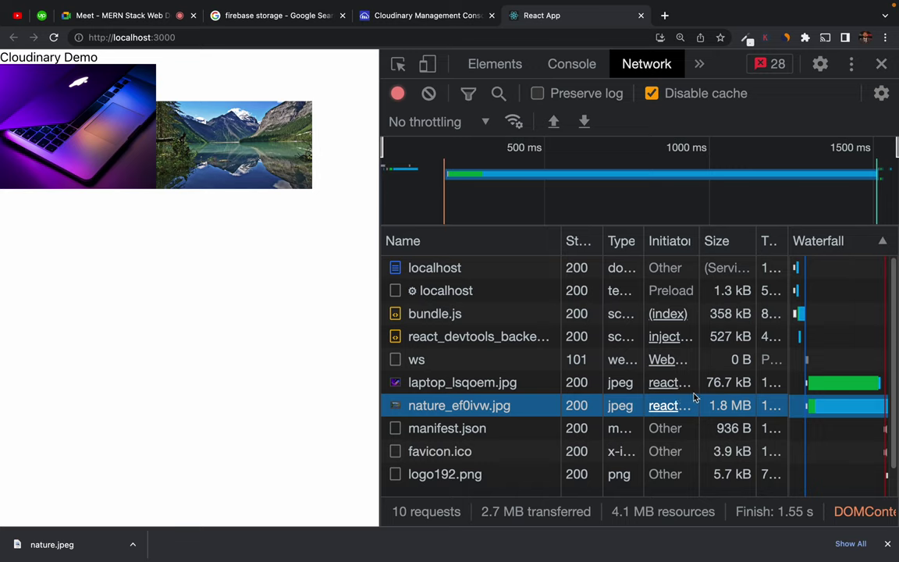
pyautogui.moveTo(735, 409)
# Return to the Cloudinary Media Library and open the nature image for editing
pyautogui.moveTo(401, 4)
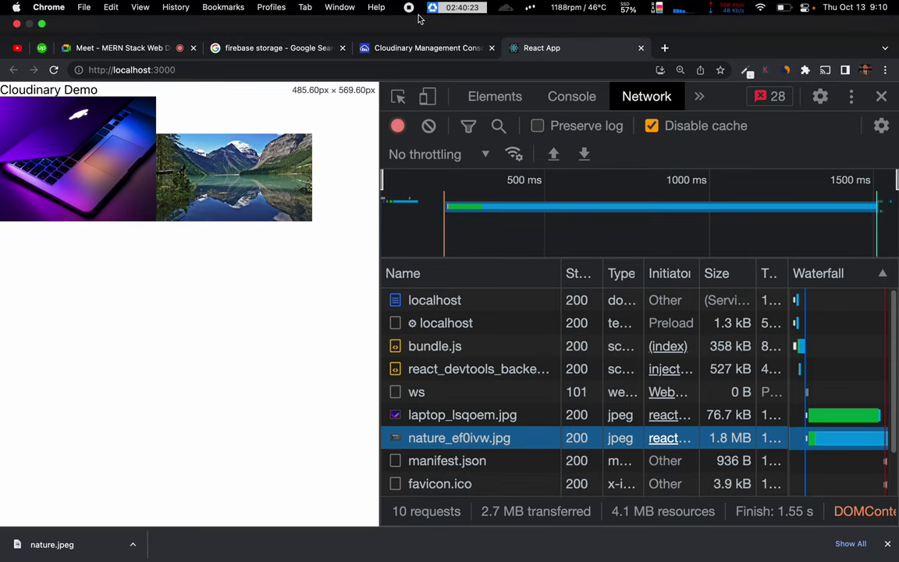
pyautogui.click(419, 48)
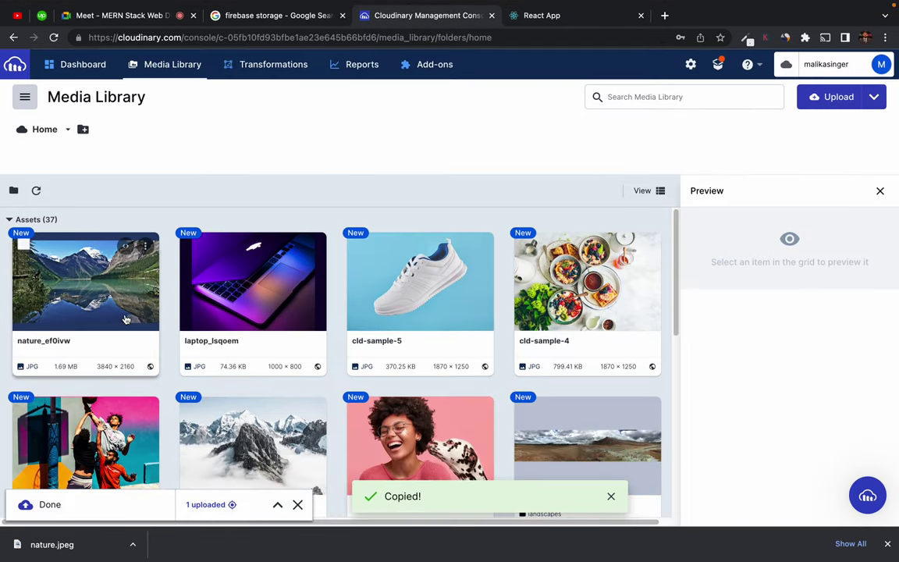
pyautogui.click(145, 249)
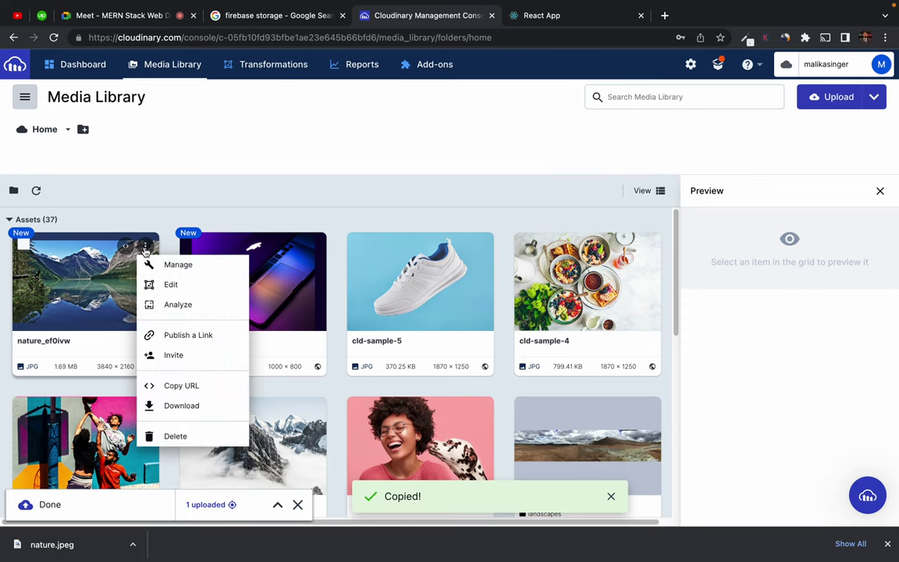
pyautogui.click(171, 286)
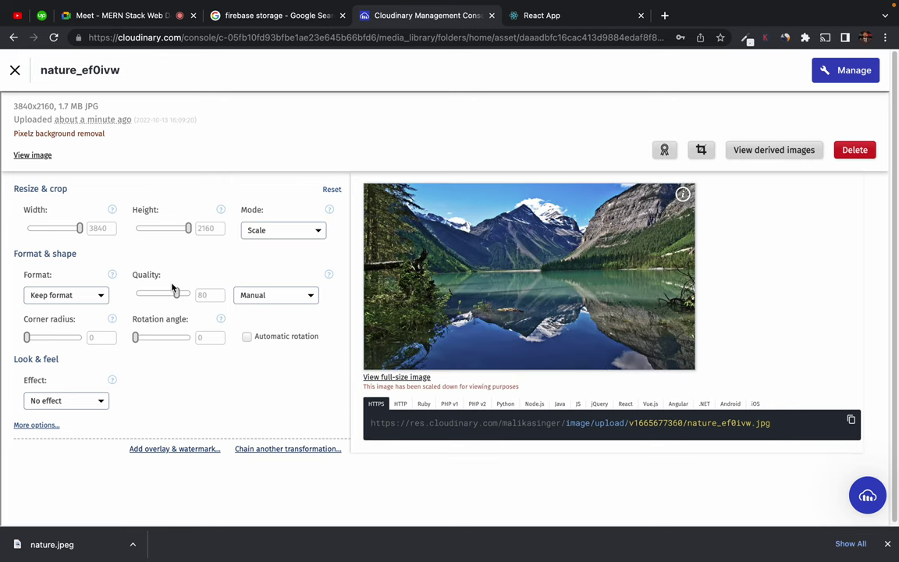
# Set the nature image's resize width and height to 200 each
pyautogui.doubleClick(93, 227)
pyautogui.write('200')
pyautogui.doubleClick(207, 227)
pyautogui.write('200')
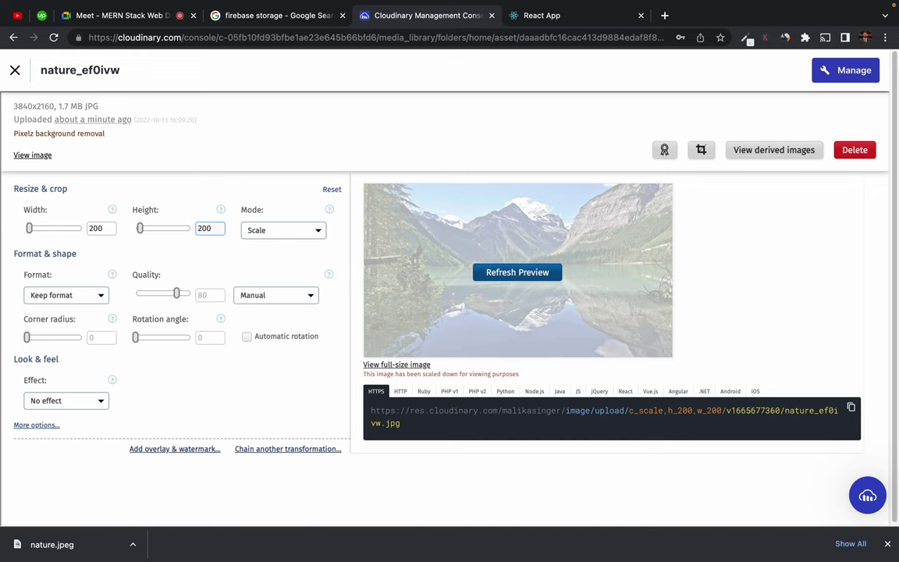
# View the original nature image in its own tab, close that tab, and look through the available resize modes
pyautogui.click(32, 155)
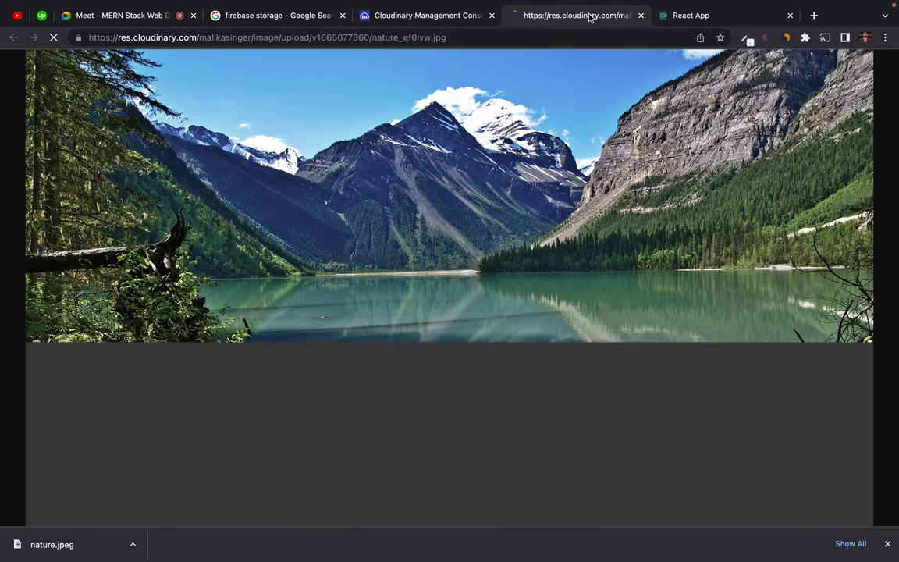
pyautogui.press('super+w')
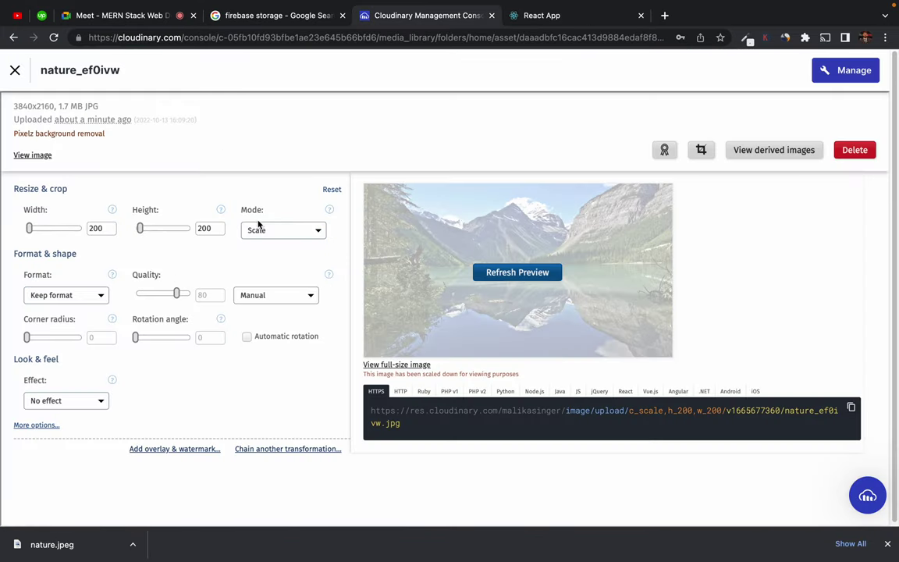
pyautogui.click(285, 232)
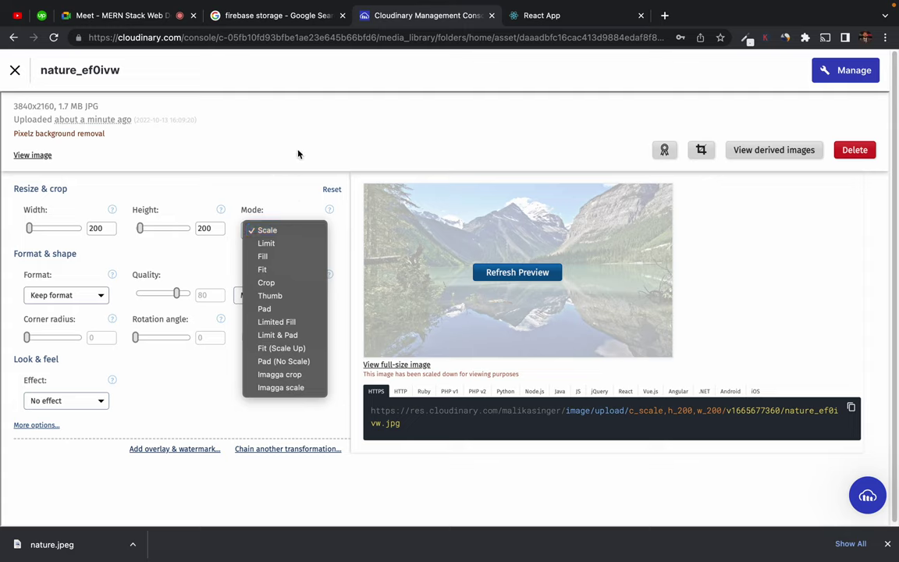
pyautogui.click(200, 175)
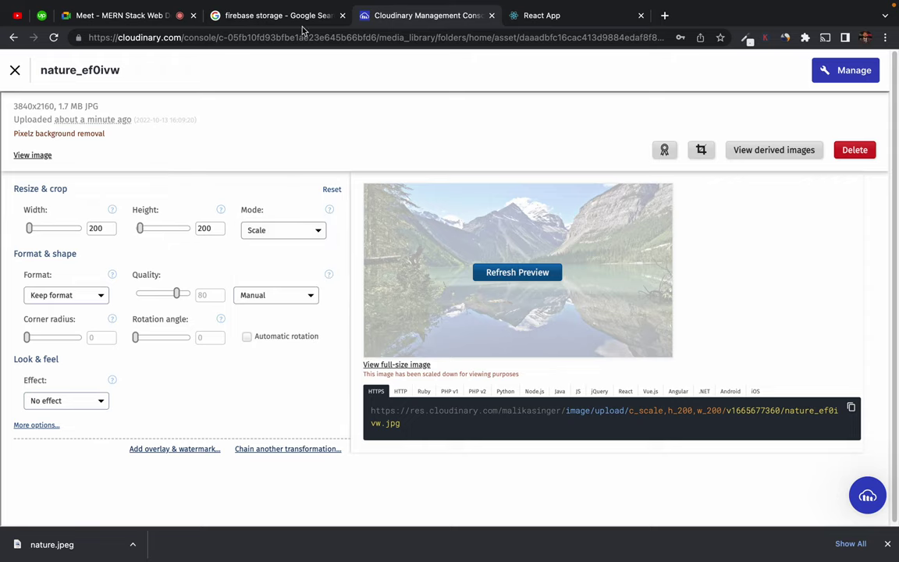
# Go to the desktop, open nature.jpeg in Preview to view it, and close it
pyautogui.hotkey('ctrl', 'Left')
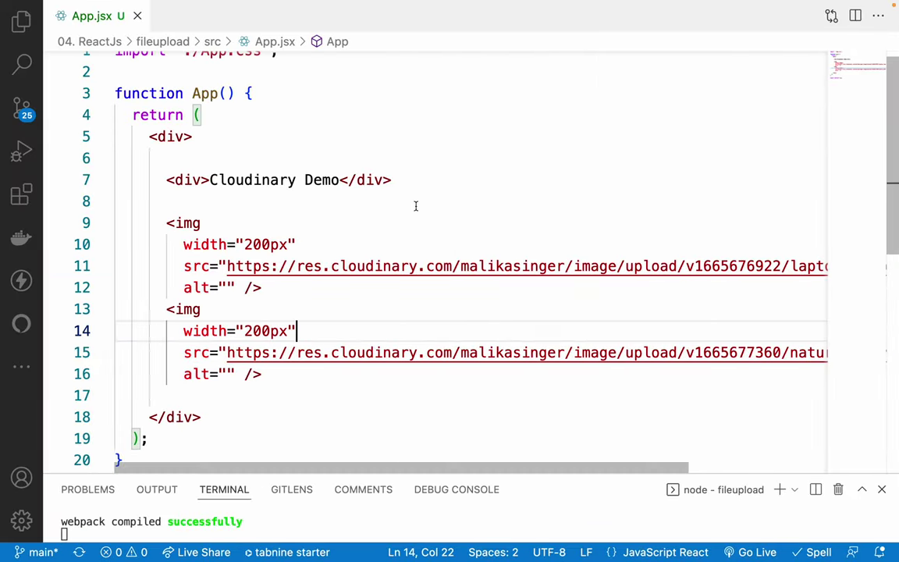
pyautogui.hotkey('ctrl', 'Left')
pyautogui.click(711, 250)
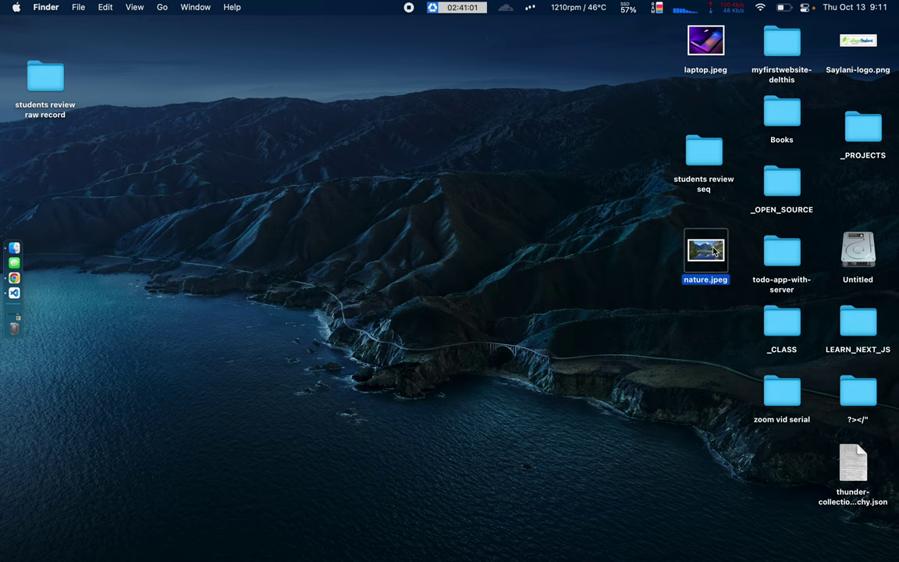
pyautogui.doubleClick(705, 251)
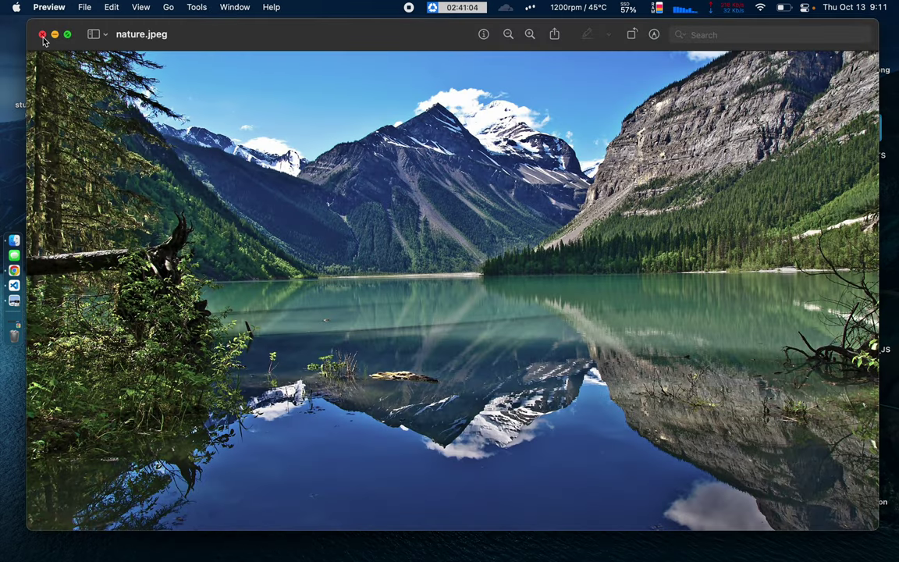
pyautogui.click(43, 35)
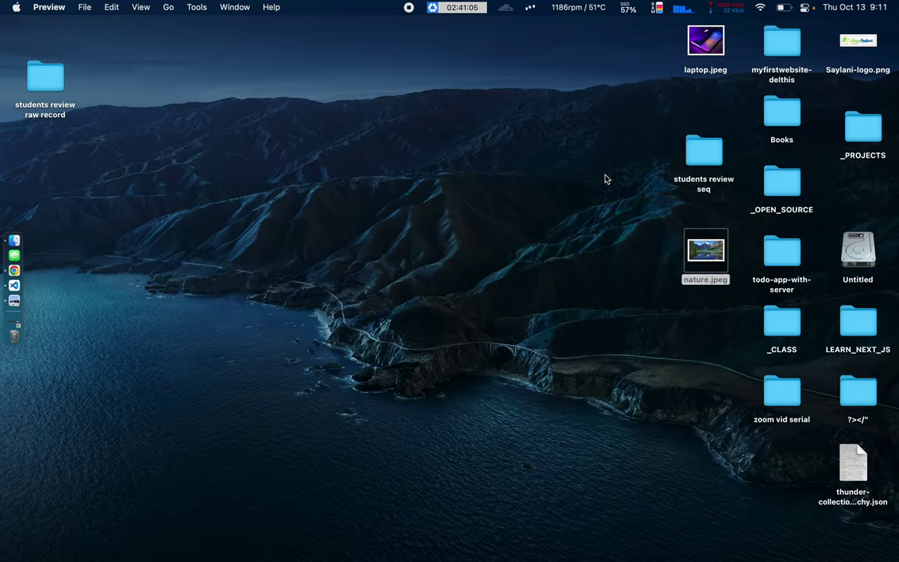
# View the file info of nature.jpeg on the desktop, close it, and highlight the nature image's width attribute in App.jsx
pyautogui.rightClick(712, 246)
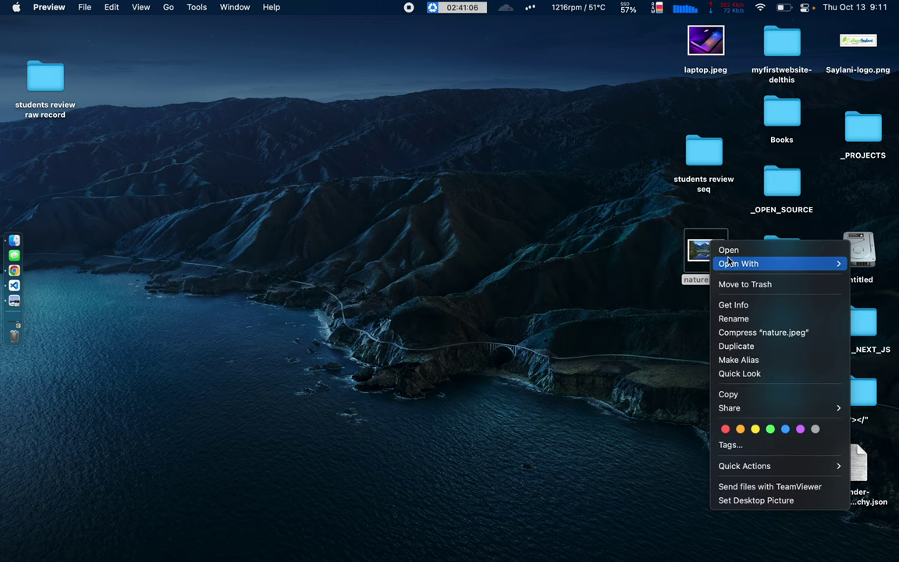
pyautogui.click(733, 304)
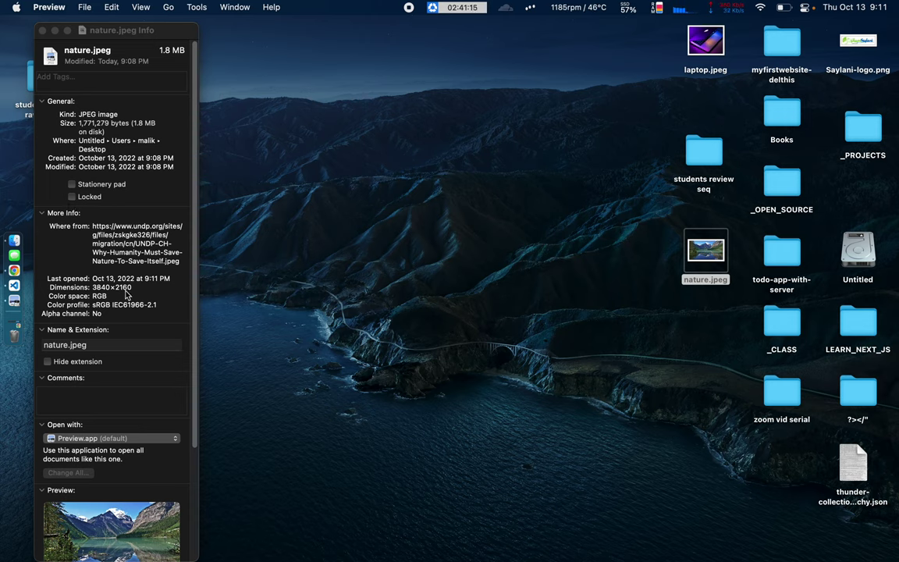
pyautogui.click(42, 30)
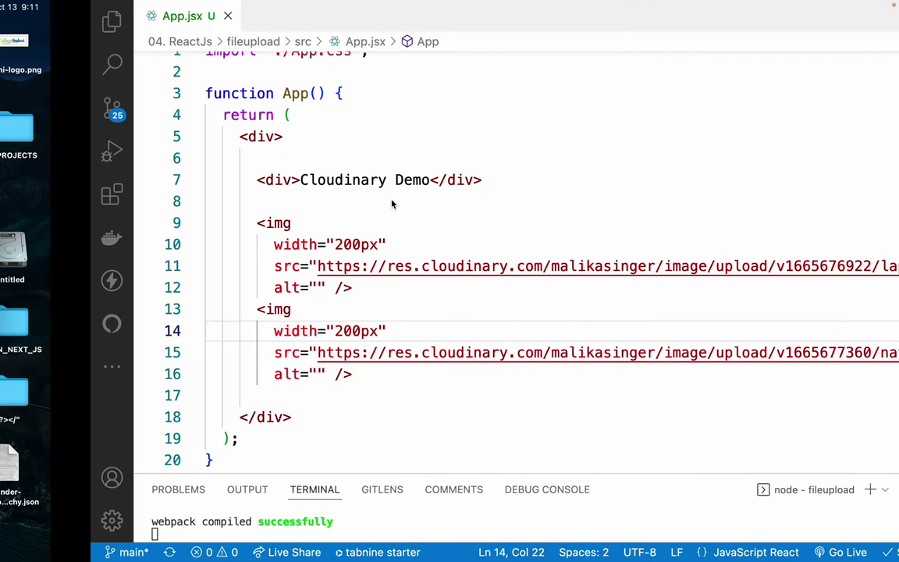
pyautogui.moveTo(244, 331); pyautogui.dragTo(314, 328)
pyautogui.click(314, 328)
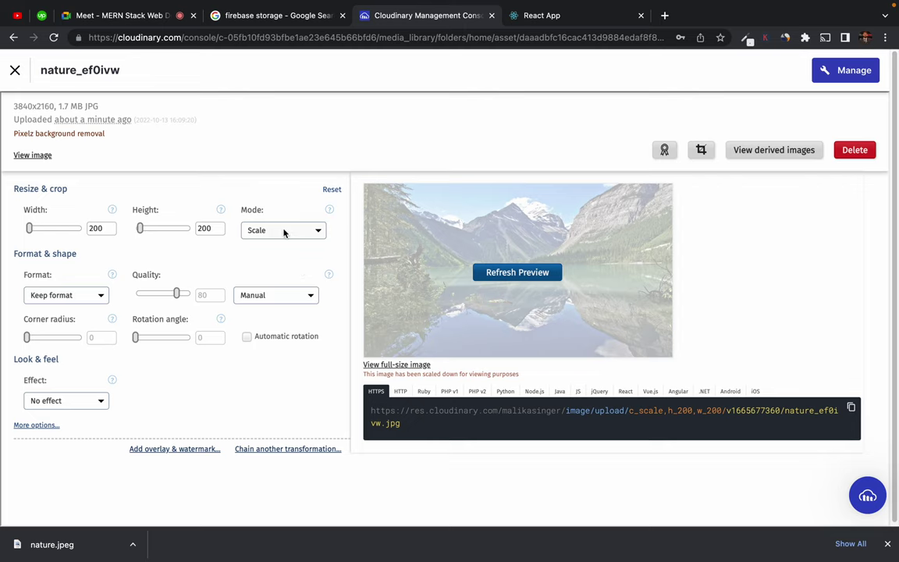
# Set the nature image's resize mode to Fill in Cloudinary and refresh its preview
pyautogui.click(285, 232)
pyautogui.click(277, 256)
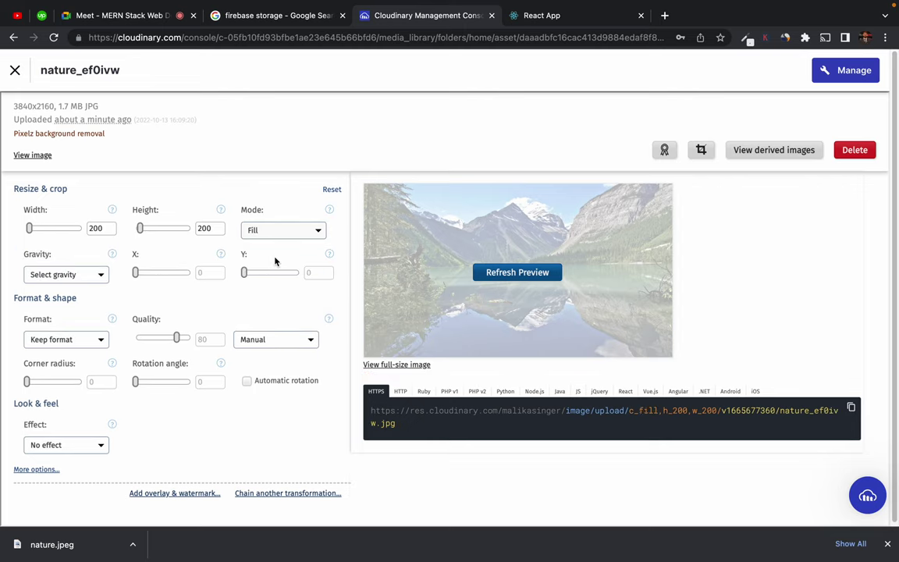
pyautogui.click(514, 276)
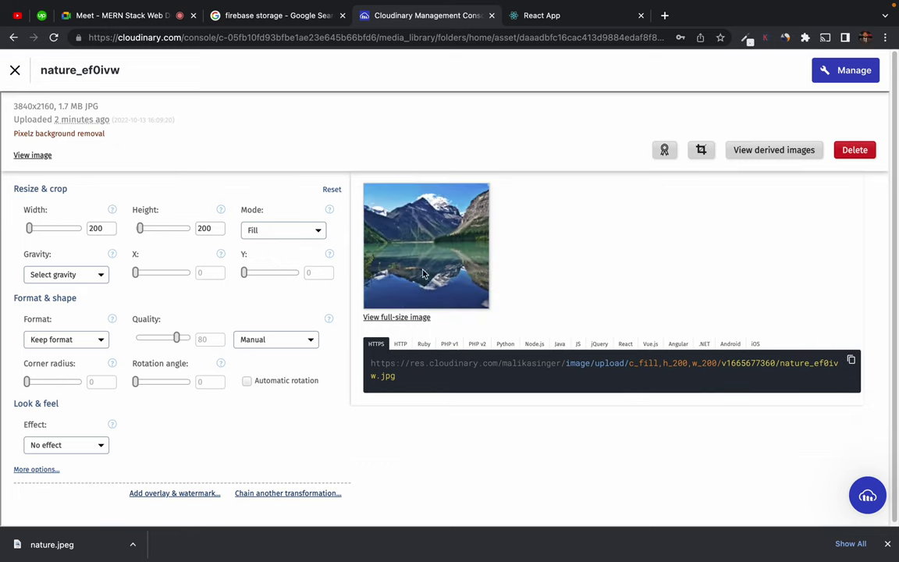
# Preview the nature image with the Fit, Crop and Limited Fill modes, and return the mode to Fill
pyautogui.click(290, 231)
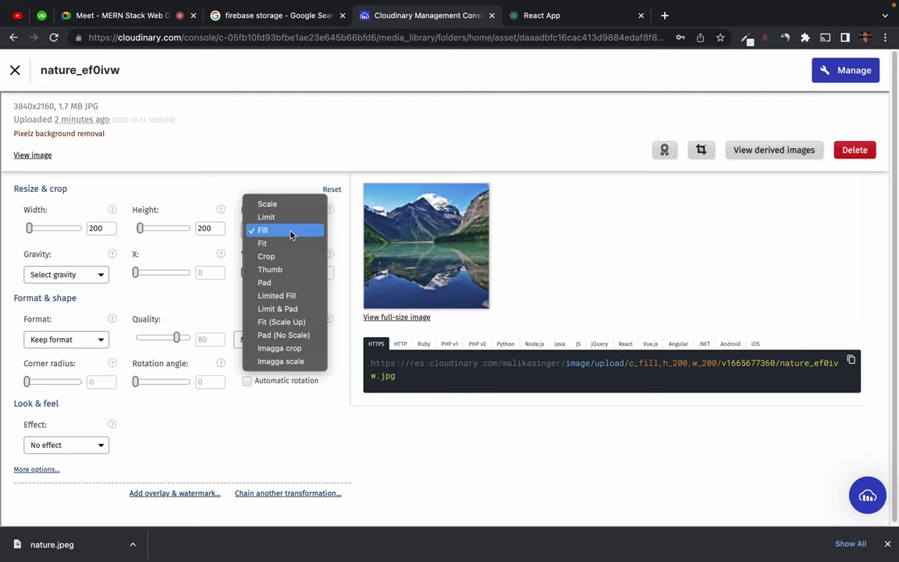
pyautogui.click(283, 245)
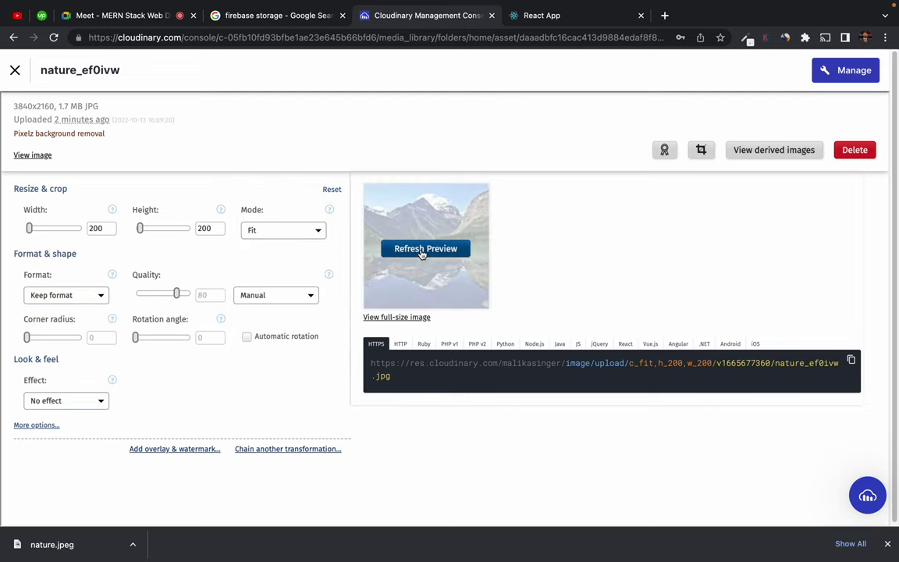
pyautogui.click(422, 250)
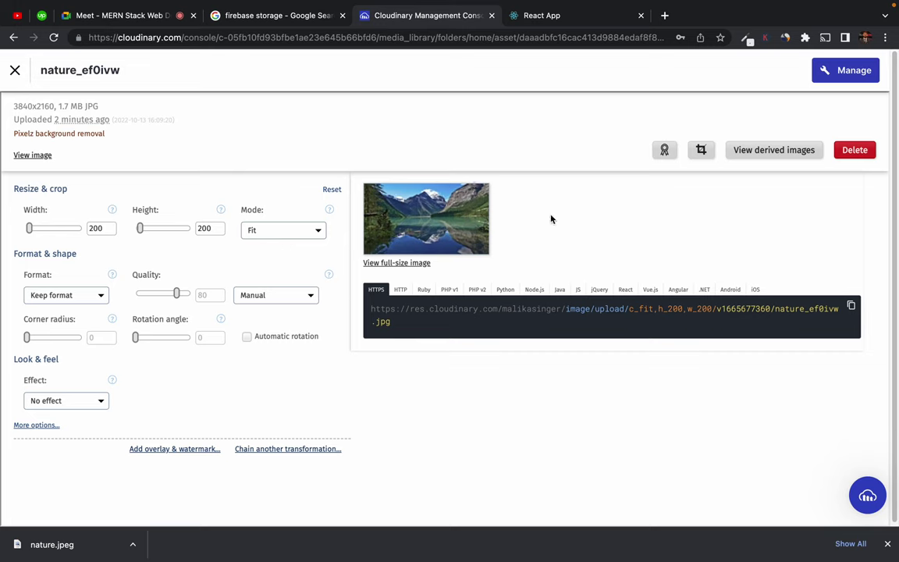
pyautogui.click(315, 231)
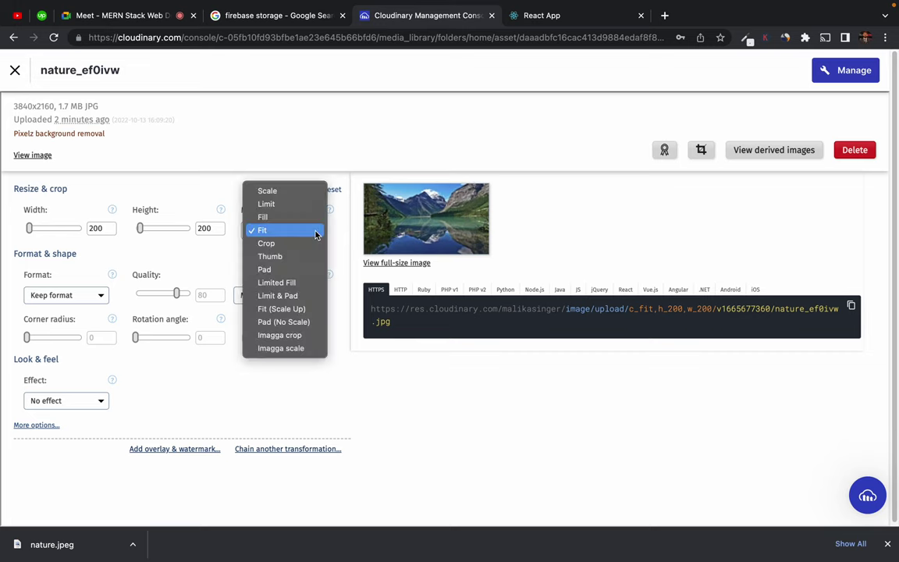
pyautogui.click(295, 245)
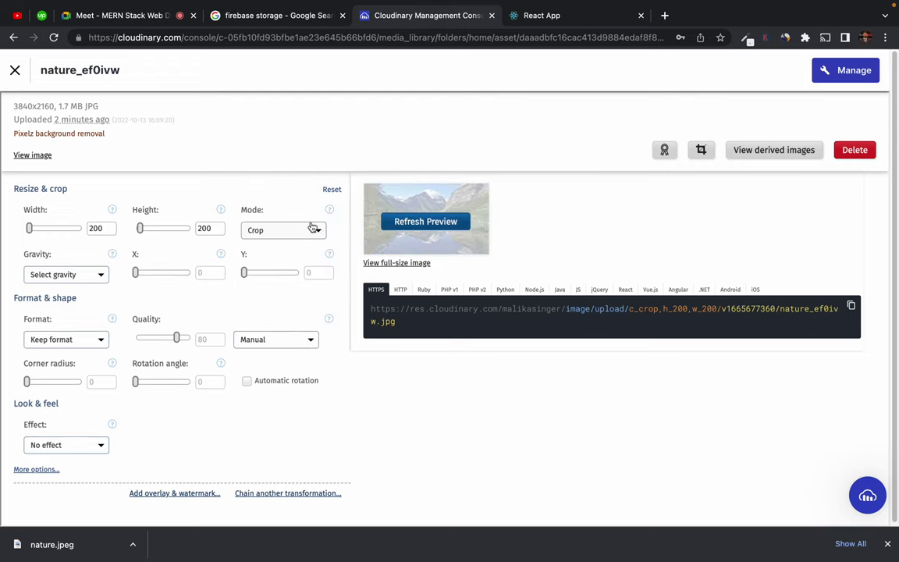
pyautogui.click(400, 222)
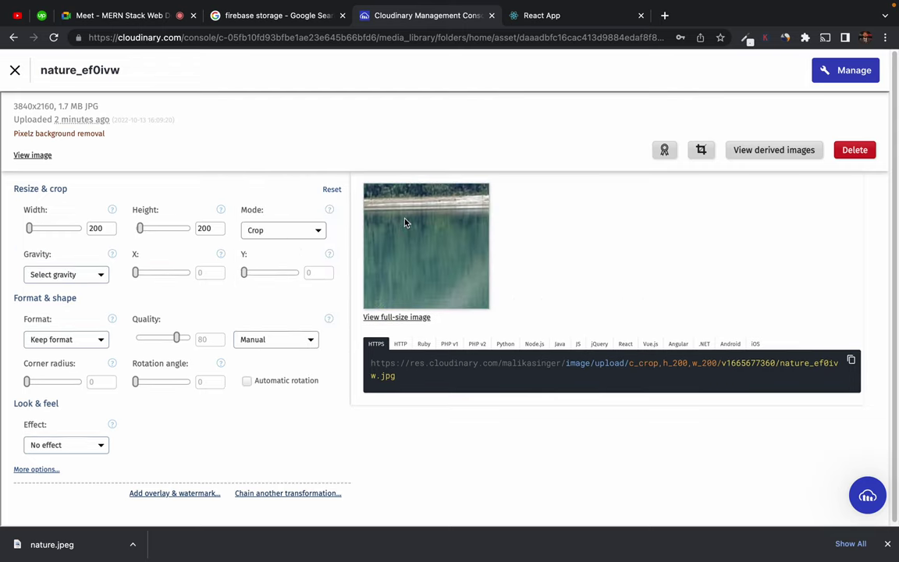
pyautogui.click(315, 230)
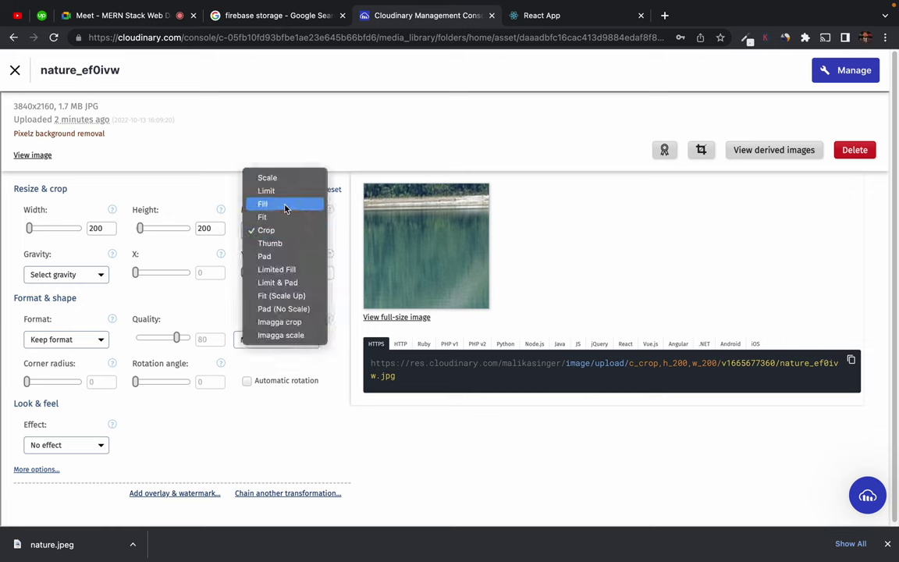
pyautogui.click(294, 270)
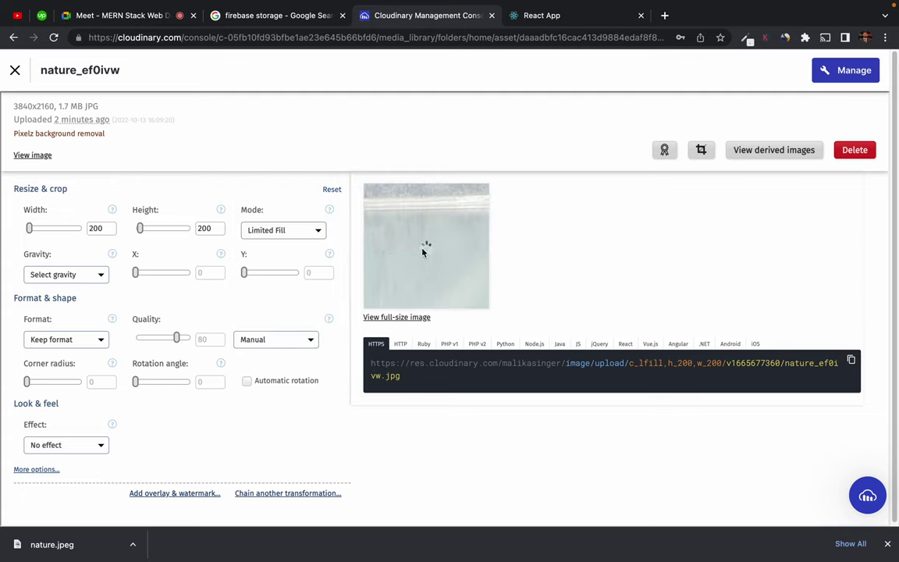
pyautogui.click(312, 231)
pyautogui.click(269, 162)
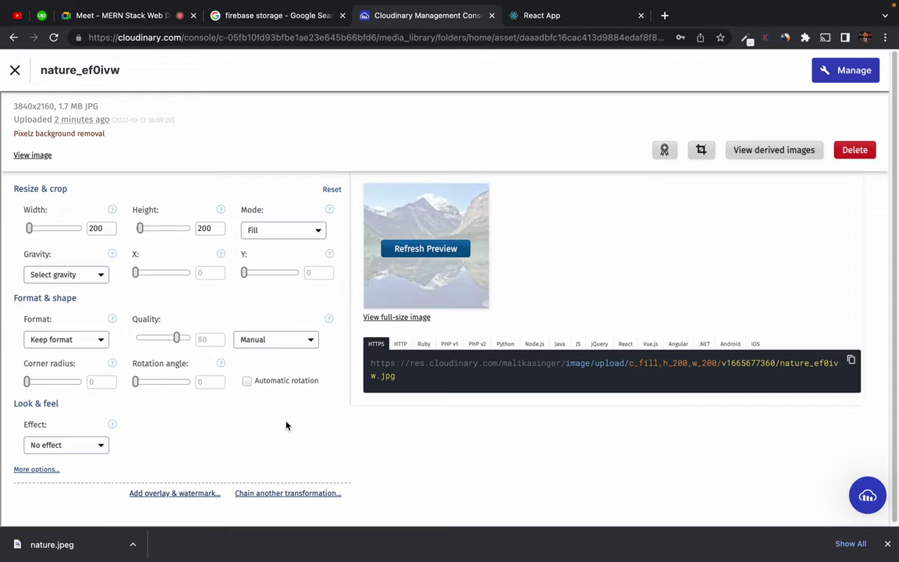
# Set the nature image's format to JPG and its quality to 100, refresh the preview, and look over the remaining options
pyautogui.scroll(-1, 275, 427)
pyautogui.click(100, 337)
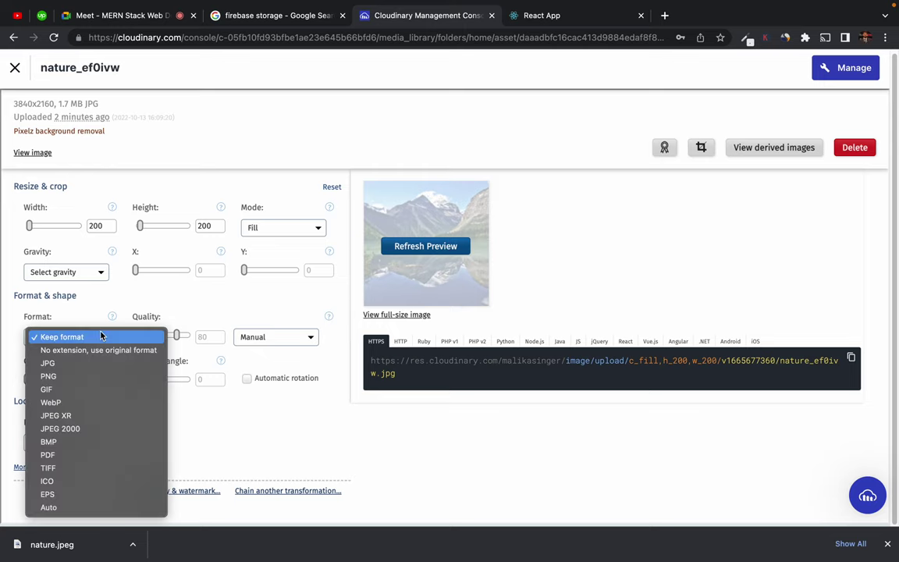
pyautogui.click(72, 363)
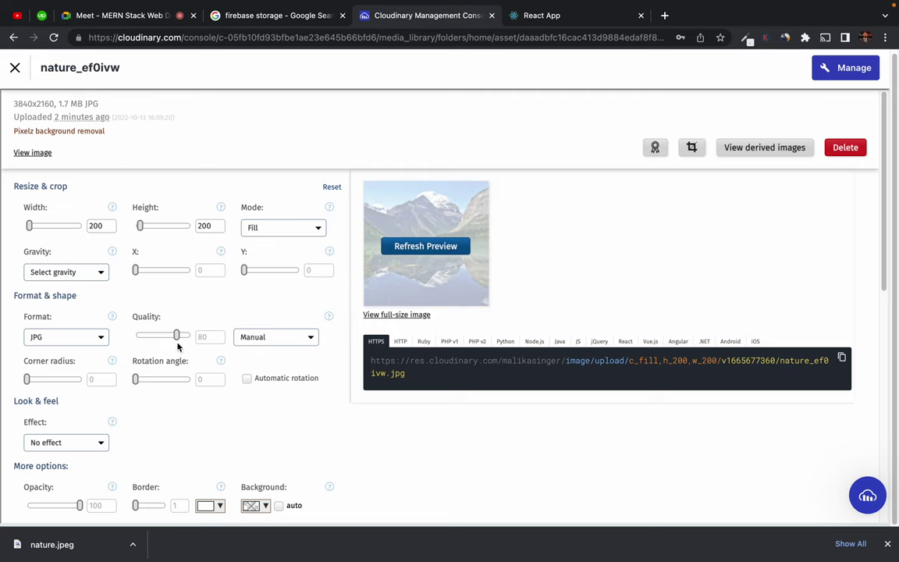
pyautogui.moveTo(177, 336); pyautogui.dragTo(199, 331)
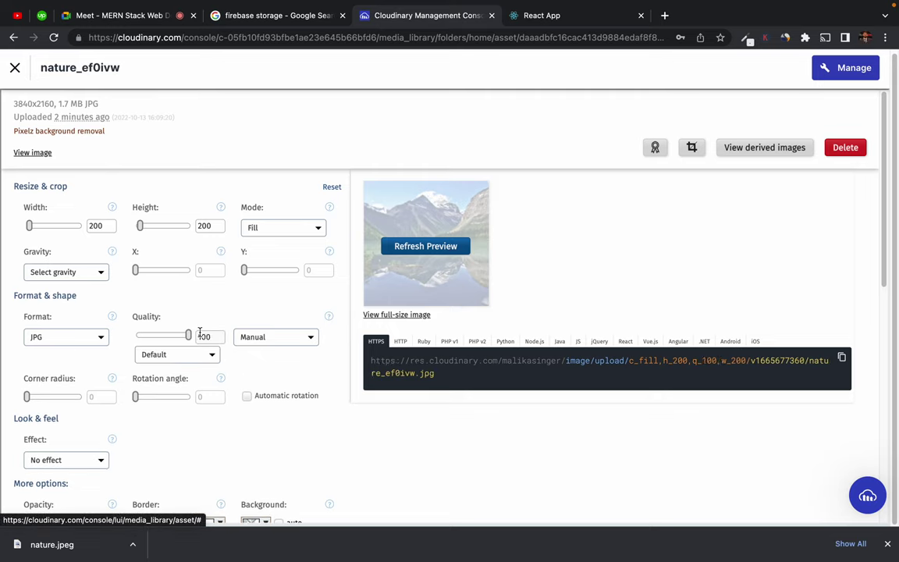
pyautogui.click(414, 246)
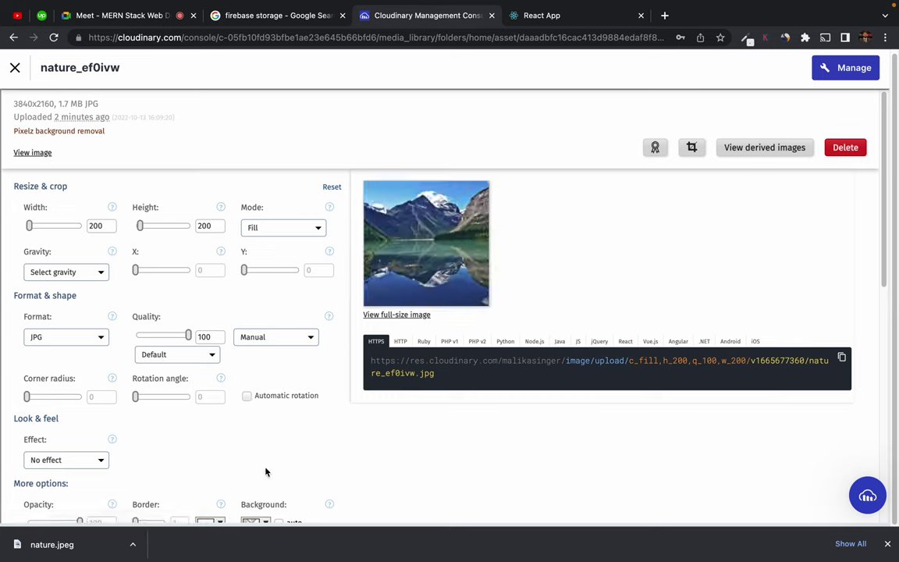
pyautogui.scroll(-1, 124, 434)
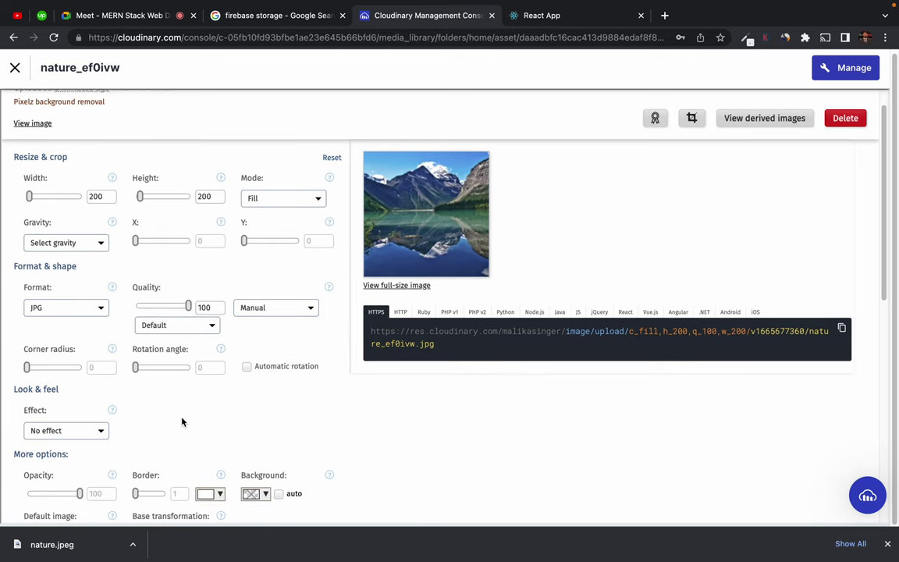
pyautogui.scroll(-1, 182, 422)
pyautogui.scroll(1, 181, 422)
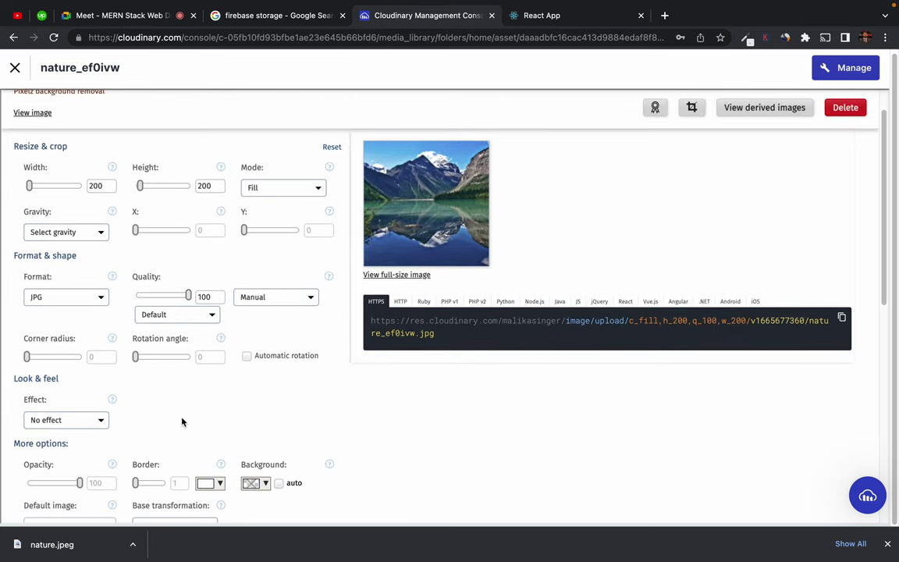